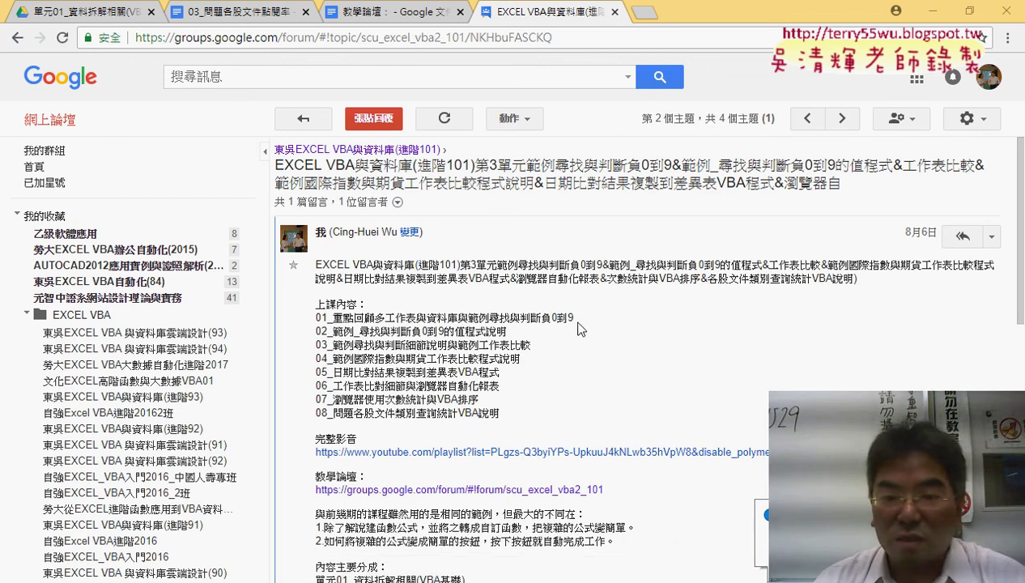
Highlight the 範例尋找與判斷負0到9 and browser-usage VBA sorting topics in the course content.
{"action": "left_click_drag", "start_coordinate": [573, 318], "coordinate": [403, 332]}
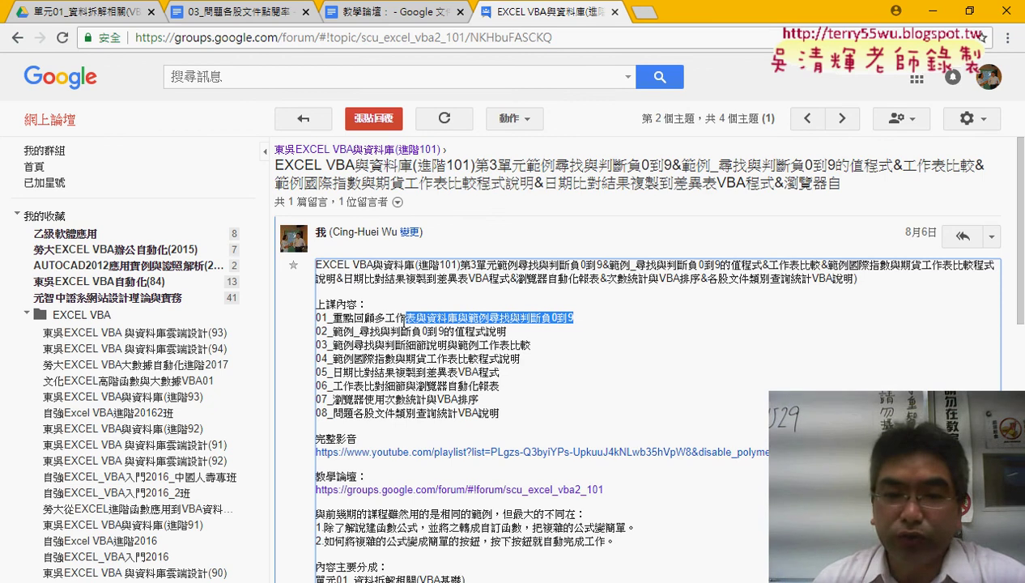
{"action": "left_click_drag", "start_coordinate": [402, 332], "coordinate": [477, 316]}
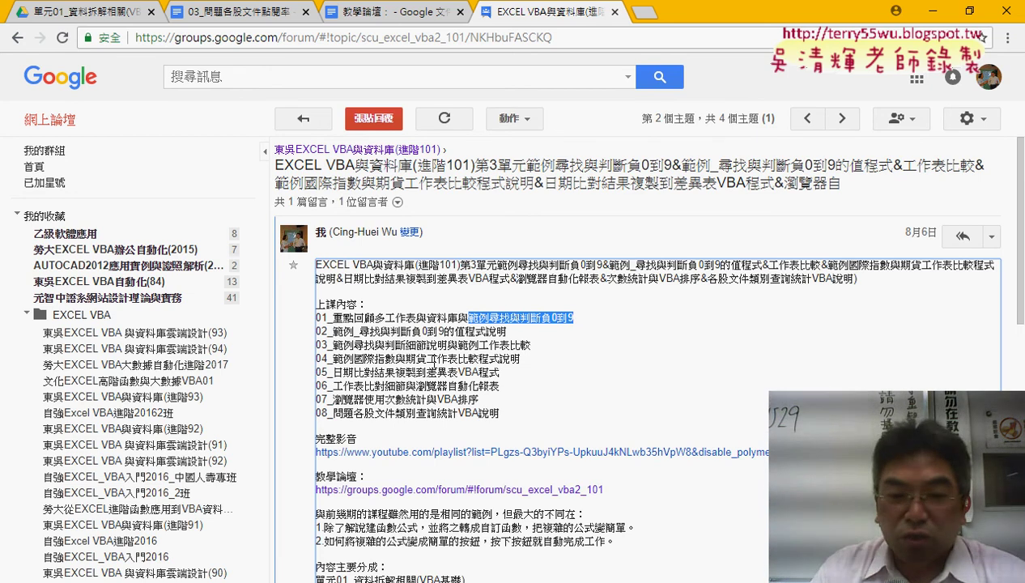
{"action": "mouse_move", "coordinate": [353, 399]}
{"action": "left_mouse_down"}
{"action": "mouse_move", "coordinate": [332, 399]}
{"action": "mouse_move", "coordinate": [488, 404]}
{"action": "left_mouse_up"}
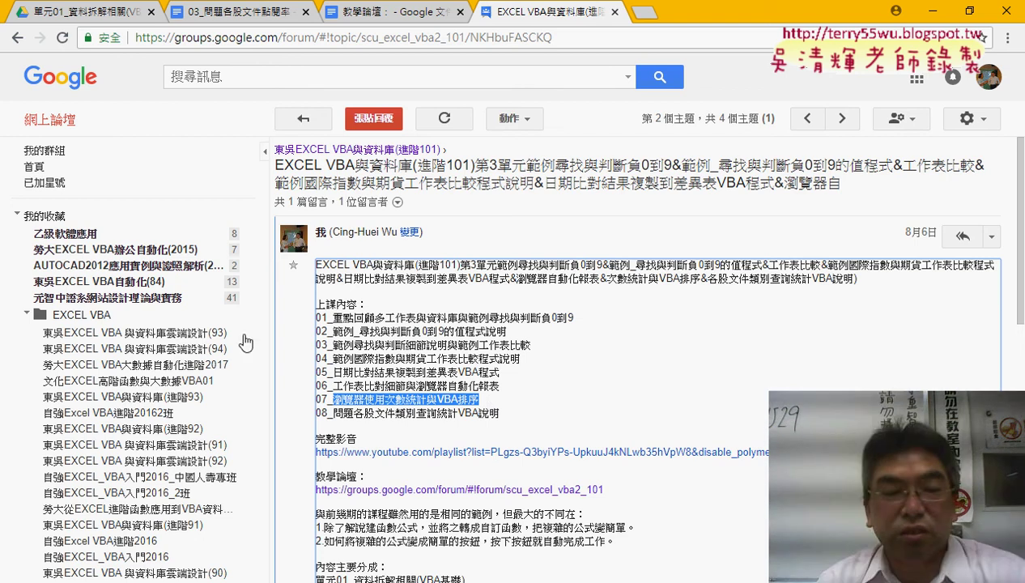
Browse the Drive course files and select 03_問題各股文件點閱率.xlsx to show its details.
{"action": "left_click", "coordinate": [104, 23]}
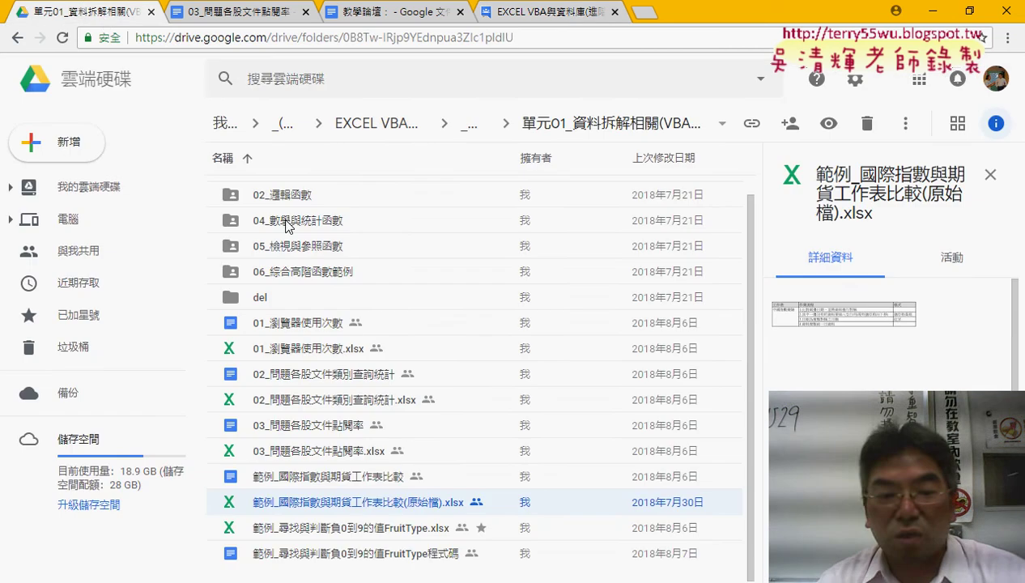
{"action": "left_click", "coordinate": [287, 332]}
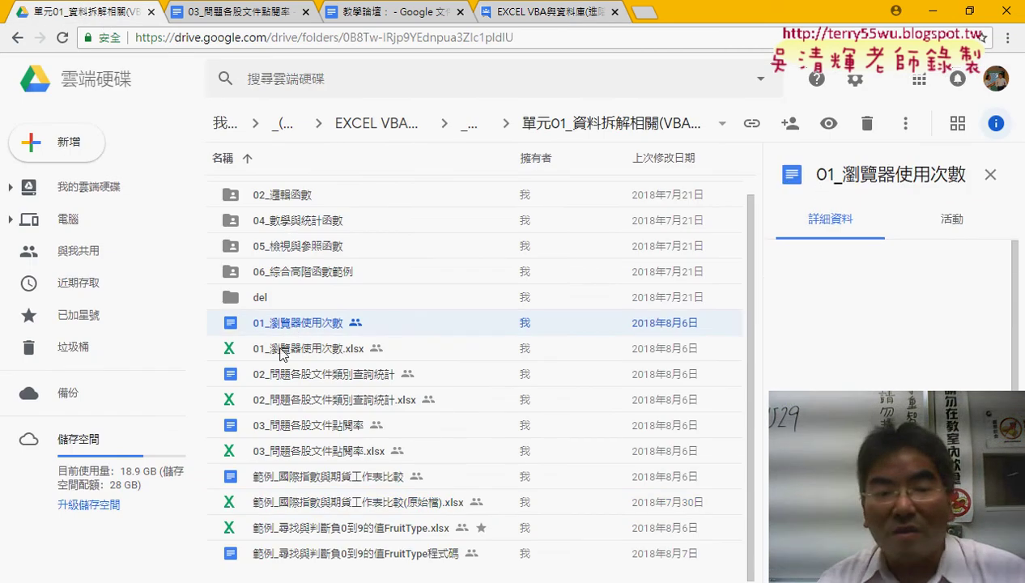
{"action": "left_click", "coordinate": [277, 346]}
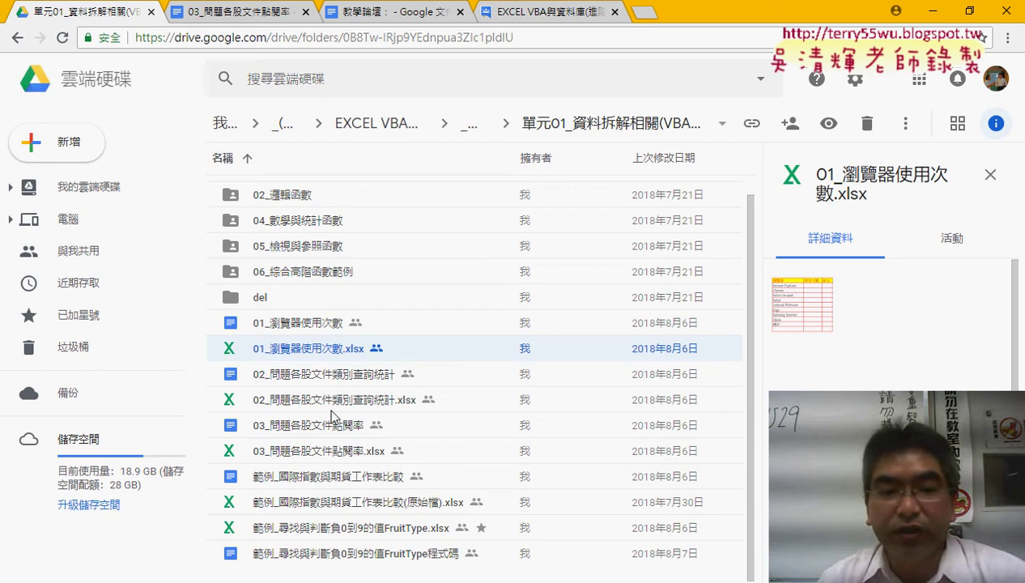
{"action": "left_click", "coordinate": [328, 404]}
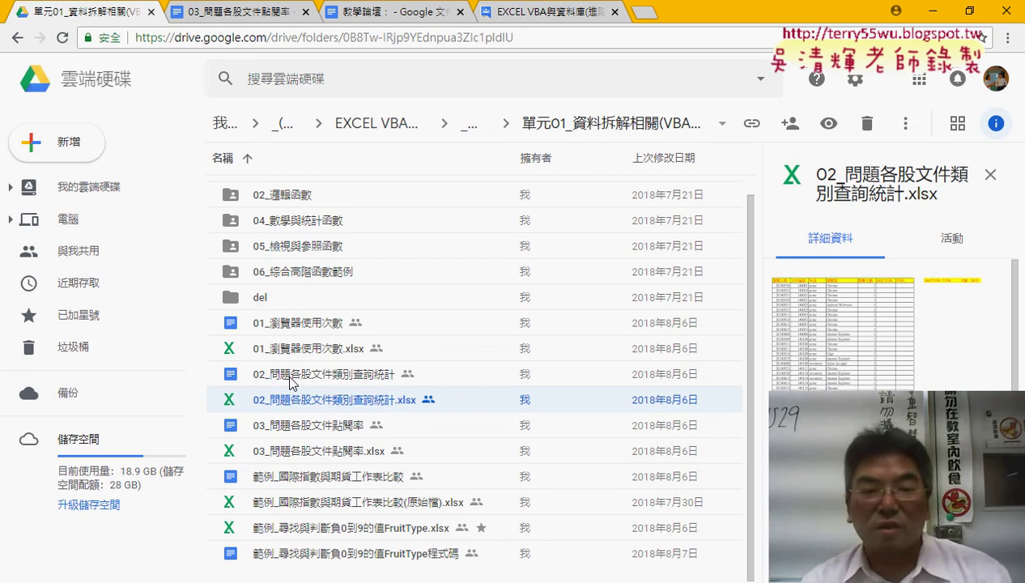
{"action": "left_click", "coordinate": [290, 383]}
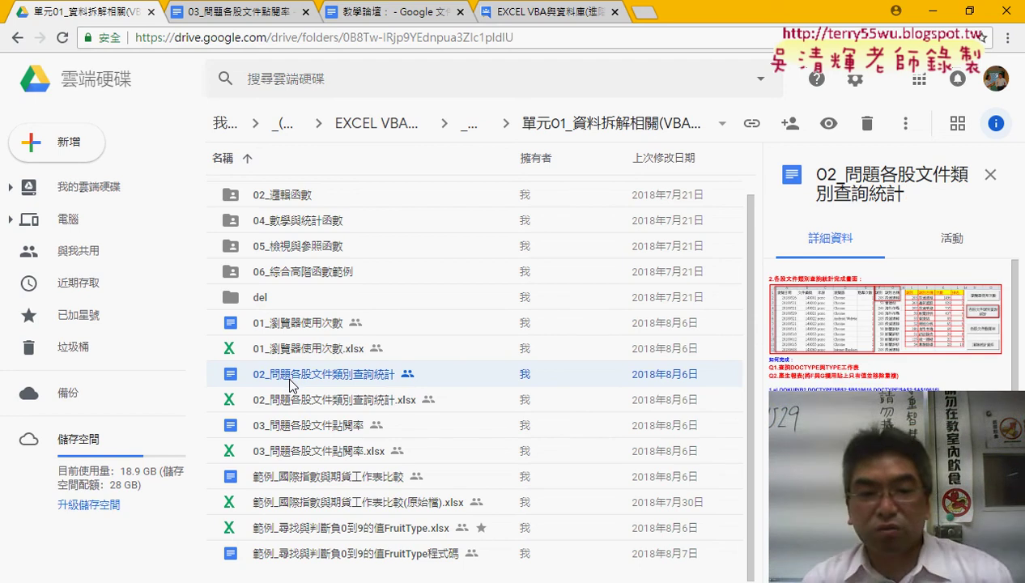
{"action": "left_click", "coordinate": [288, 426]}
{"action": "left_click", "coordinate": [286, 459]}
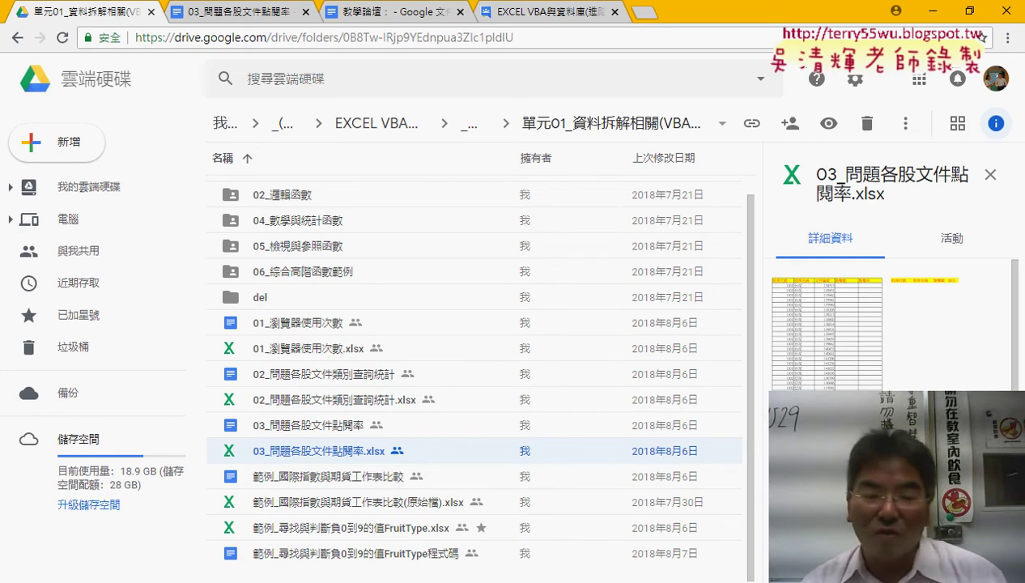
{"action": "left_click", "coordinate": [333, 579]}
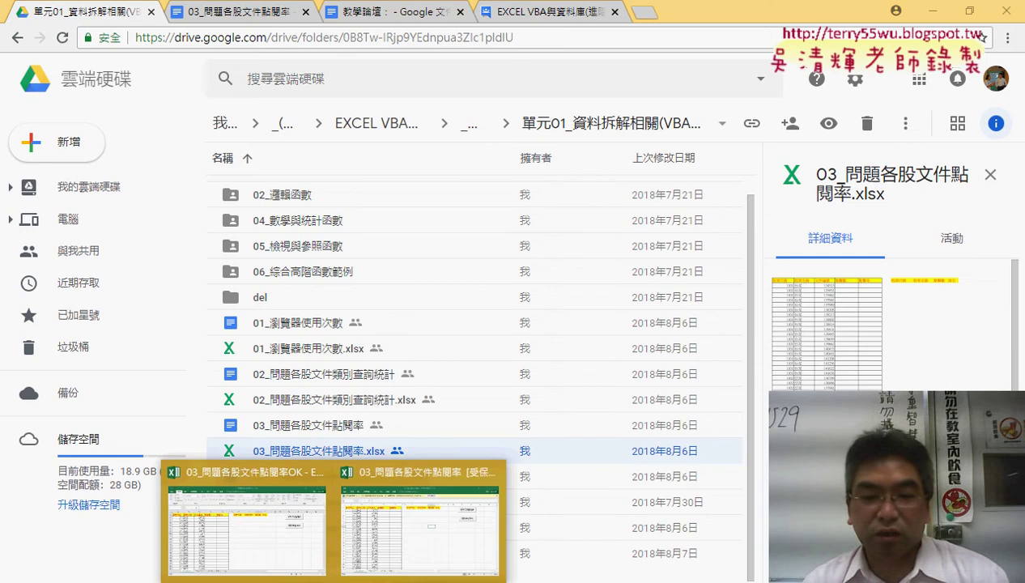
Bring the 03_問題各股文件點閱率 workbook to the front and enable editing.
{"action": "mouse_move", "coordinate": [414, 548]}
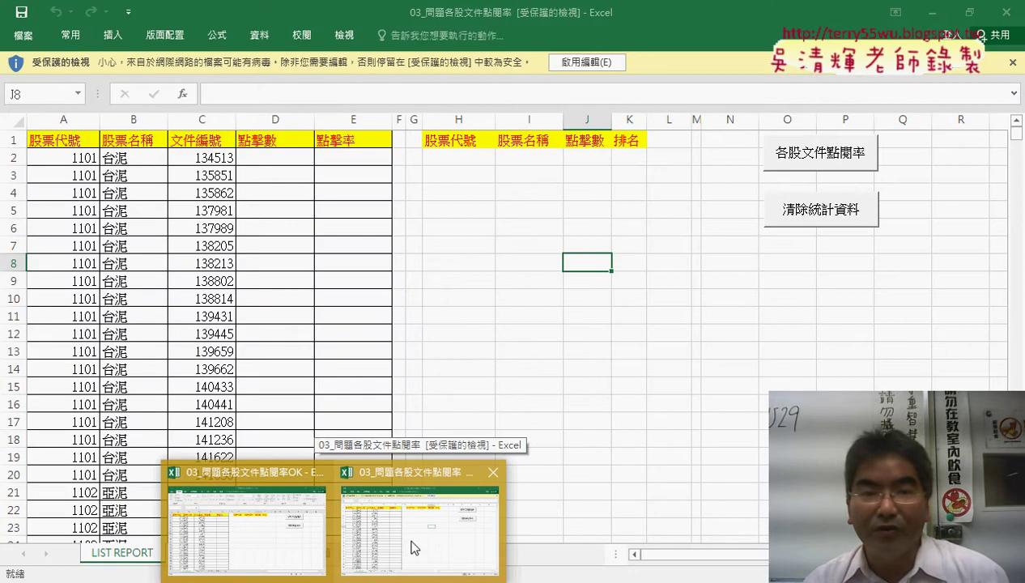
{"action": "left_click", "coordinate": [414, 548]}
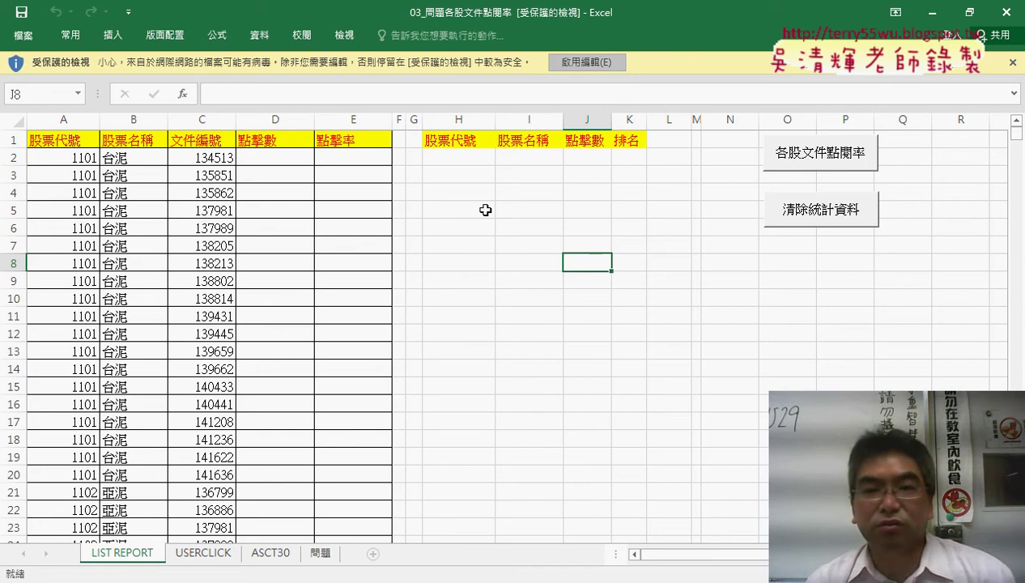
{"action": "left_click", "coordinate": [585, 62]}
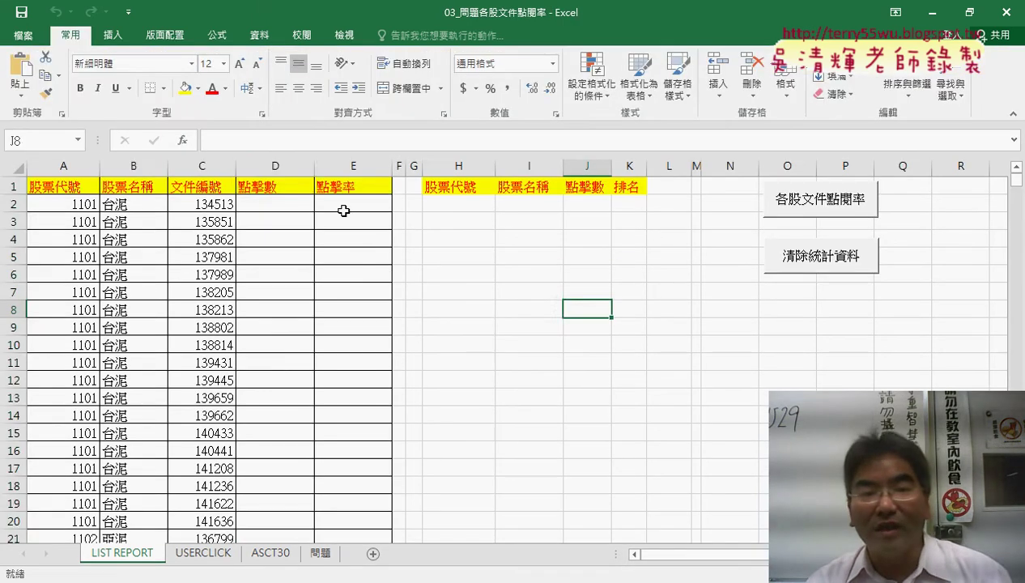
Point out the empty 點擊數 and 點擊率 columns and the H1:K10 summary table headers.
{"action": "left_click", "coordinate": [290, 166]}
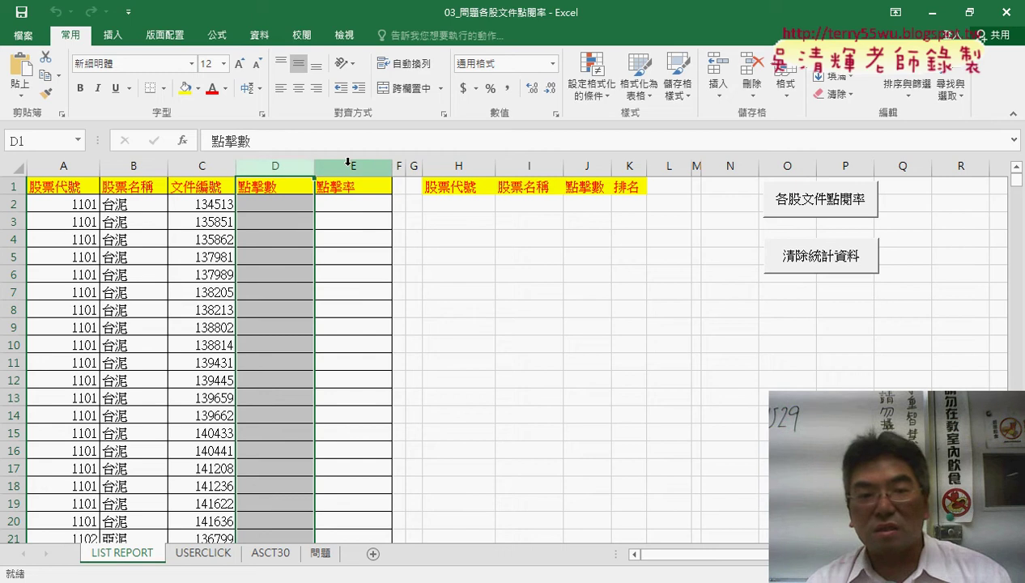
{"action": "left_click", "coordinate": [350, 165]}
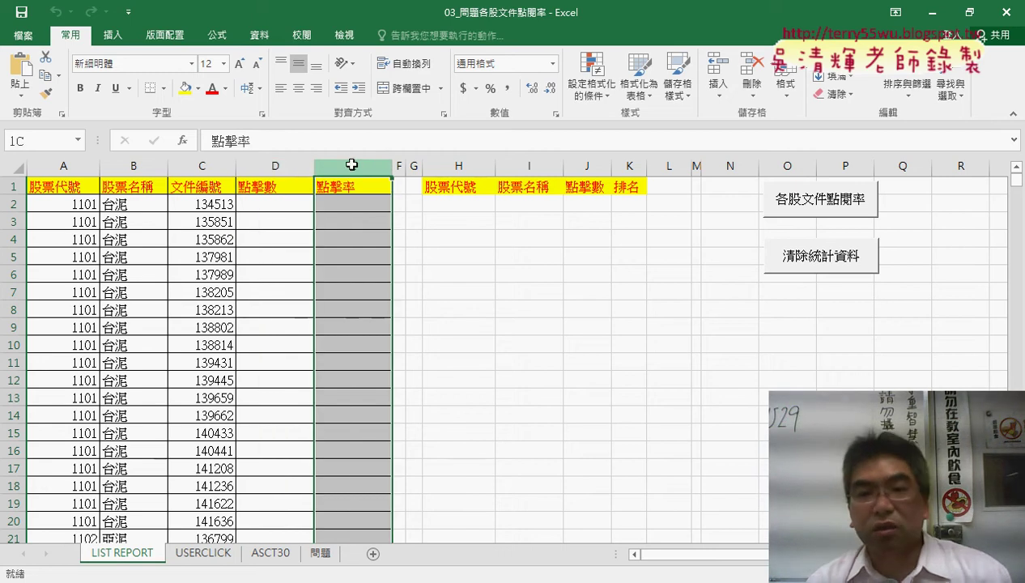
{"action": "left_click", "coordinate": [455, 198]}
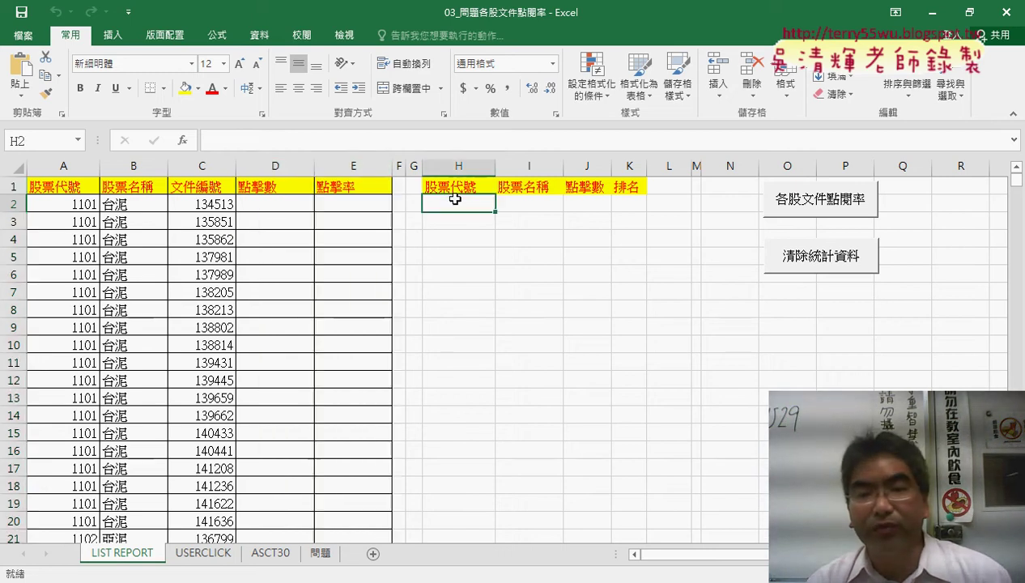
{"action": "left_click_drag", "start_coordinate": [449, 179], "coordinate": [628, 345]}
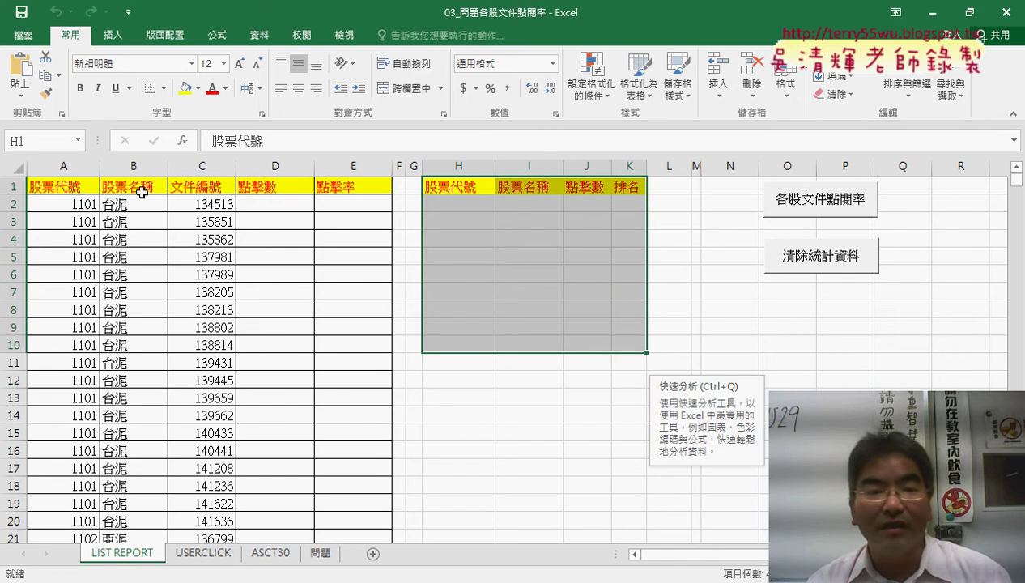
{"action": "left_click", "coordinate": [520, 201]}
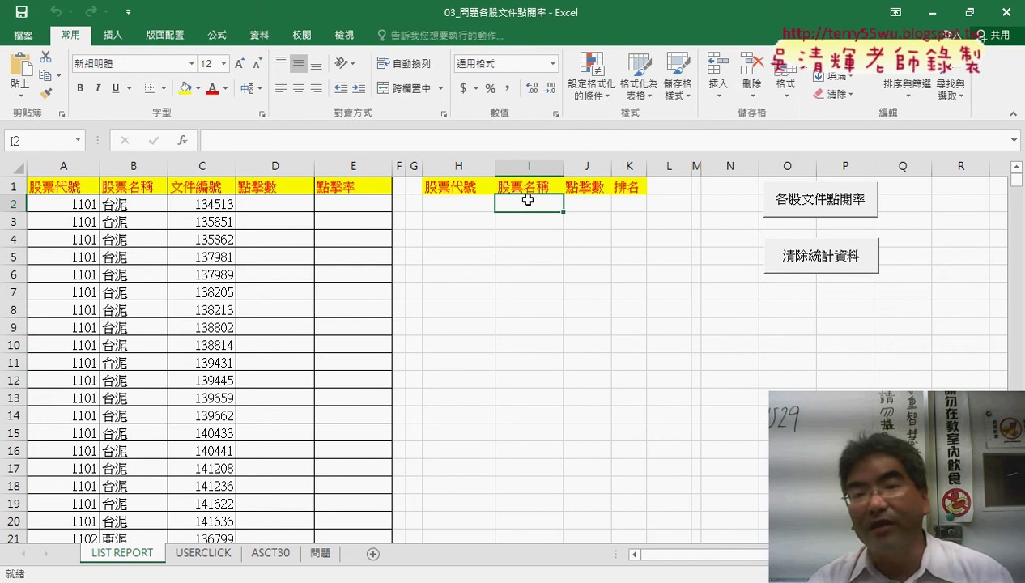
{"action": "left_click", "coordinate": [589, 204]}
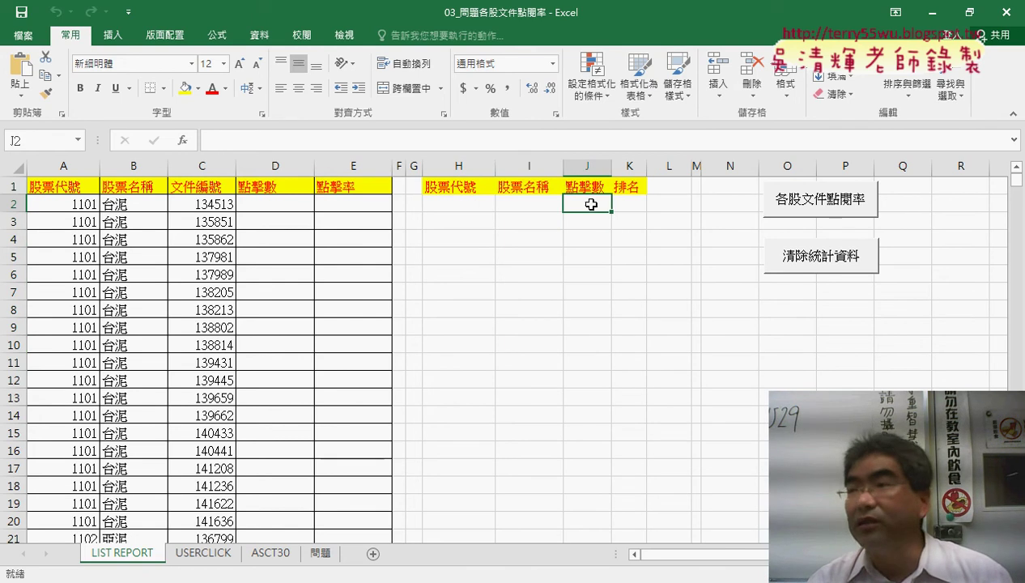
{"action": "left_click", "coordinate": [631, 204]}
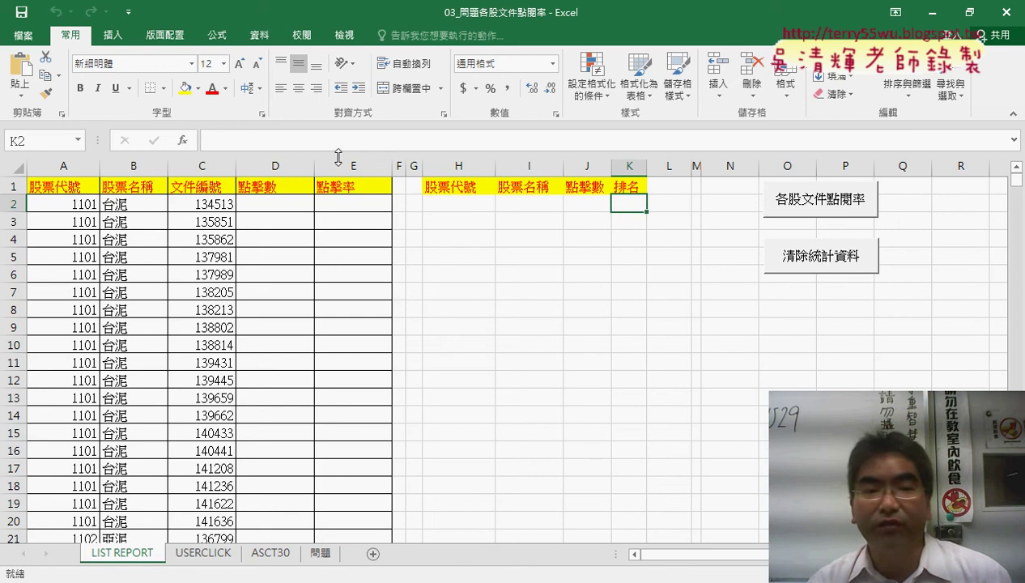
Check that the column A data runs to row 3539, then return to the top.
{"action": "left_click", "coordinate": [63, 185]}
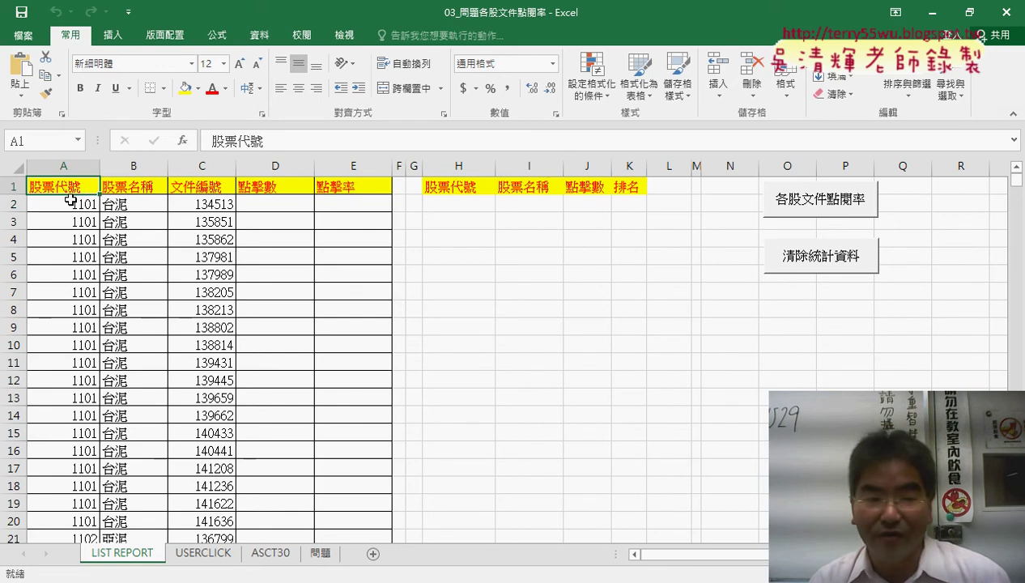
{"action": "key", "text": "ctrl+Down"}
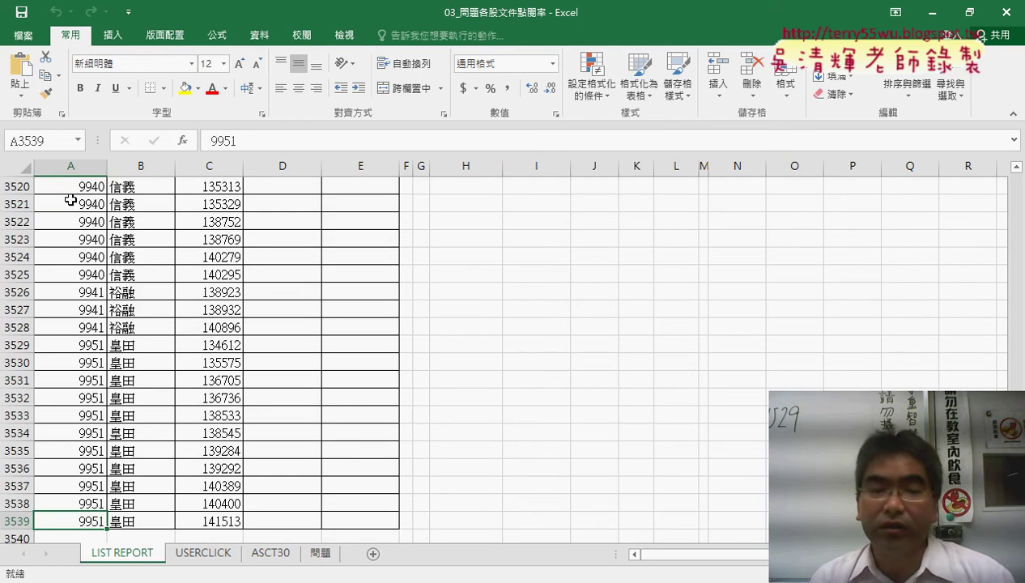
{"action": "key", "text": "ctrl+Up"}
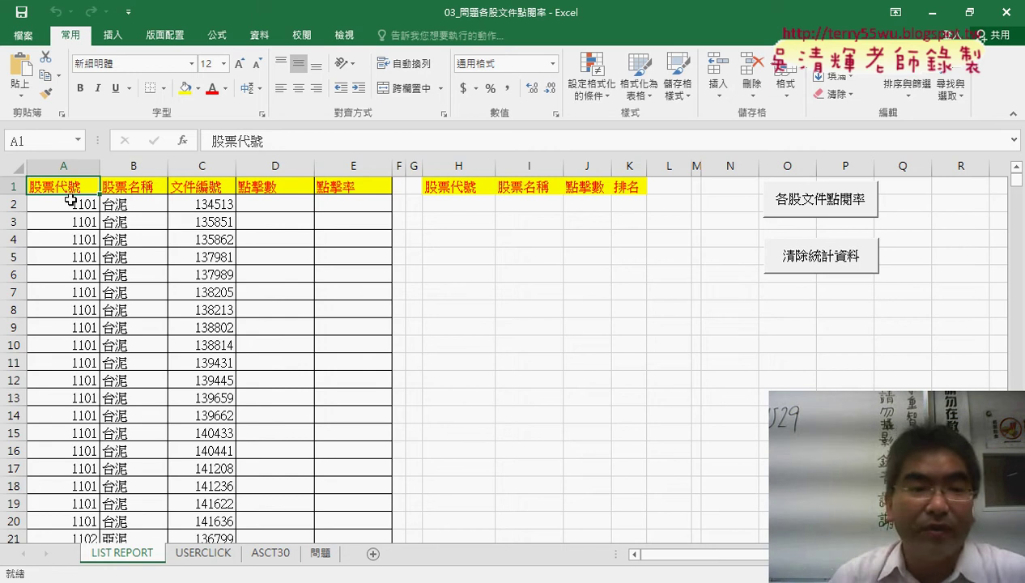
{"action": "scroll", "coordinate": [151, 302], "scroll_direction": "down", "scroll_amount": 2}
{"action": "scroll", "coordinate": [151, 302], "scroll_direction": "down", "scroll_amount": 2}
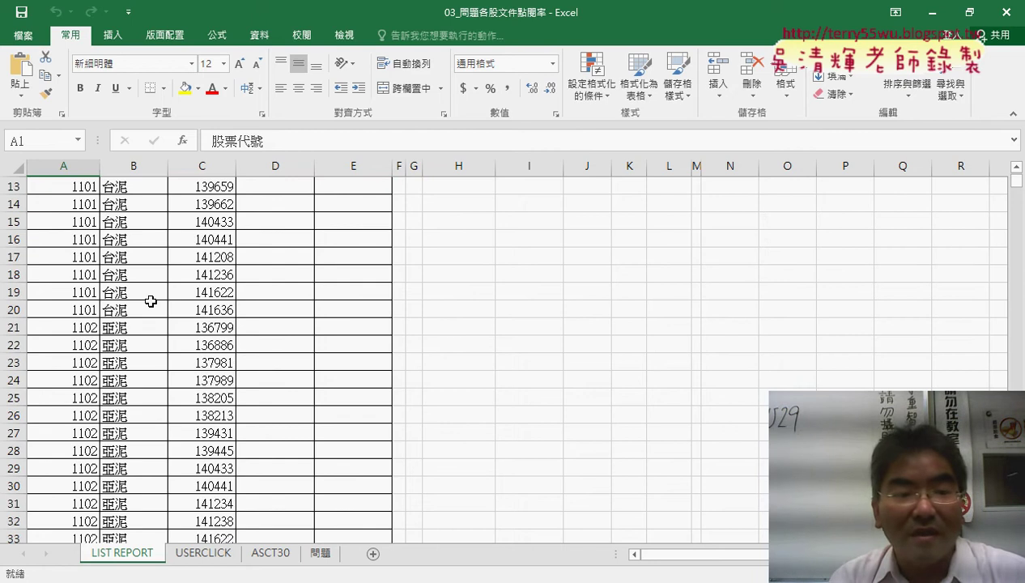
{"action": "scroll", "coordinate": [151, 302], "scroll_direction": "down", "scroll_amount": 2}
{"action": "scroll", "coordinate": [151, 302], "scroll_direction": "down", "scroll_amount": 3}
{"action": "scroll", "coordinate": [151, 302], "scroll_direction": "down", "scroll_amount": 5}
{"action": "scroll", "coordinate": [149, 297], "scroll_direction": "down", "scroll_amount": 4}
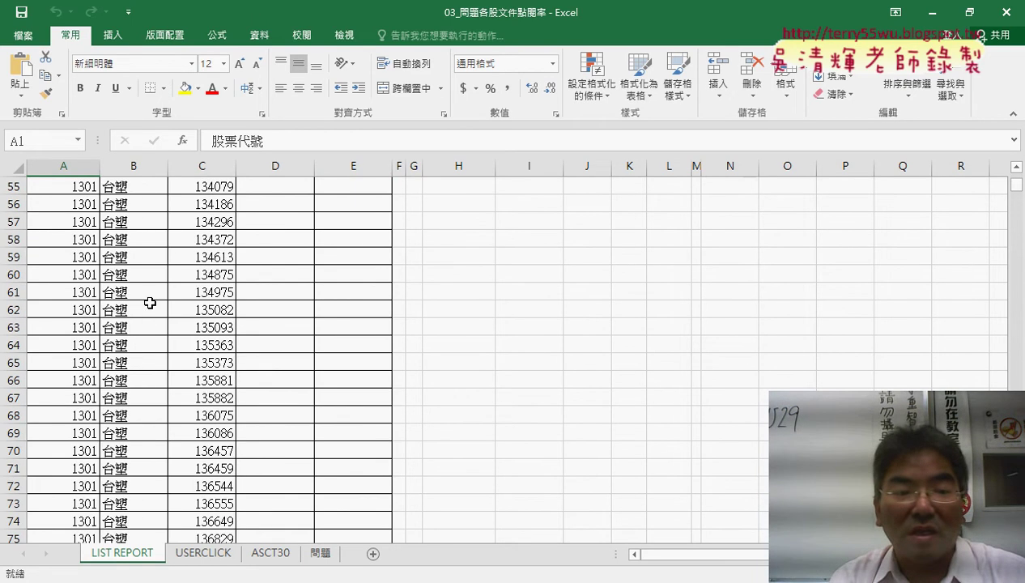
{"action": "scroll", "coordinate": [149, 297], "scroll_direction": "down", "scroll_amount": 4}
{"action": "scroll", "coordinate": [76, 304], "scroll_direction": "up", "scroll_amount": 2}
{"action": "scroll", "coordinate": [76, 305], "scroll_direction": "up", "scroll_amount": 5}
{"action": "scroll", "coordinate": [138, 283], "scroll_direction": "up", "scroll_amount": 5}
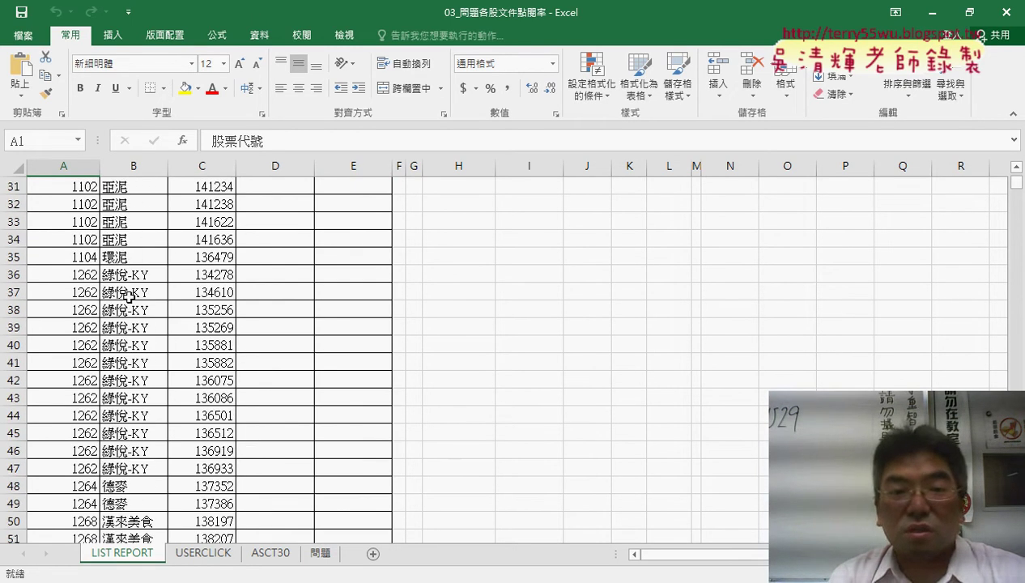
{"action": "scroll", "coordinate": [131, 295], "scroll_direction": "up", "scroll_amount": 8}
{"action": "scroll", "coordinate": [129, 291], "scroll_direction": "up", "scroll_amount": 2}
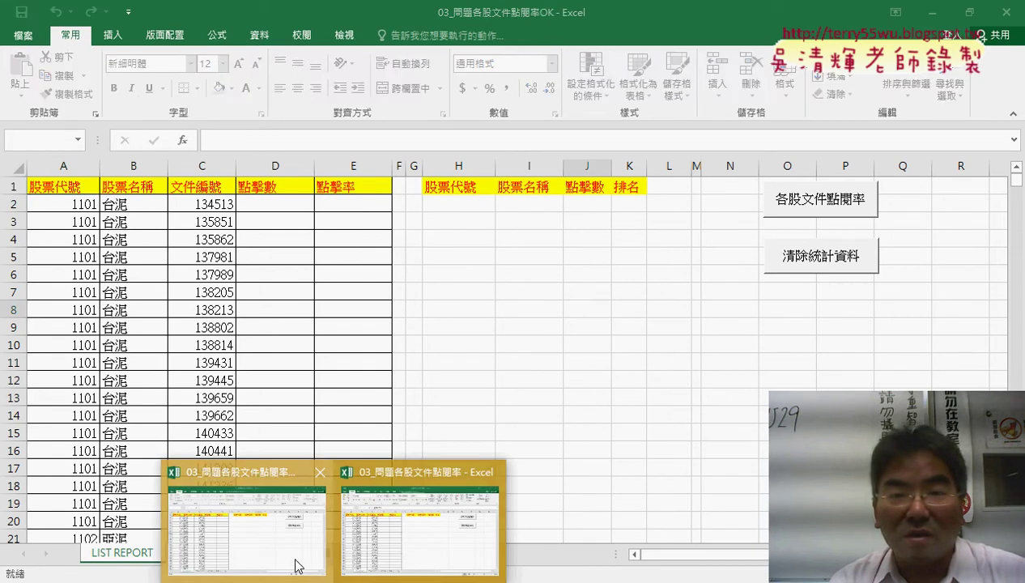
Switch to the 03_問題各股文件點閱率OK workbook and select its empty columns D:E.
{"action": "left_click", "coordinate": [462, 465]}
{"action": "left_click", "coordinate": [497, 409]}
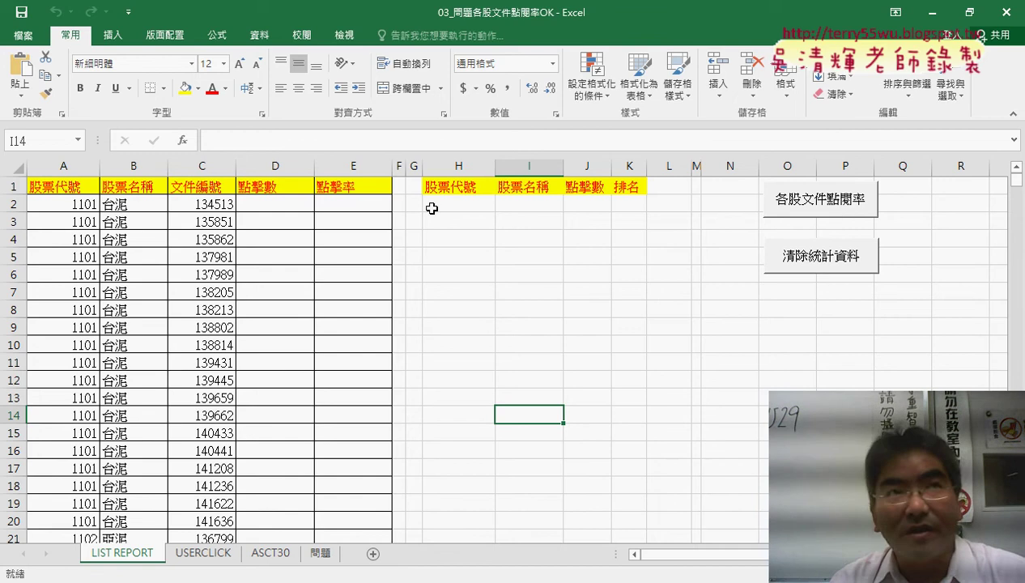
{"action": "left_click_drag", "start_coordinate": [277, 164], "coordinate": [347, 174]}
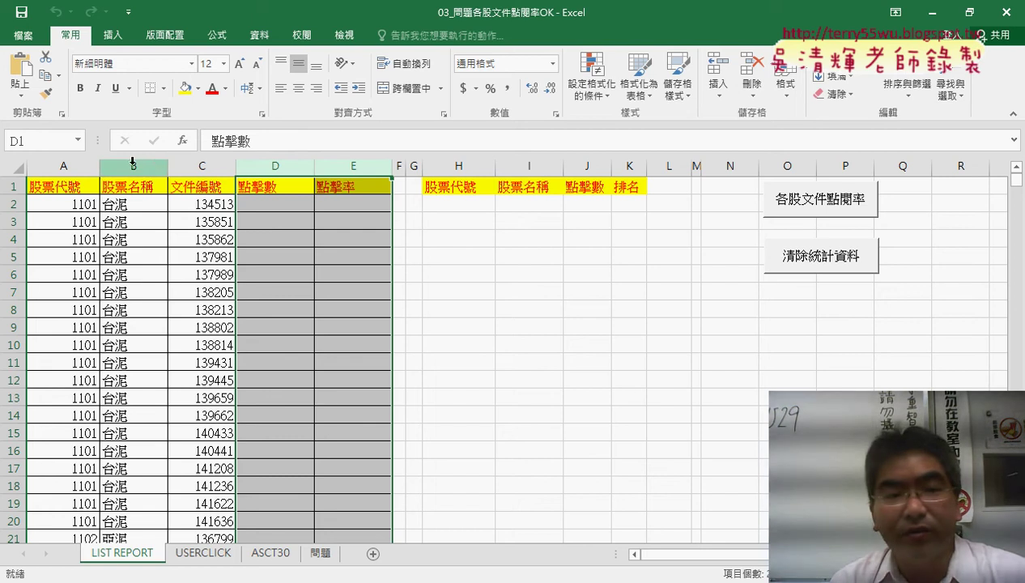
{"action": "left_click", "coordinate": [62, 168]}
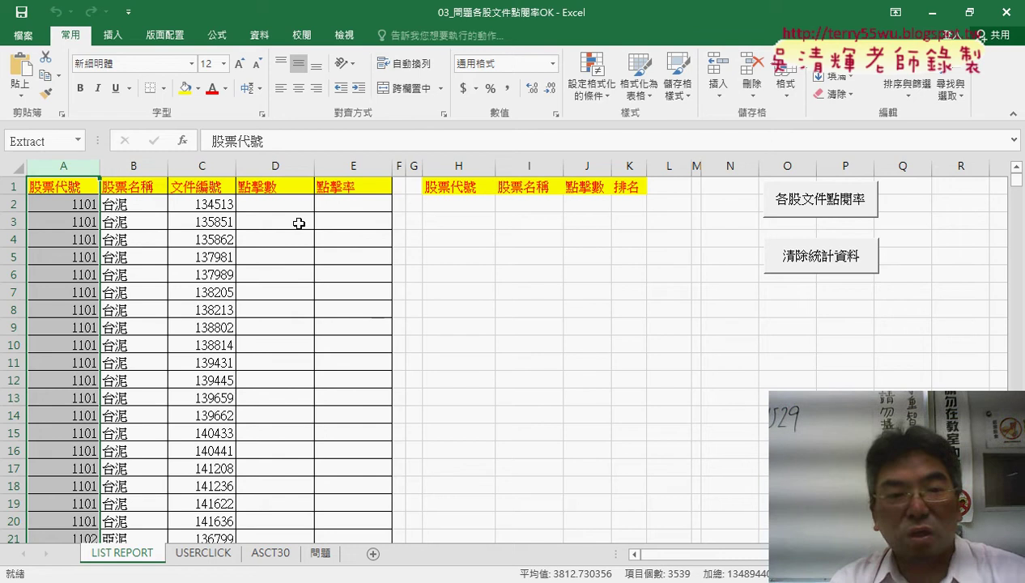
{"action": "left_click_drag", "start_coordinate": [127, 166], "coordinate": [83, 166]}
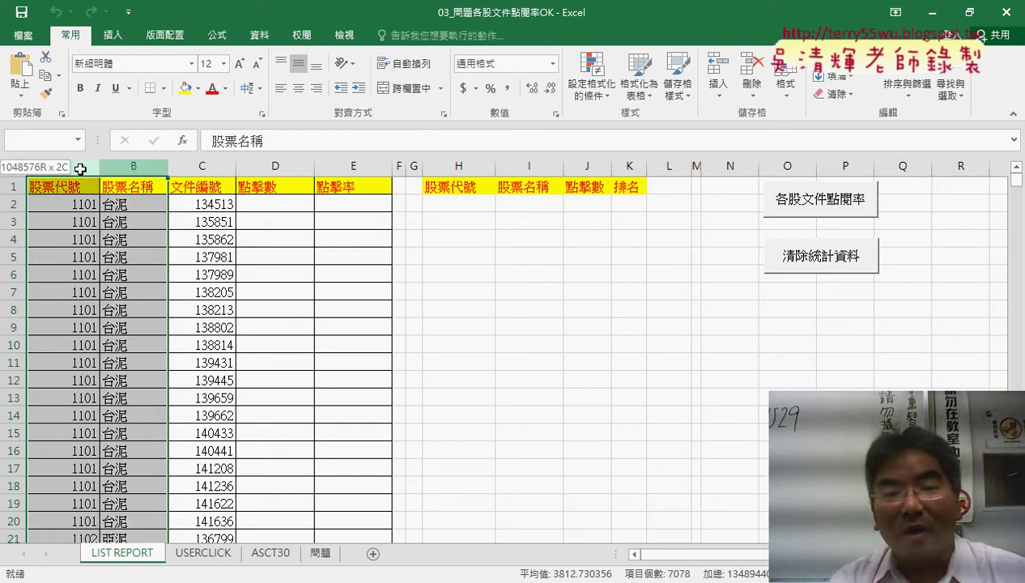
{"action": "left_click_drag", "start_coordinate": [479, 182], "coordinate": [554, 179]}
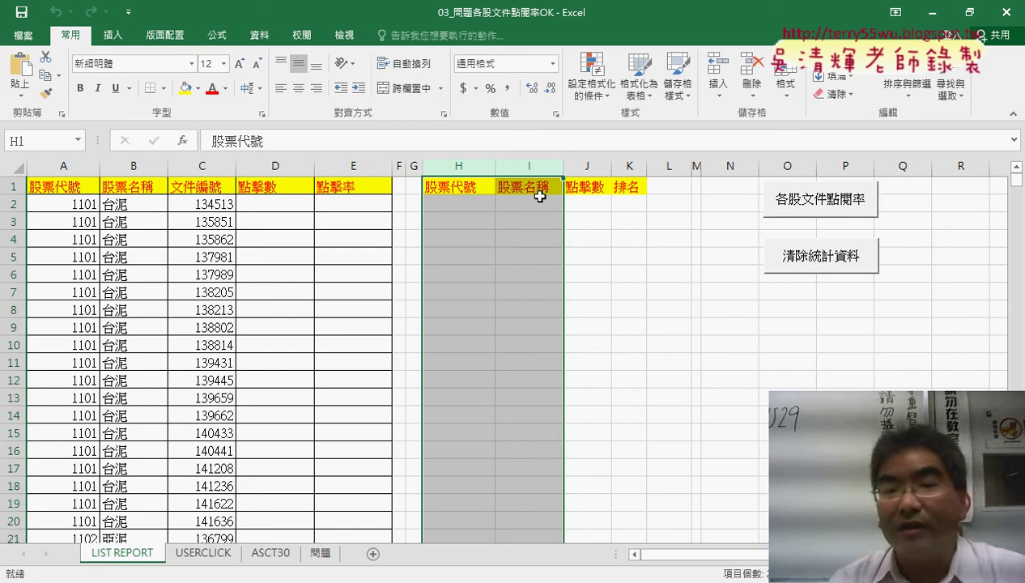
{"action": "left_click", "coordinate": [451, 204]}
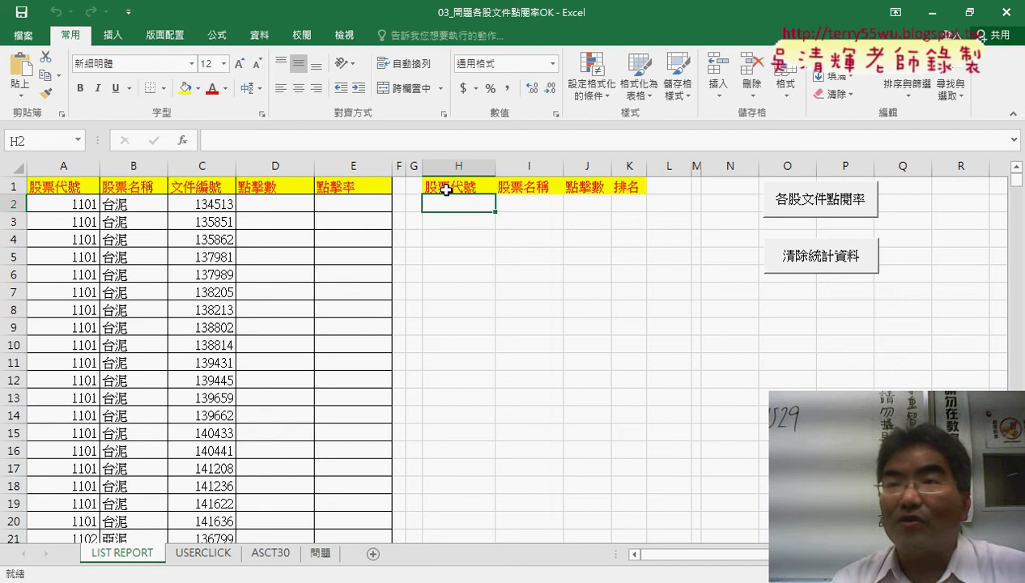
{"action": "left_click", "coordinate": [446, 189]}
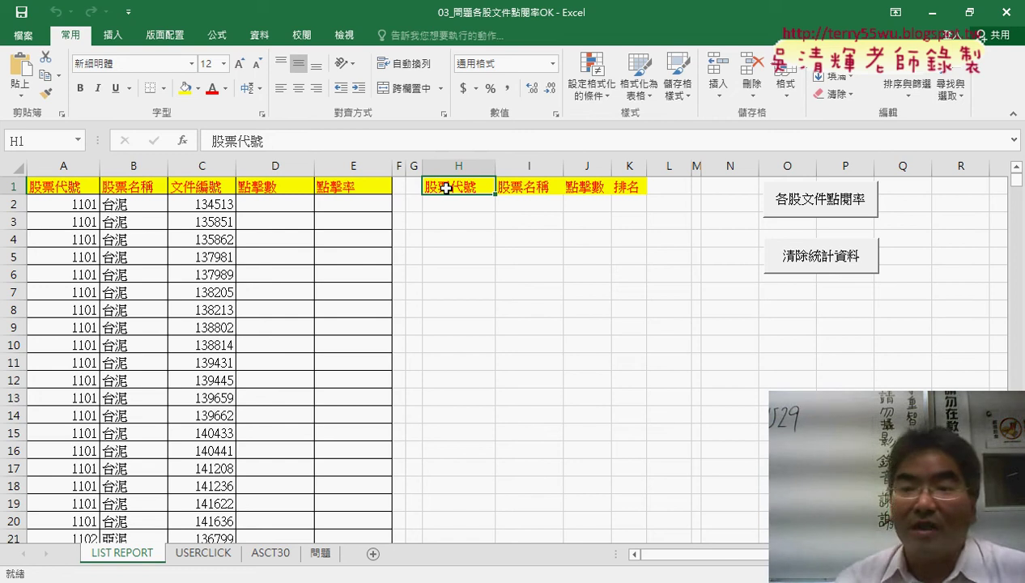
Run the 各股文件點閱率 macro and inspect the resulting formulas in D17 and E17.
{"action": "left_click", "coordinate": [832, 206]}
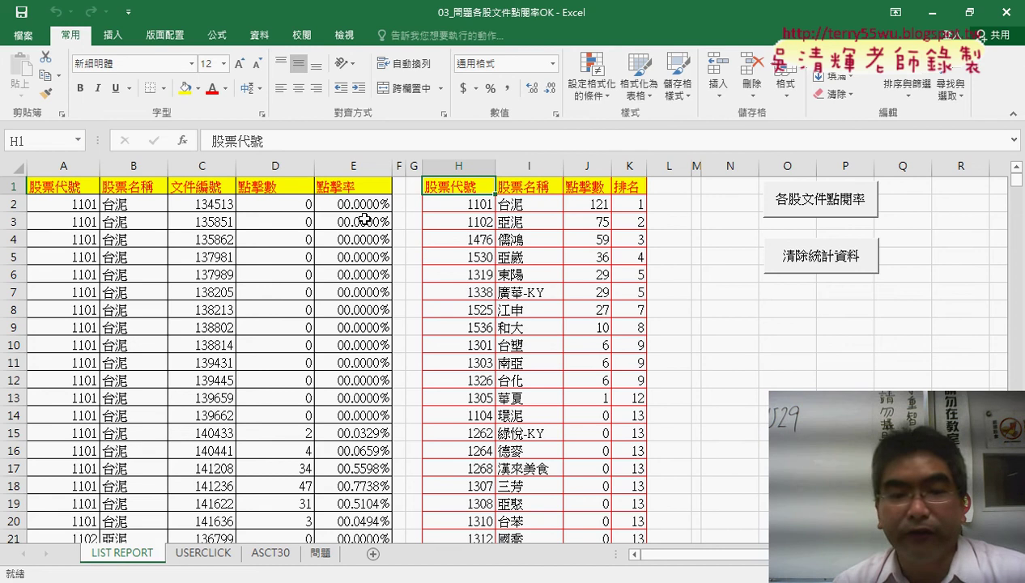
{"action": "left_click", "coordinate": [297, 468]}
{"action": "left_click", "coordinate": [364, 468]}
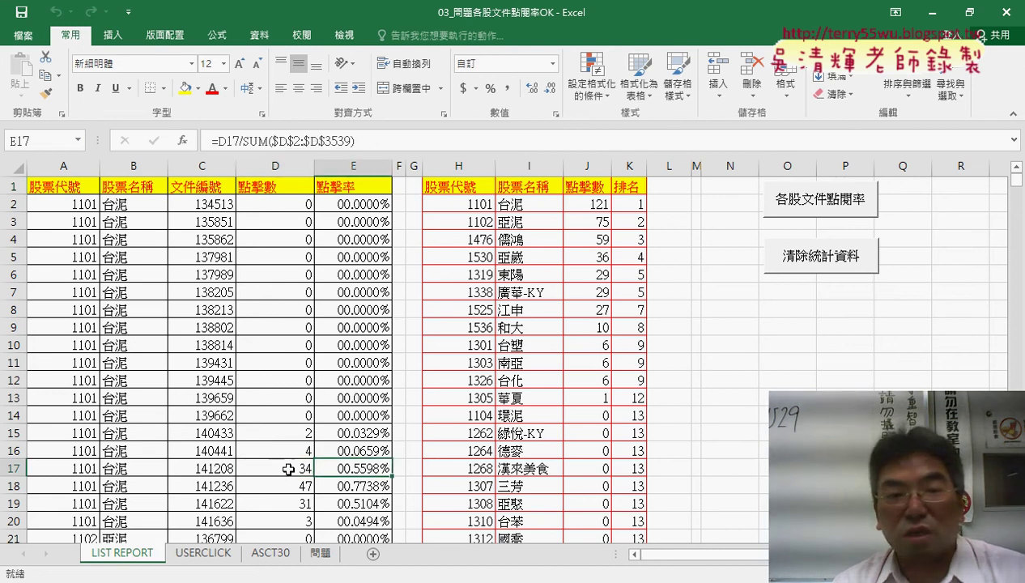
Compare D17's COUNTIF formula with the raw click data on the USERCLICK sheet.
{"action": "left_click", "coordinate": [288, 469]}
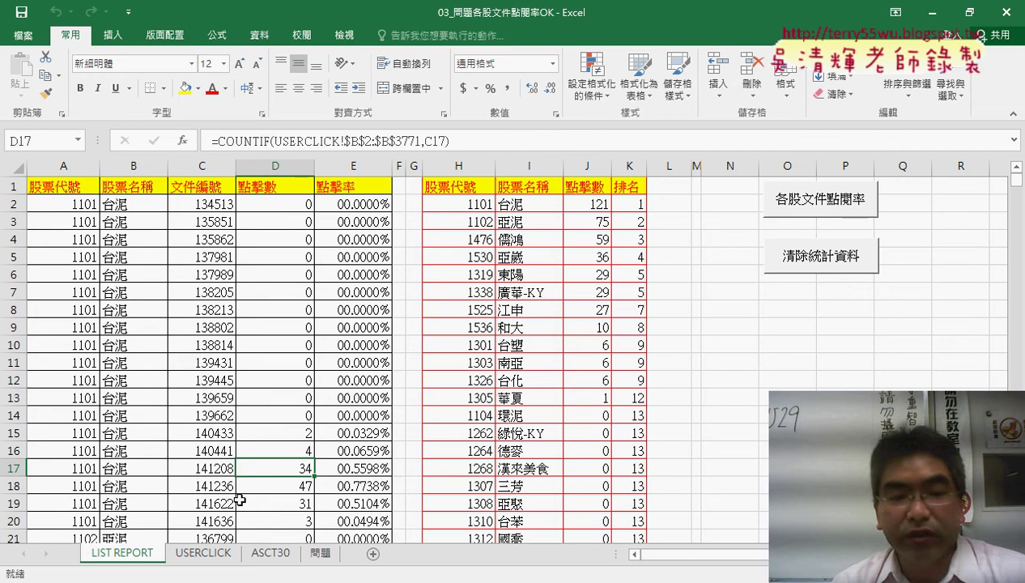
{"action": "left_click", "coordinate": [203, 553]}
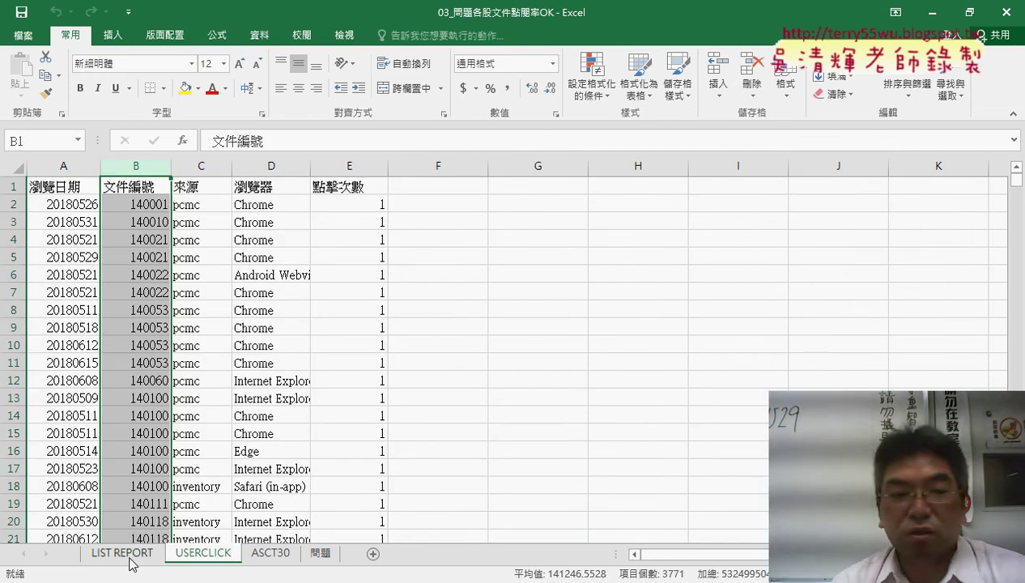
{"action": "left_click", "coordinate": [377, 170]}
{"action": "left_click", "coordinate": [145, 554]}
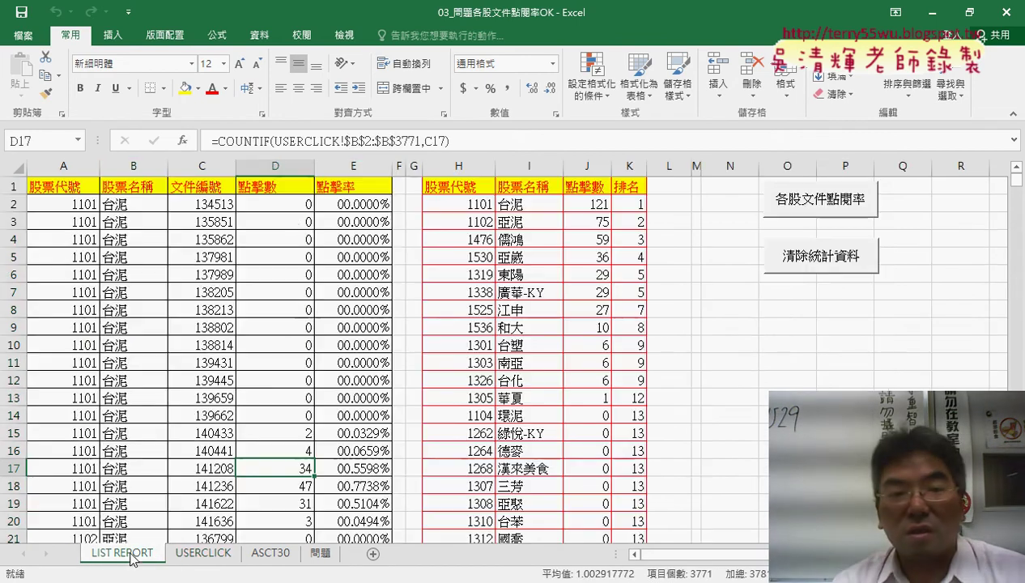
Open D2's COUNTIF arguments, reviewing Range USERCLICK!$B$2:$B$3771 and the Criteria C2.
{"action": "left_click", "coordinate": [297, 204]}
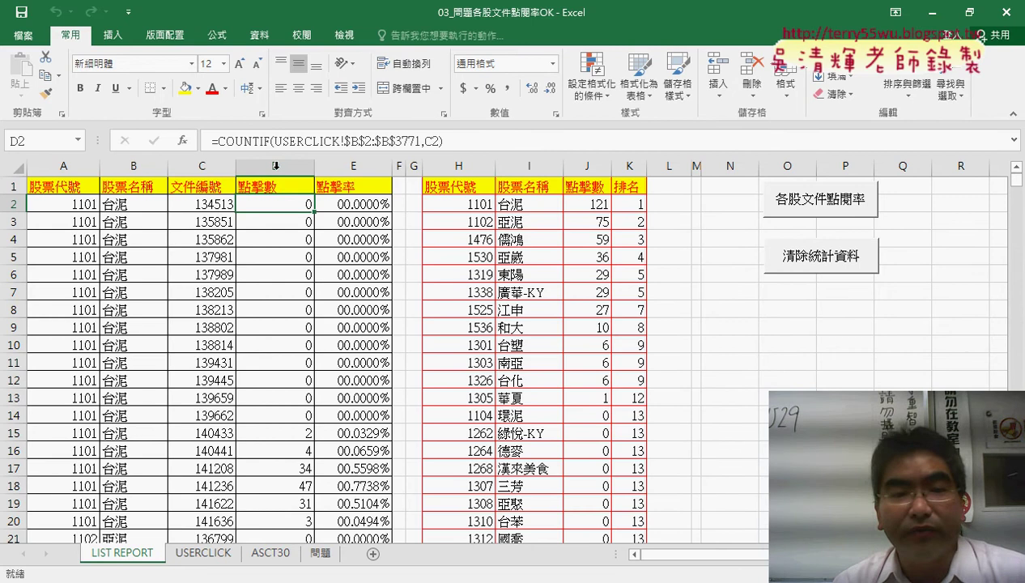
{"action": "double_click", "coordinate": [290, 205]}
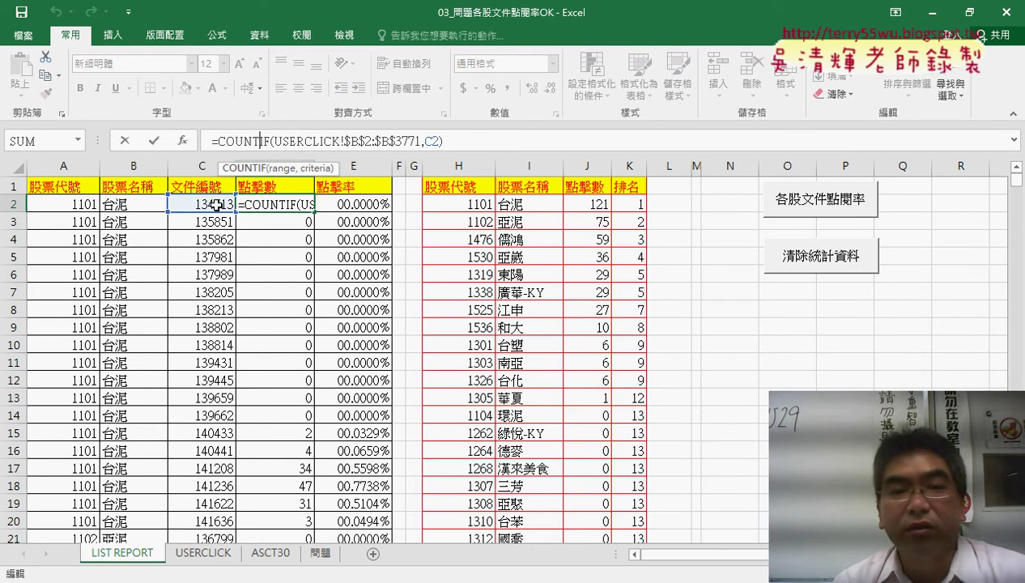
{"action": "left_click", "coordinate": [182, 140]}
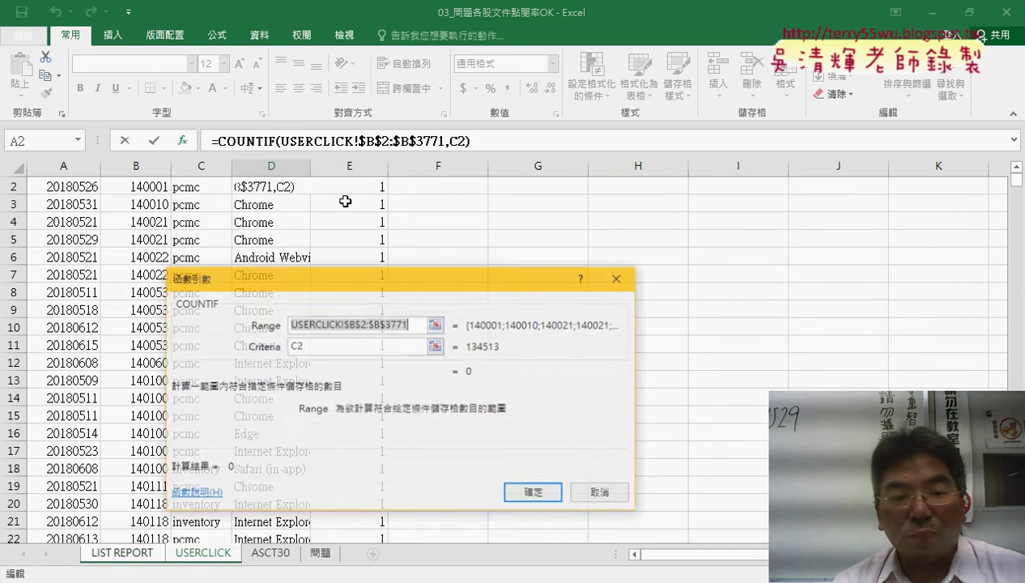
{"action": "left_click", "coordinate": [405, 323]}
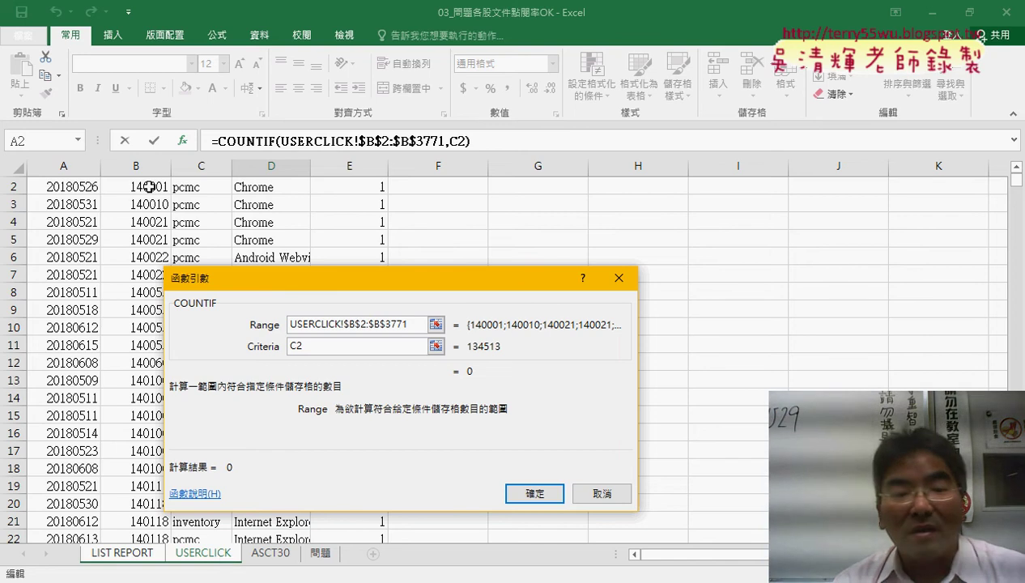
{"action": "left_click", "coordinate": [320, 348]}
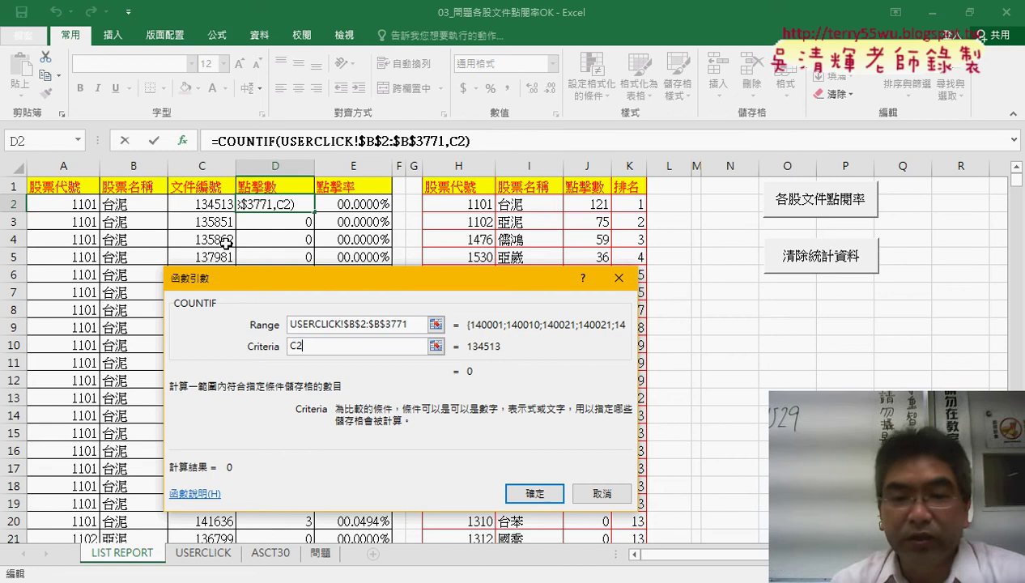
{"action": "left_click", "coordinate": [535, 497]}
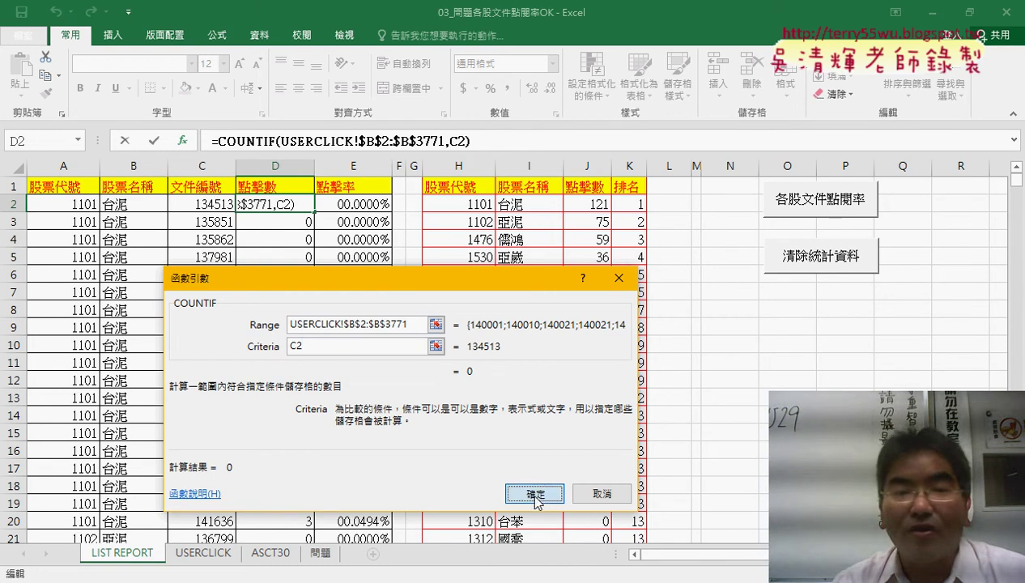
Close the COUNTIF dialog, compare columns A:B with H:I, and select J2's SUMIF total.
{"action": "left_click", "coordinate": [366, 202]}
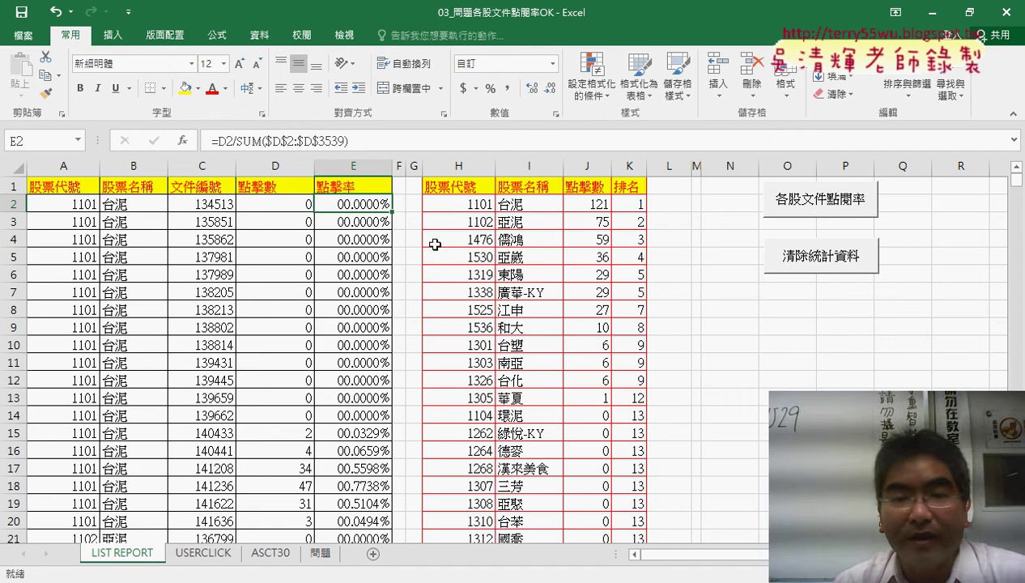
{"action": "left_click", "coordinate": [458, 201]}
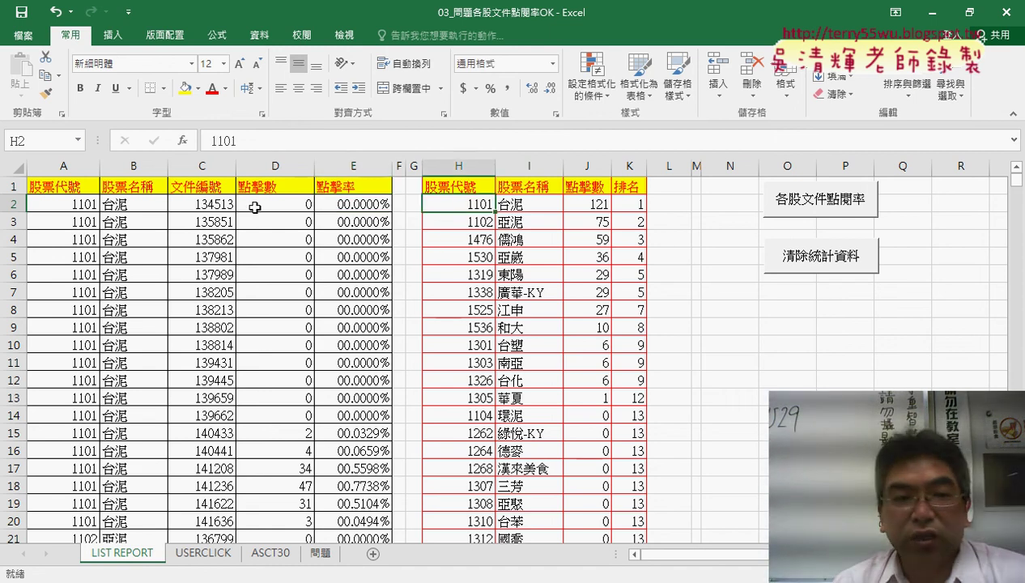
{"action": "left_click_drag", "start_coordinate": [66, 166], "coordinate": [136, 166]}
{"action": "left_click", "coordinate": [477, 160], "text": "ctrl"}
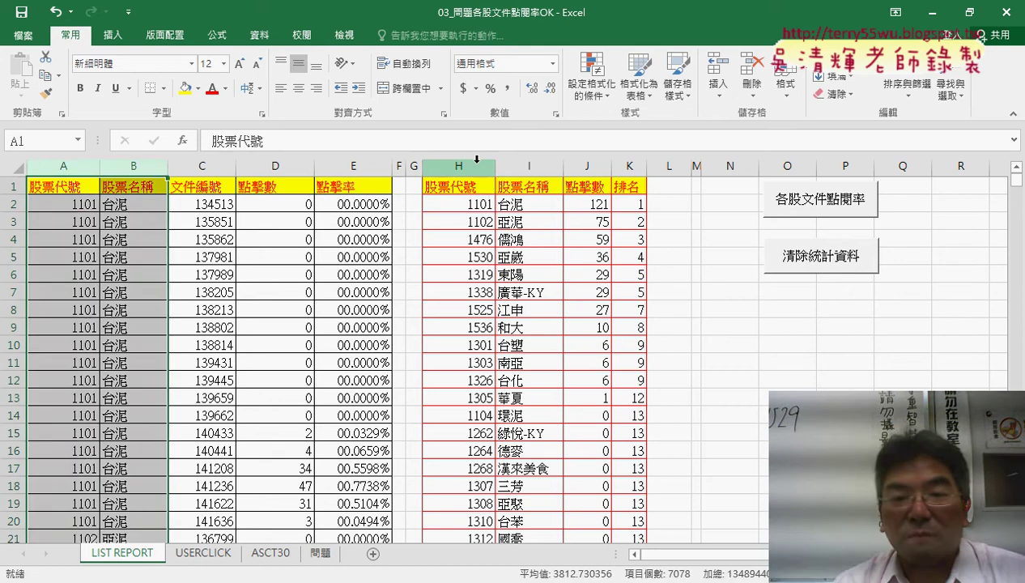
{"action": "left_click_drag", "start_coordinate": [476, 159], "coordinate": [514, 184]}
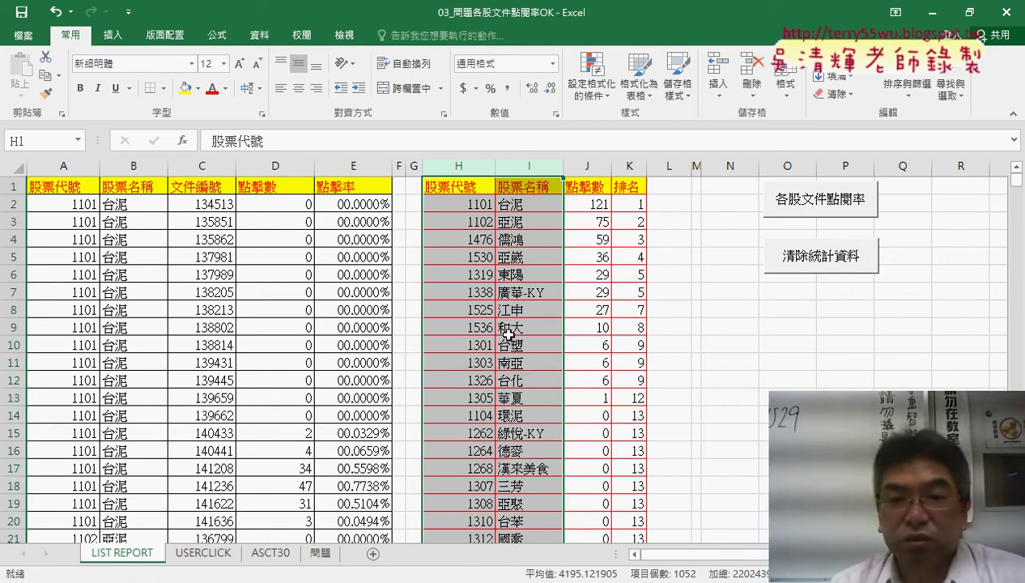
{"action": "left_click", "coordinate": [586, 202]}
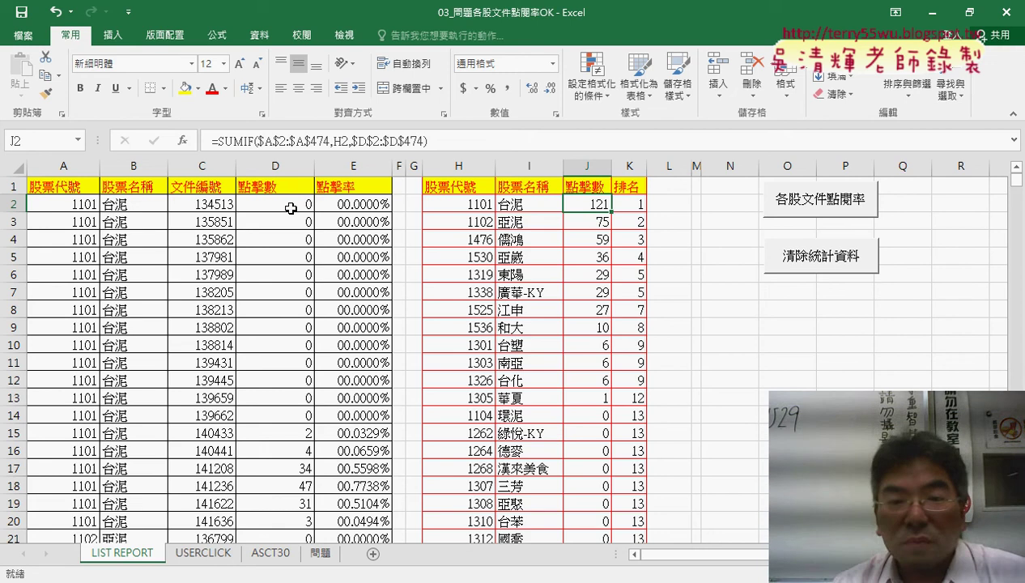
Open J2's SUMIF argument breakdown and move it aside to see the sheet.
{"action": "left_click", "coordinate": [219, 140]}
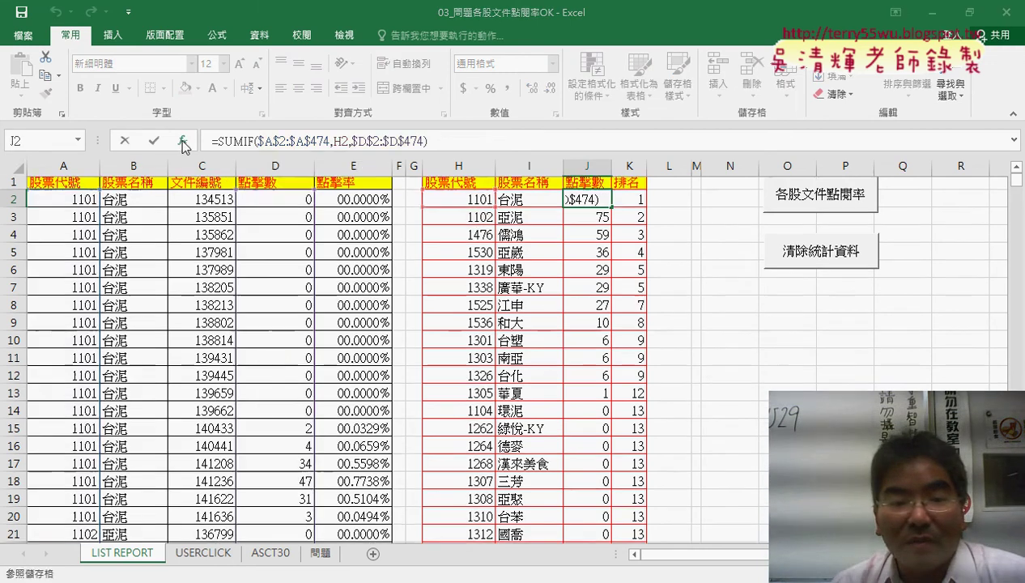
{"action": "left_click", "coordinate": [183, 141]}
{"action": "left_click_drag", "start_coordinate": [307, 279], "coordinate": [524, 255]}
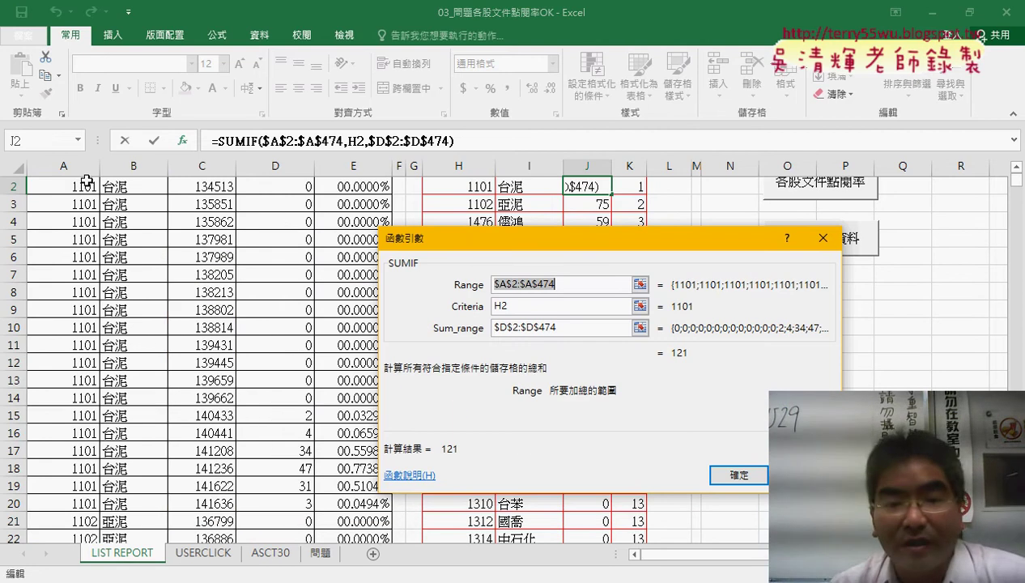
{"action": "scroll", "coordinate": [133, 225], "scroll_direction": "up", "scroll_amount": 1}
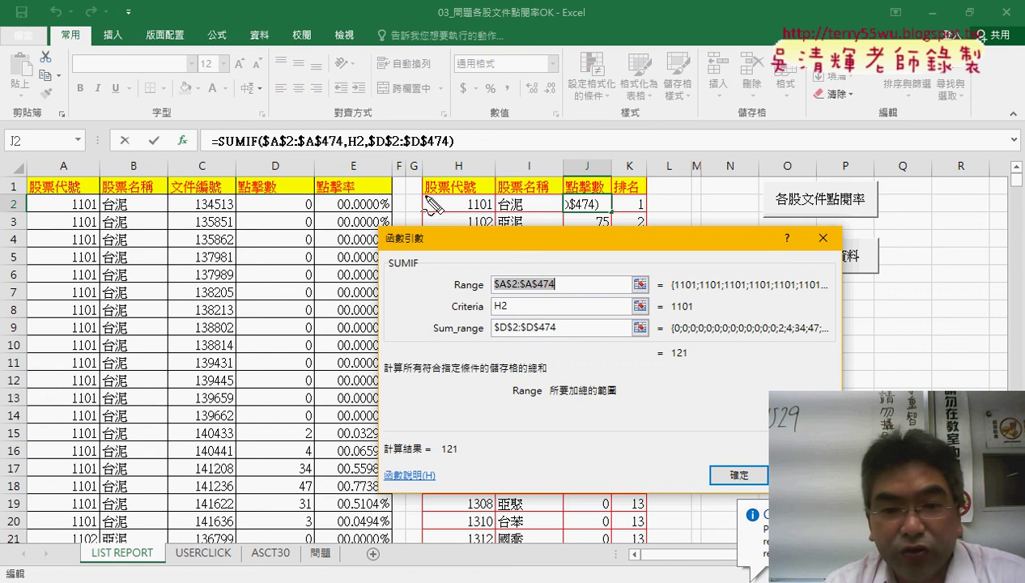
Annotate the sum range and the zero click counts in column D, then close the SUMIF dialog.
{"action": "left_click_drag", "start_coordinate": [495, 322], "coordinate": [497, 319]}
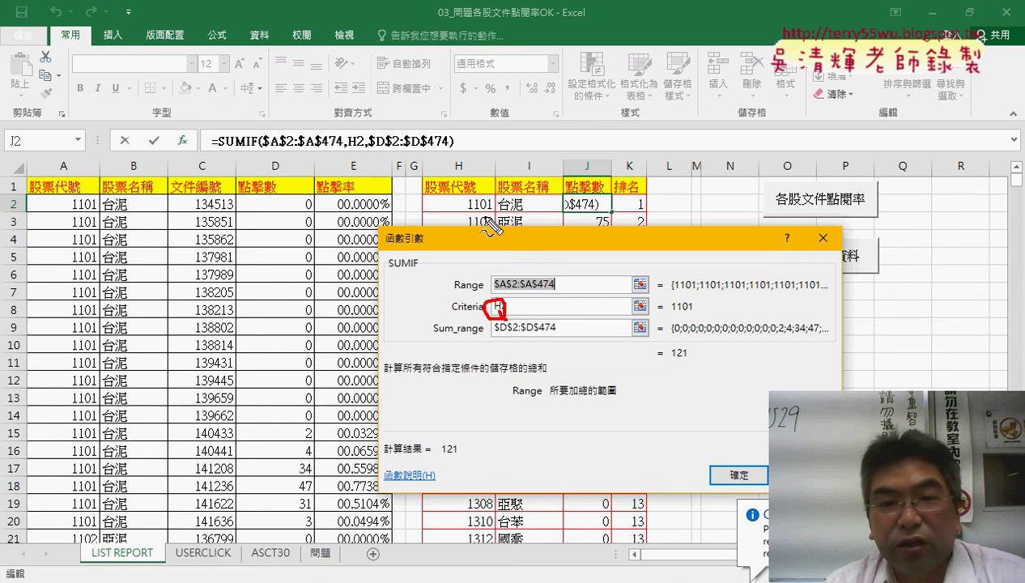
{"action": "left_click_drag", "start_coordinate": [484, 217], "coordinate": [494, 220]}
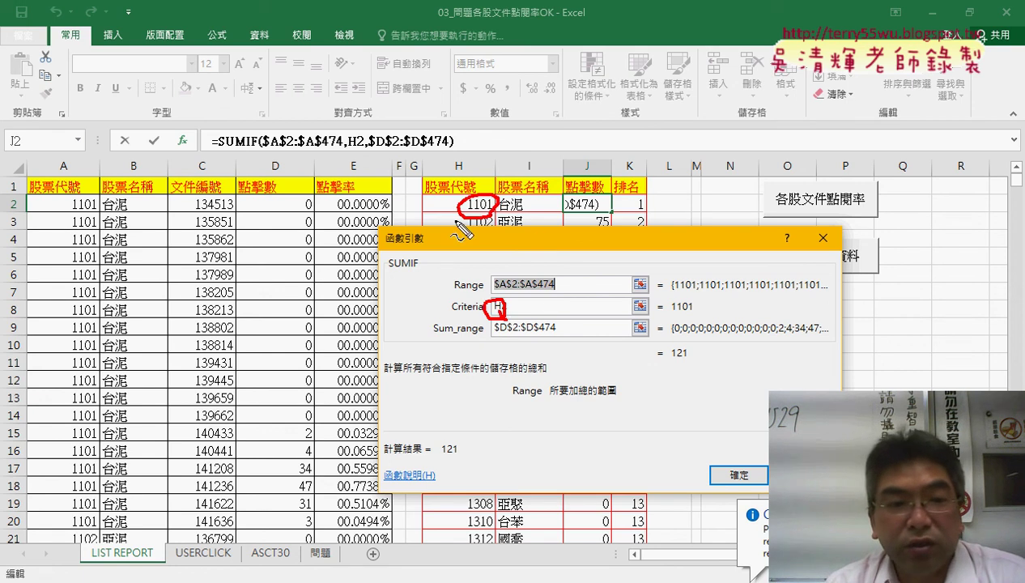
{"action": "left_click_drag", "start_coordinate": [105, 194], "coordinate": [85, 217]}
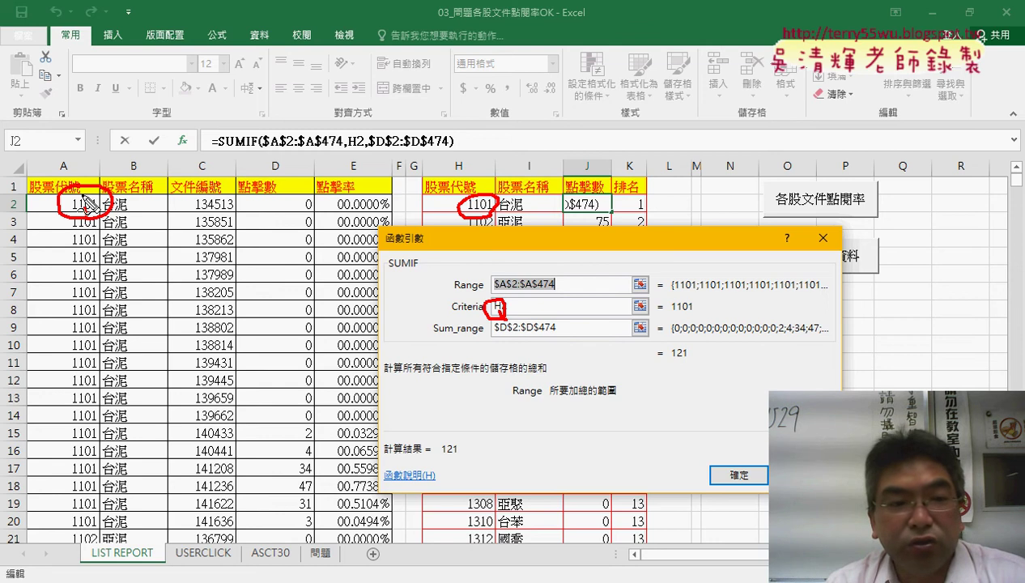
{"action": "mouse_move", "coordinate": [79, 170]}
{"action": "left_mouse_down"}
{"action": "mouse_move", "coordinate": [41, 159]}
{"action": "mouse_move", "coordinate": [79, 166]}
{"action": "left_mouse_up"}
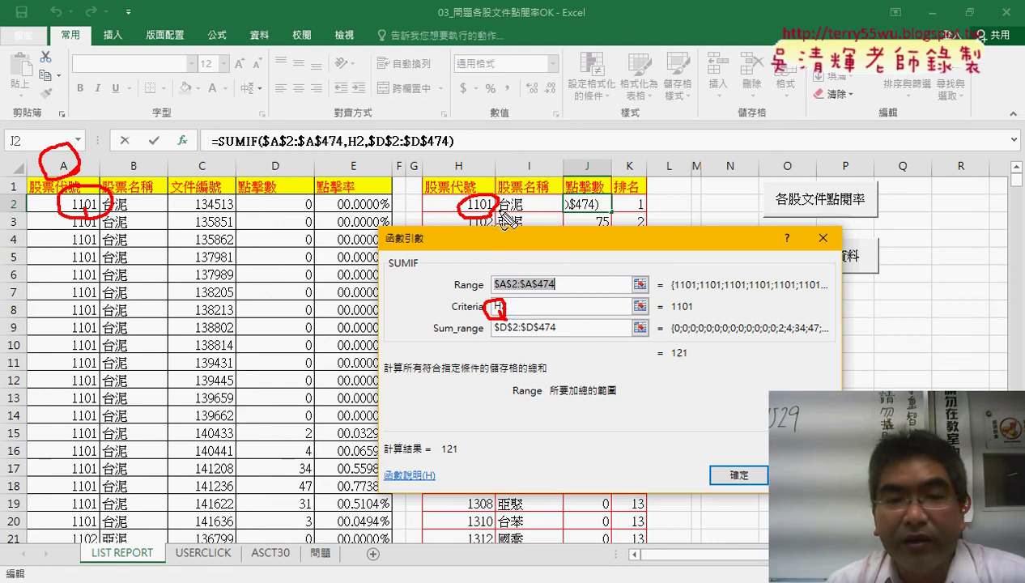
{"action": "left_click_drag", "start_coordinate": [496, 334], "coordinate": [538, 331]}
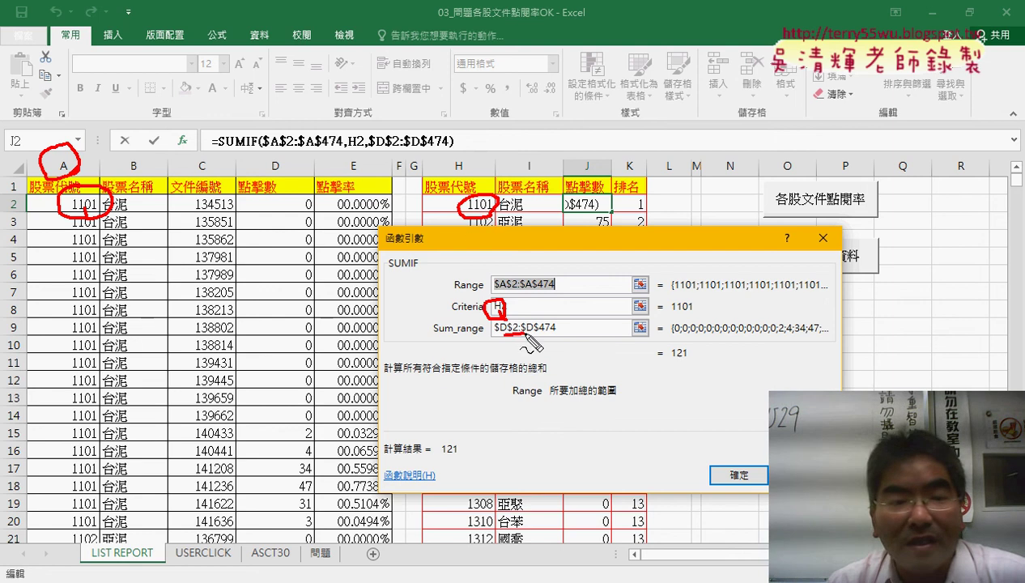
{"action": "mouse_move", "coordinate": [295, 214]}
{"action": "left_mouse_down"}
{"action": "mouse_move", "coordinate": [328, 214]}
{"action": "mouse_move", "coordinate": [322, 233]}
{"action": "left_mouse_up"}
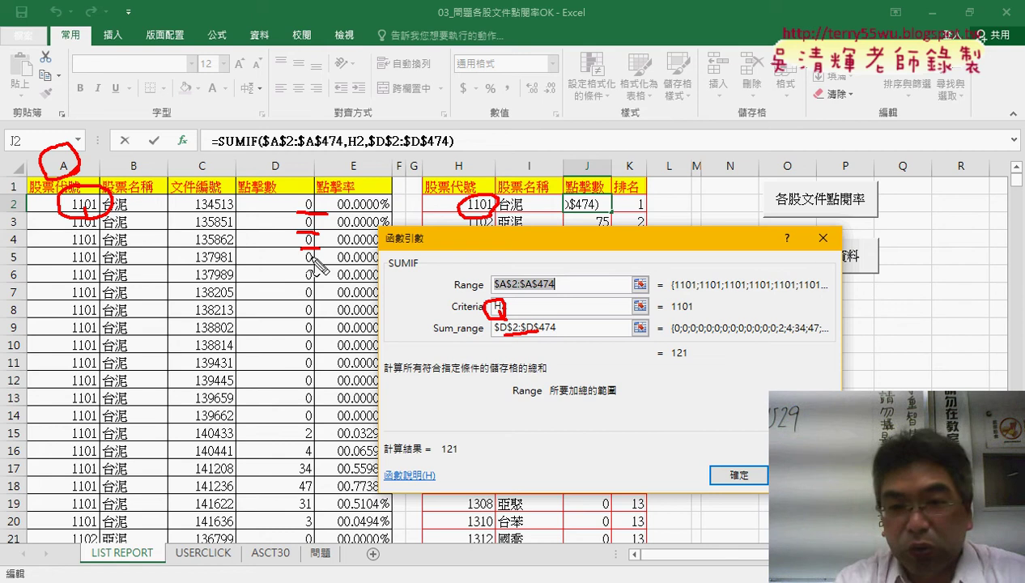
{"action": "key", "text": "Escape"}
{"action": "scroll", "coordinate": [364, 299], "scroll_direction": "down", "scroll_amount": 1}
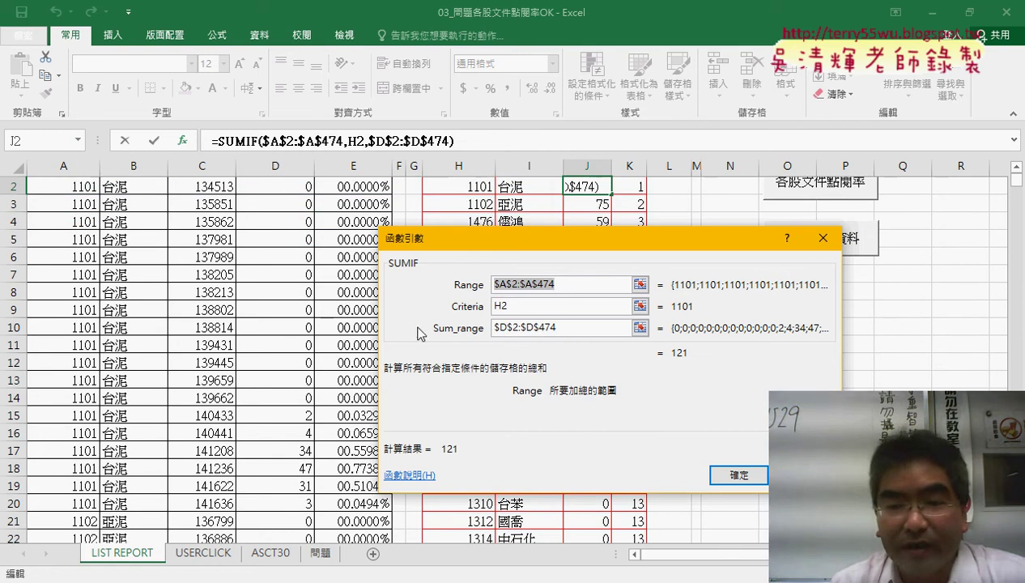
{"action": "left_click", "coordinate": [737, 474]}
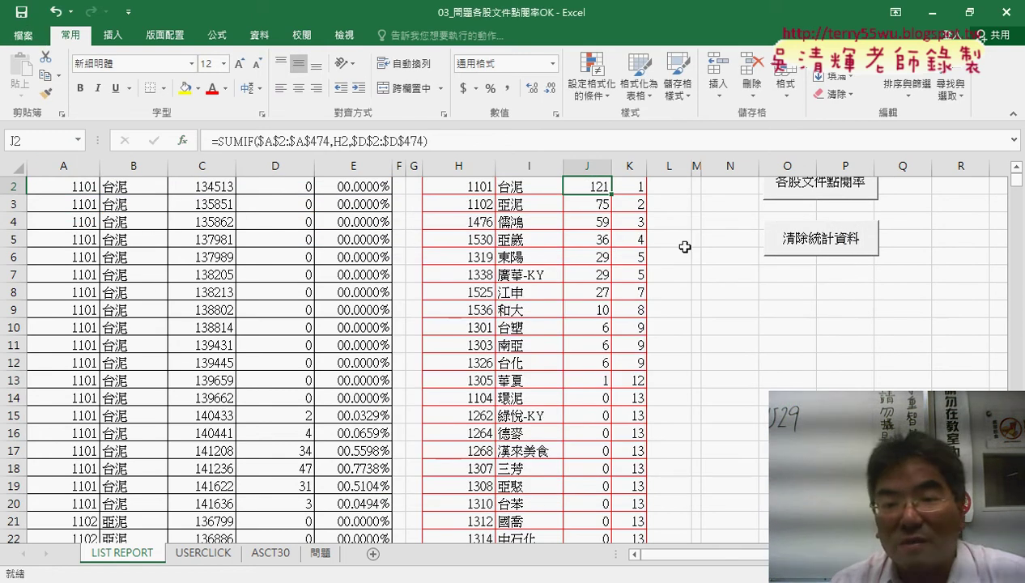
Inspect K2's RANK.EQ formula, then clear the statistics with the 清除統計資料 macro.
{"action": "scroll", "coordinate": [684, 247], "scroll_direction": "up", "scroll_amount": 1}
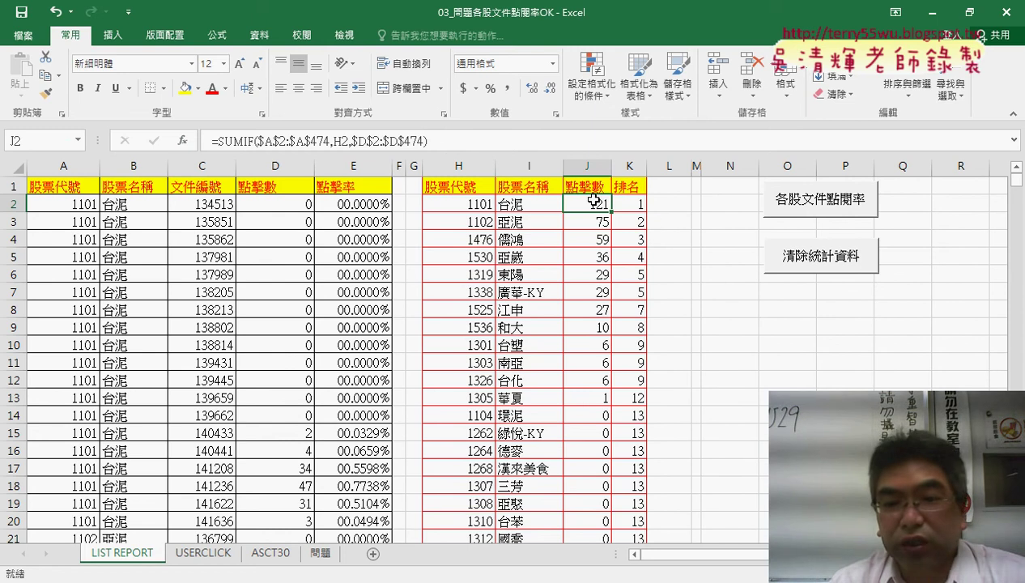
{"action": "left_click", "coordinate": [635, 202]}
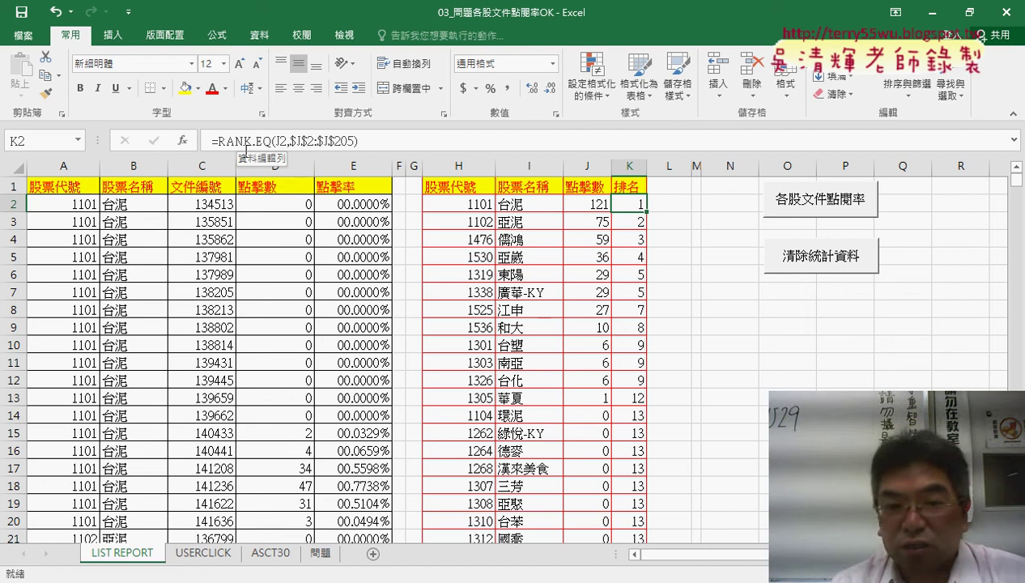
{"action": "left_click", "coordinate": [808, 266]}
Bring up the Assign Macro dialog for the 各股文件點閱率 button.
{"action": "left_click", "coordinate": [797, 206], "text": "ctrl"}
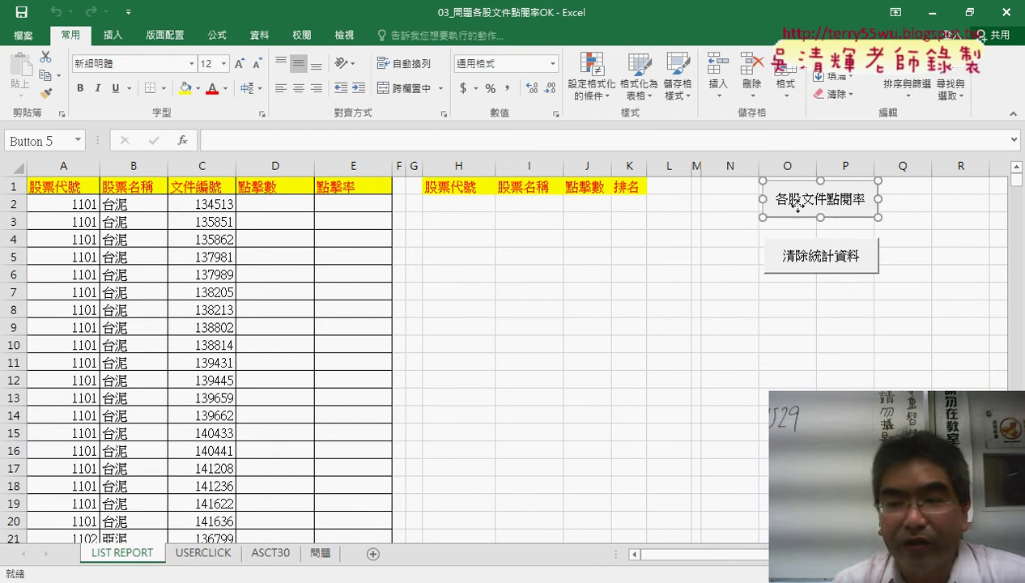
{"action": "right_click", "coordinate": [797, 206]}
{"action": "left_click", "coordinate": [814, 334]}
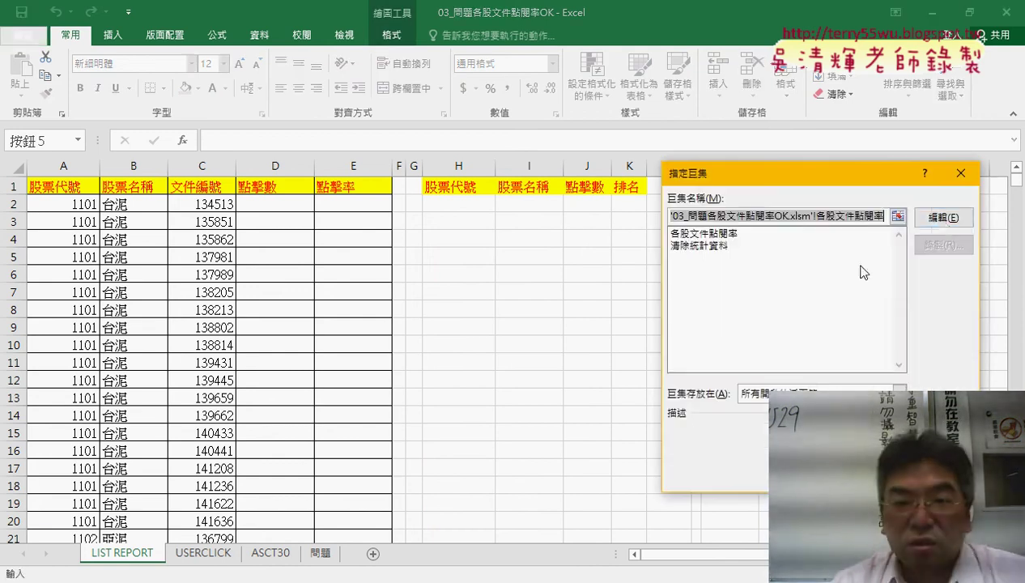
Open the 各股文件點閱率 macro code in the VBA editor and set the code font size to 12.
{"action": "left_click", "coordinate": [943, 219]}
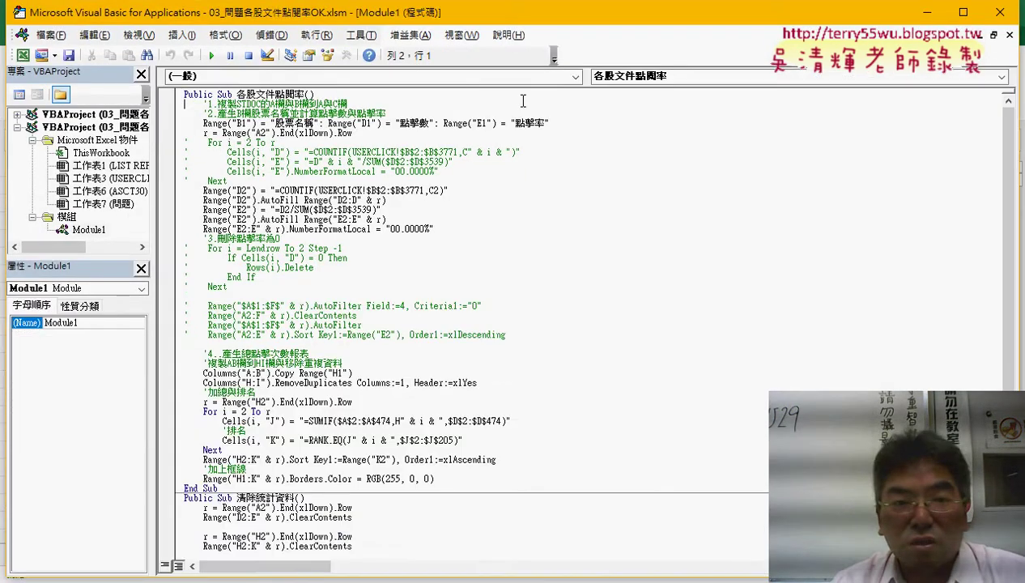
{"action": "left_click_drag", "start_coordinate": [435, 18], "coordinate": [693, 52]}
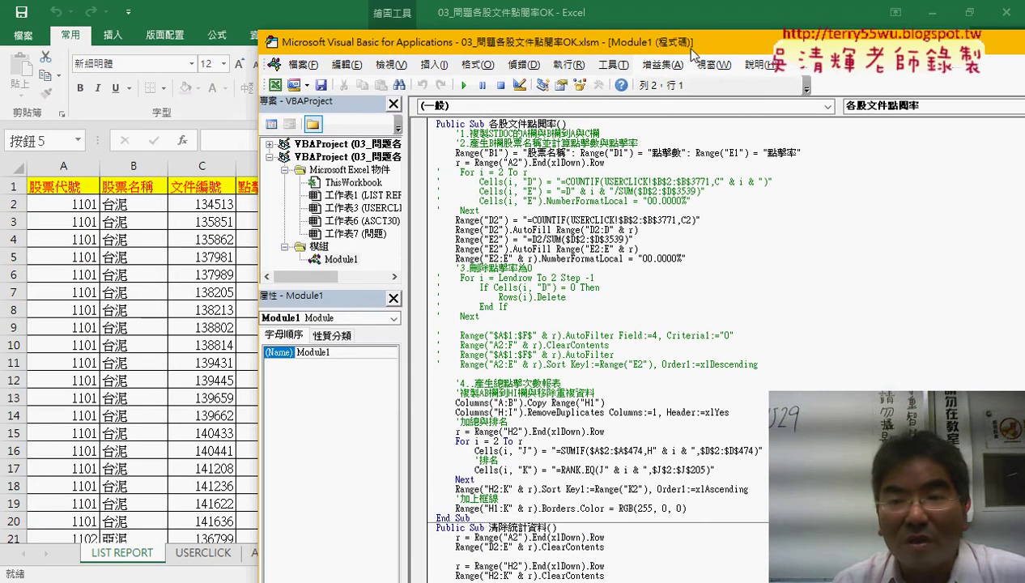
{"action": "left_click", "coordinate": [613, 71]}
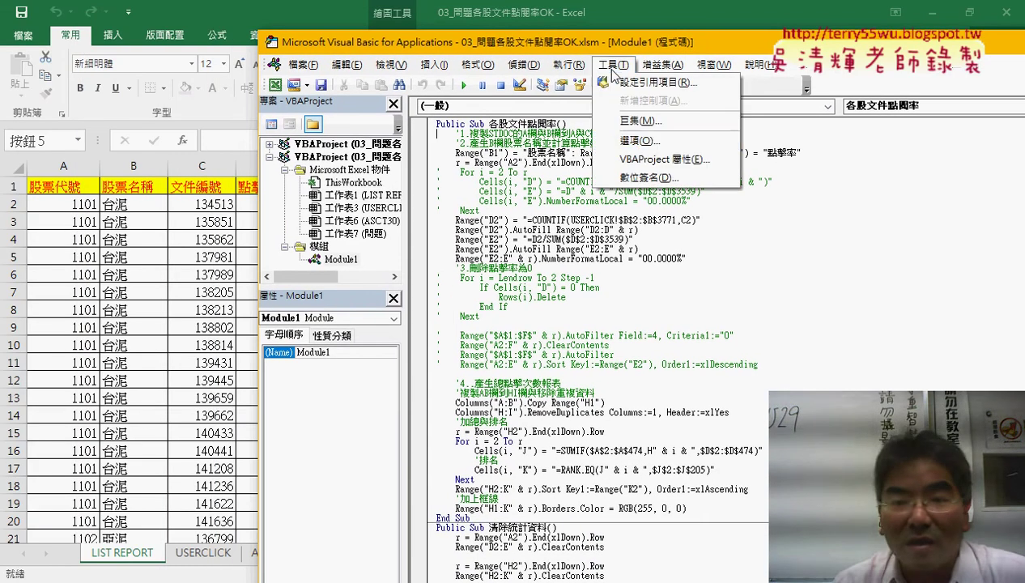
{"action": "left_click", "coordinate": [640, 150]}
{"action": "left_click", "coordinate": [425, 147]}
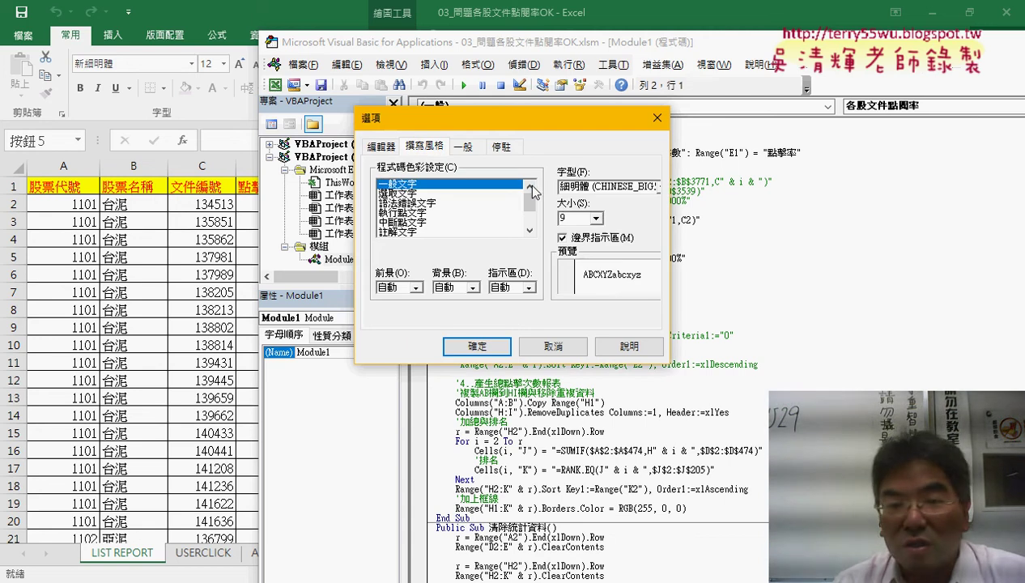
{"action": "left_click", "coordinate": [595, 219]}
{"action": "left_click", "coordinate": [568, 266]}
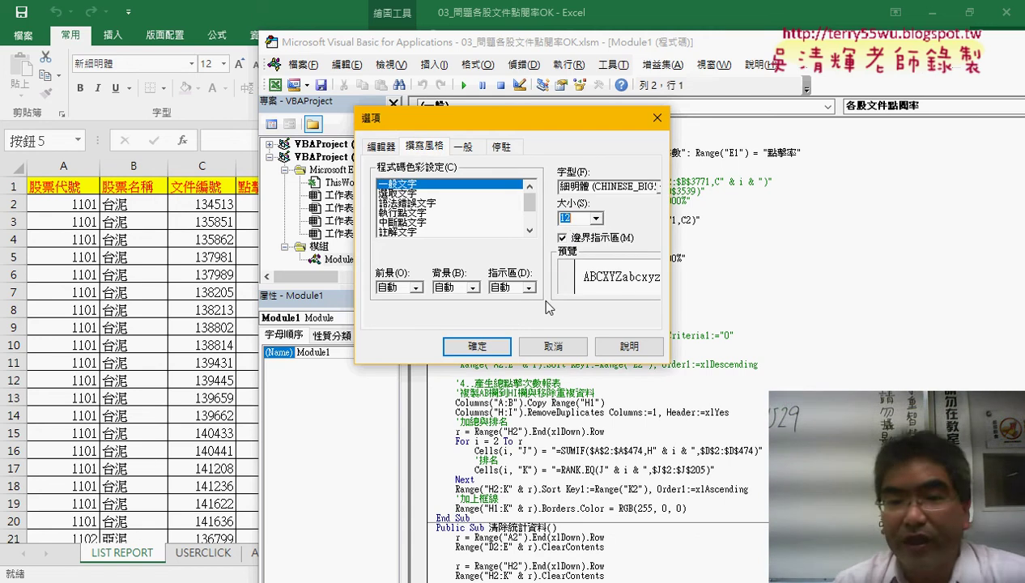
{"action": "left_click", "coordinate": [478, 346]}
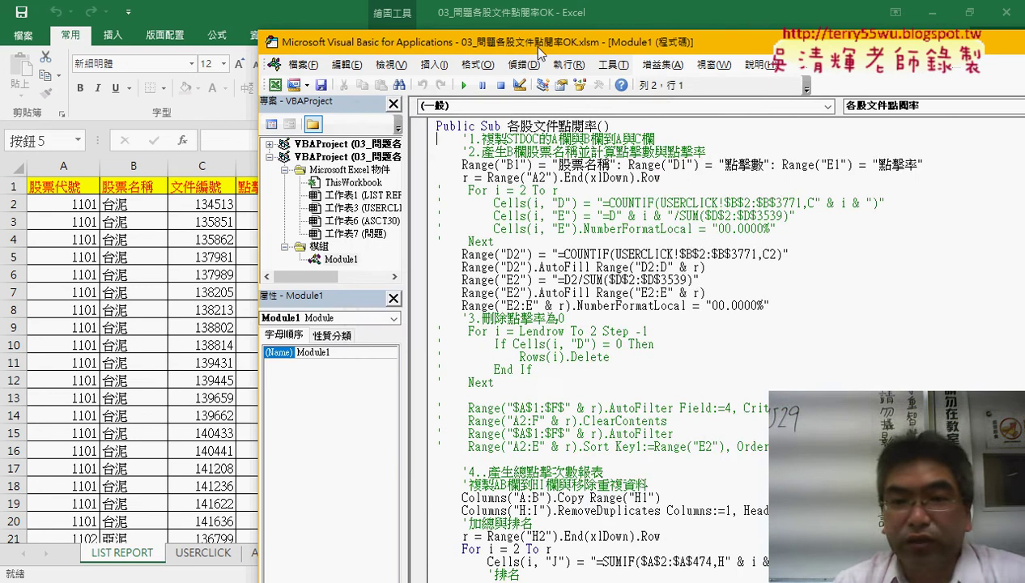
Reposition the editor beside the sheet and move to the macro's first statement.
{"action": "mouse_move", "coordinate": [532, 46]}
{"action": "left_mouse_down"}
{"action": "mouse_move", "coordinate": [701, 31]}
{"action": "mouse_move", "coordinate": [638, 22]}
{"action": "left_mouse_up"}
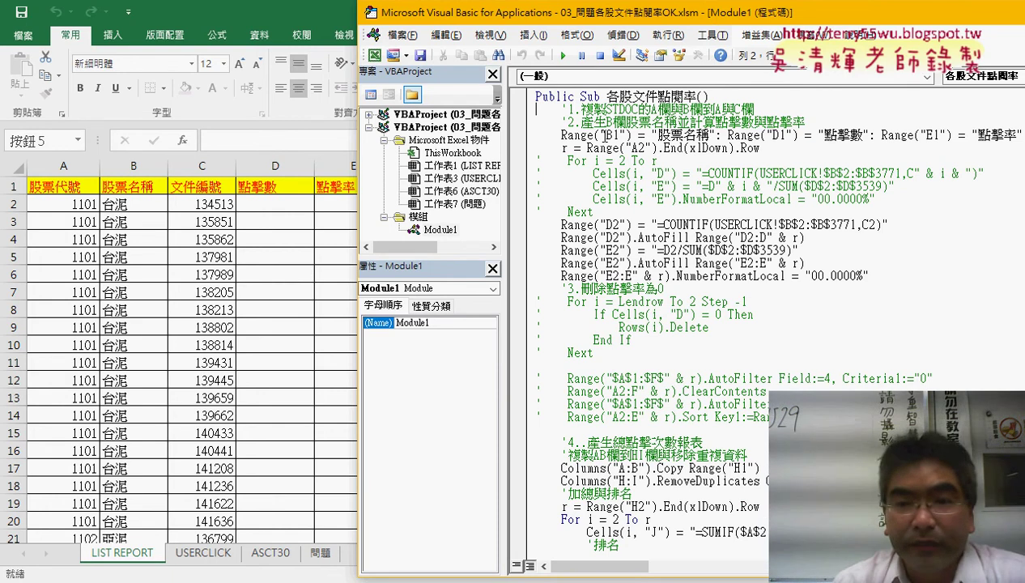
{"action": "scroll", "coordinate": [684, 255], "scroll_direction": "down", "scroll_amount": 6}
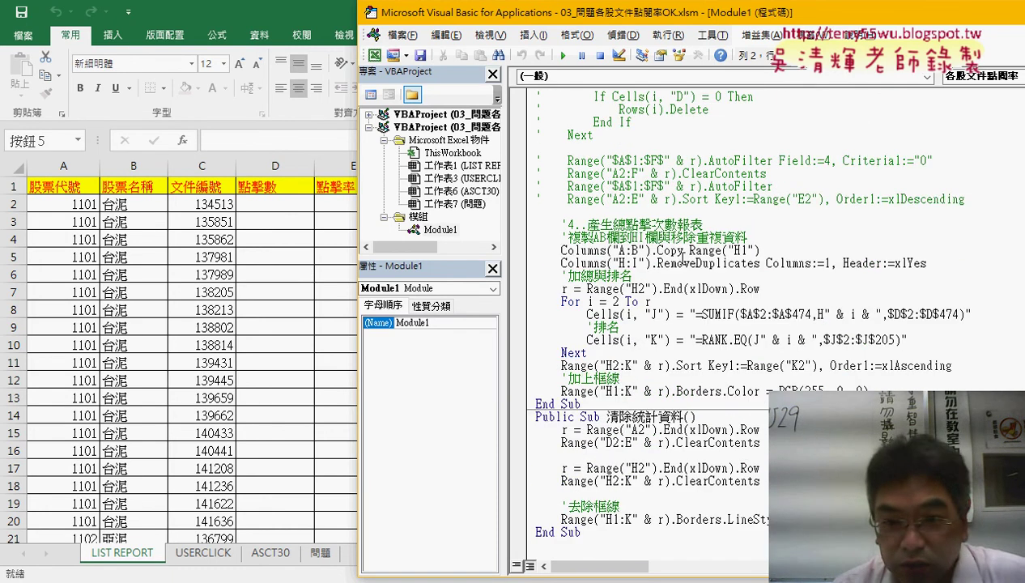
{"action": "scroll", "coordinate": [684, 255], "scroll_direction": "up", "scroll_amount": 6}
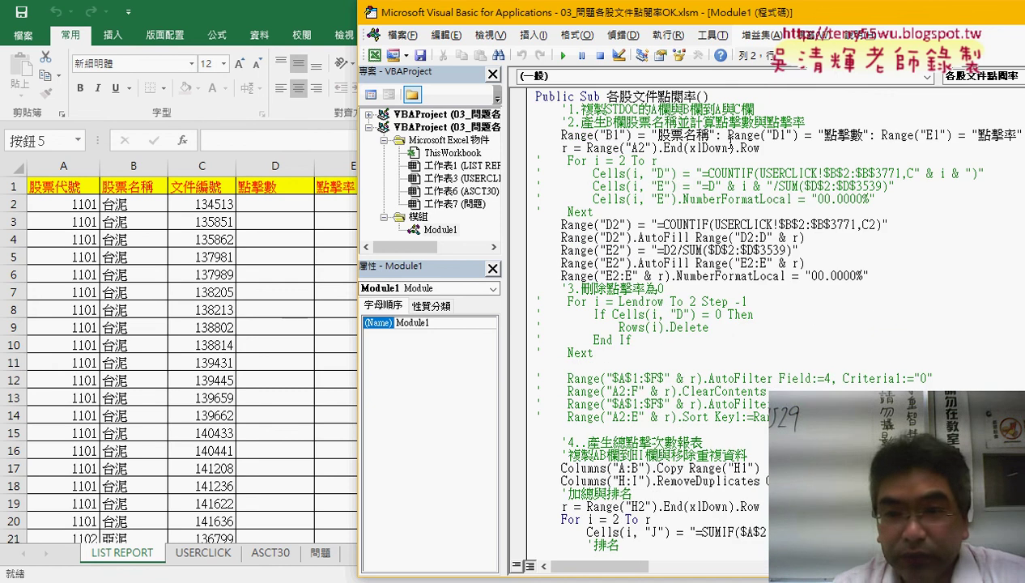
{"action": "key", "text": "Down"}
{"action": "key", "text": "Down"}
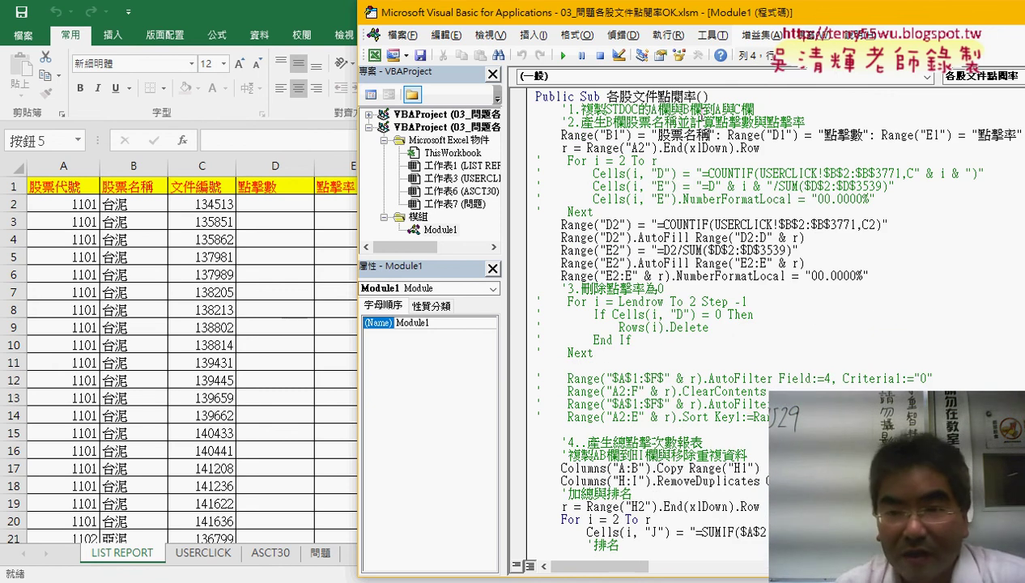
Begin stepping the macro with F8, add the Edit toolbar, and comment out the Range("B1") line.
{"action": "key", "text": "F8"}
{"action": "key", "text": "F8"}
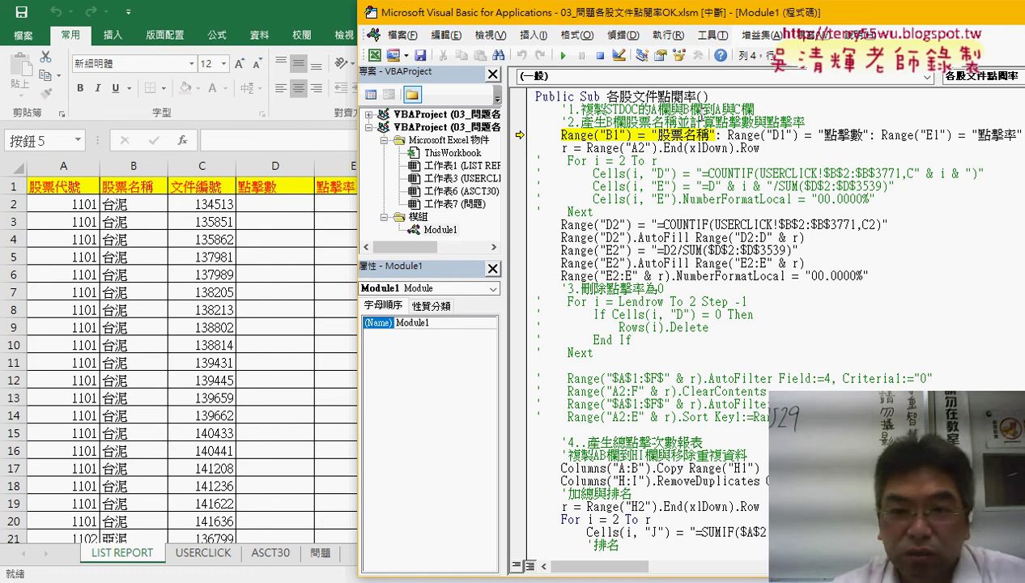
{"action": "key", "text": "F8"}
{"action": "key", "text": "F8"}
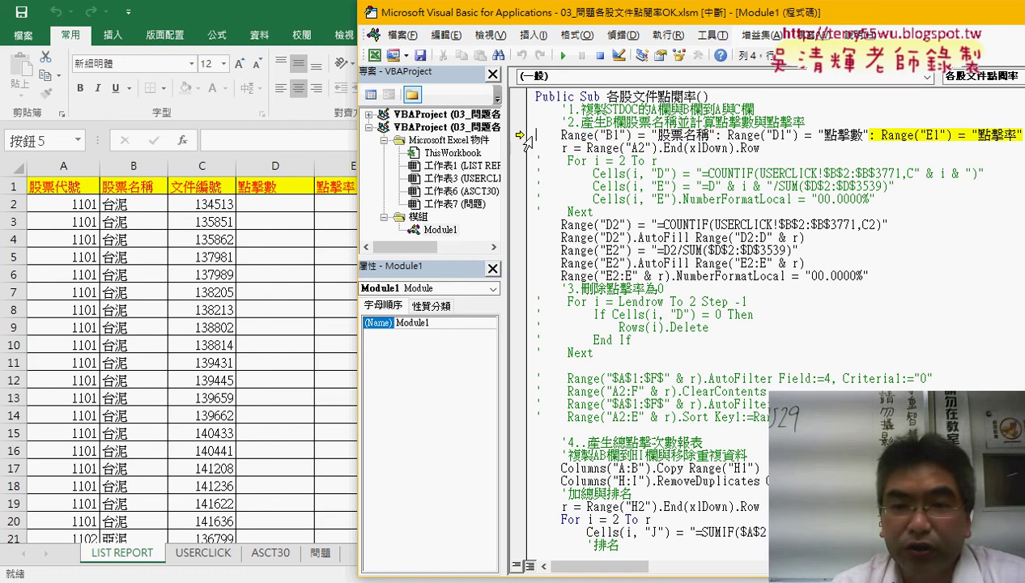
{"action": "left_click", "coordinate": [522, 138]}
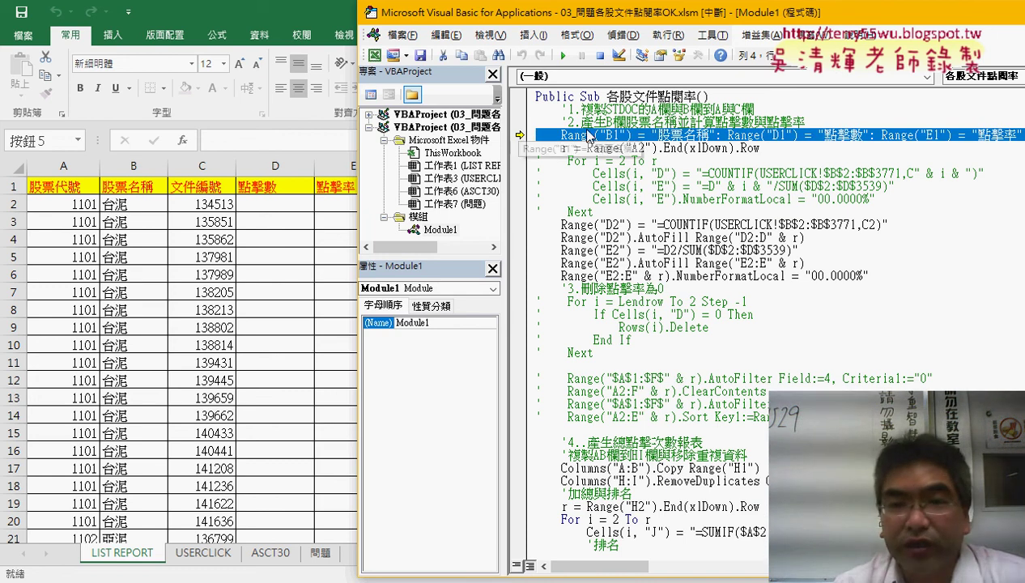
{"action": "right_click", "coordinate": [560, 60]}
{"action": "left_click", "coordinate": [582, 134]}
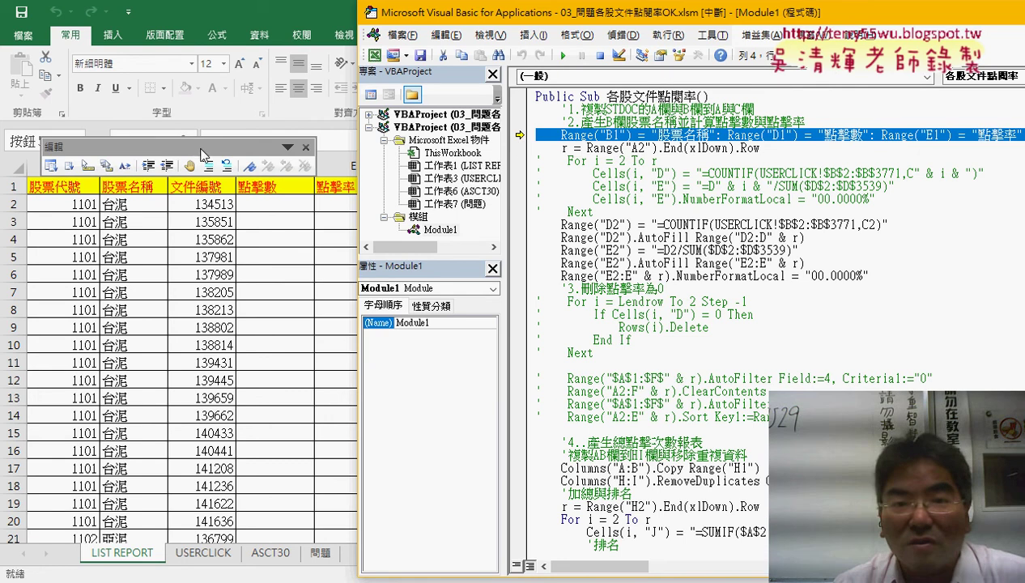
{"action": "left_click_drag", "start_coordinate": [198, 147], "coordinate": [429, 77]}
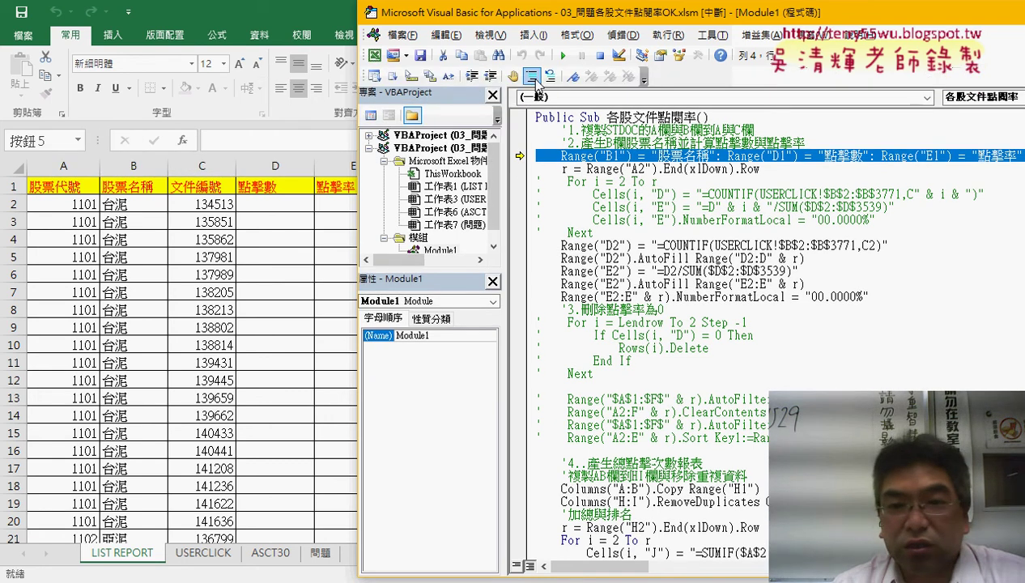
{"action": "left_click", "coordinate": [538, 85]}
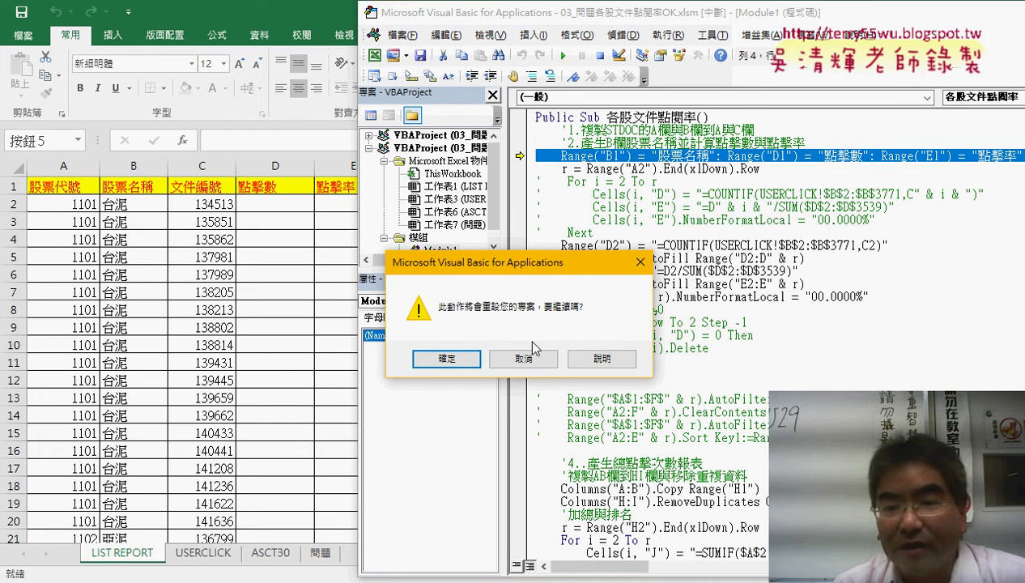
{"action": "left_click", "coordinate": [467, 358]}
Explain the Range("B1") 股票名稱 header and End(xlDown).Row logic, then step to the D2 formula.
{"action": "left_click", "coordinate": [595, 168]}
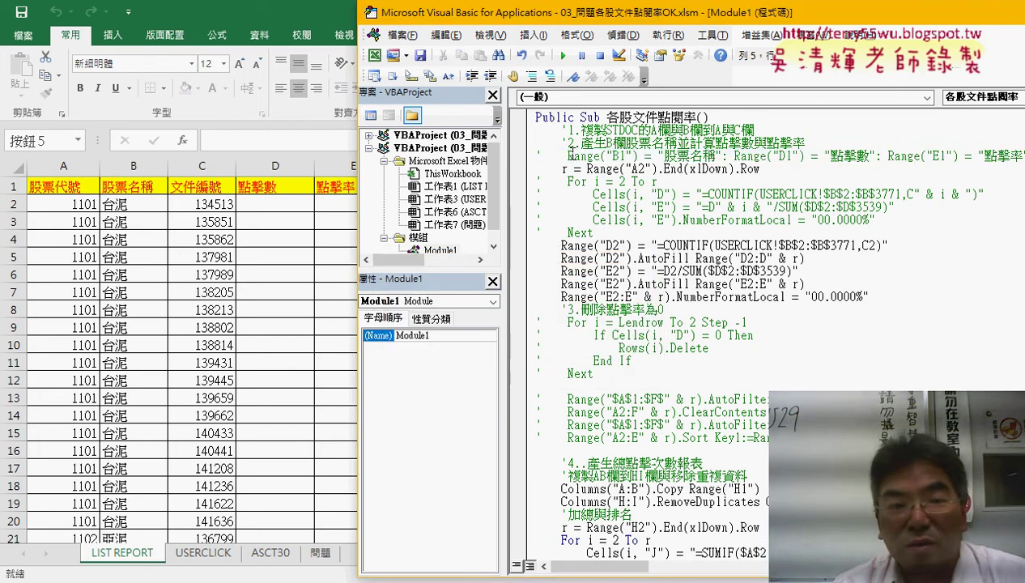
{"action": "left_click_drag", "start_coordinate": [568, 155], "coordinate": [638, 156]}
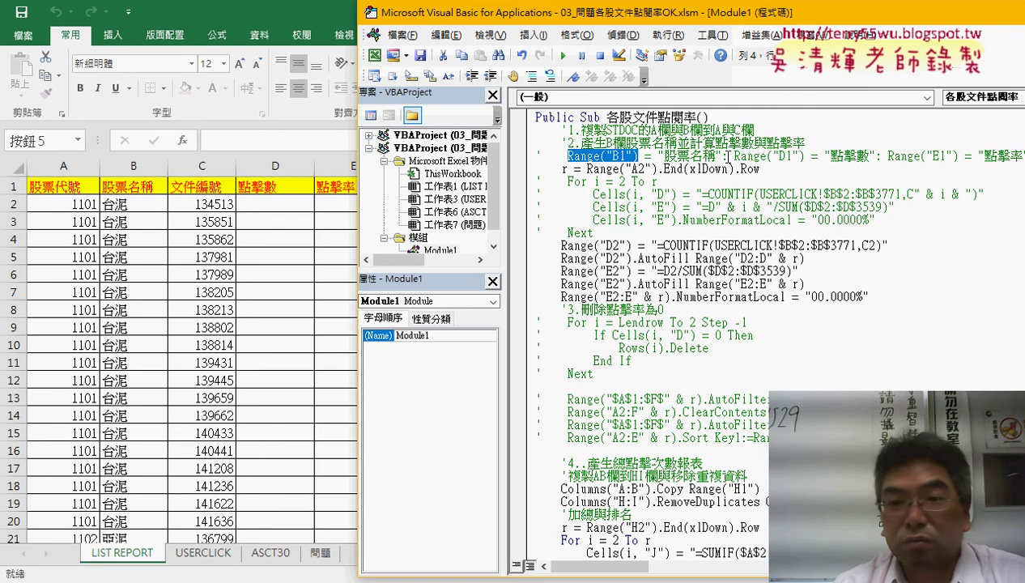
{"action": "left_click_drag", "start_coordinate": [726, 156], "coordinate": [656, 156]}
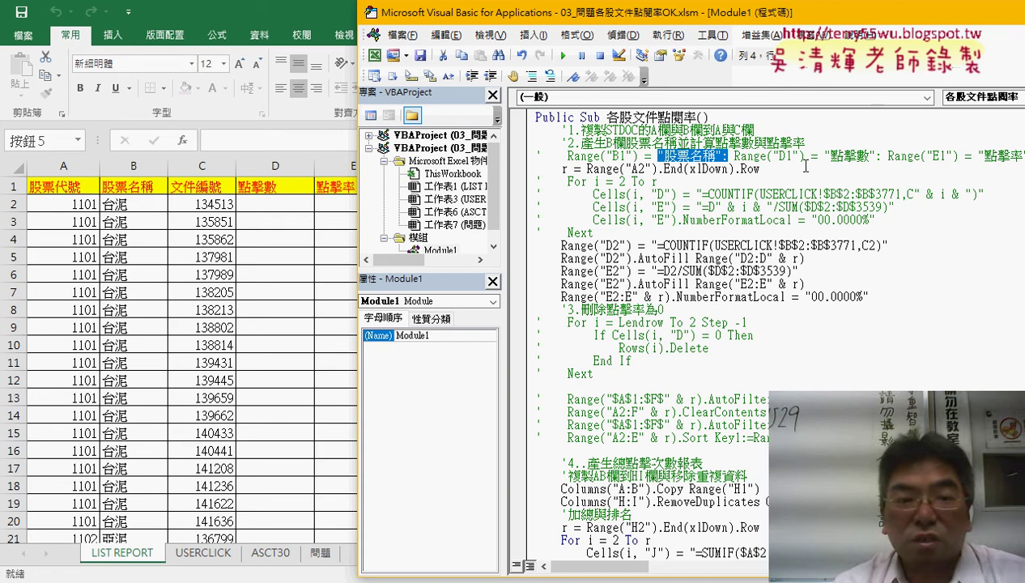
{"action": "left_click", "coordinate": [702, 171]}
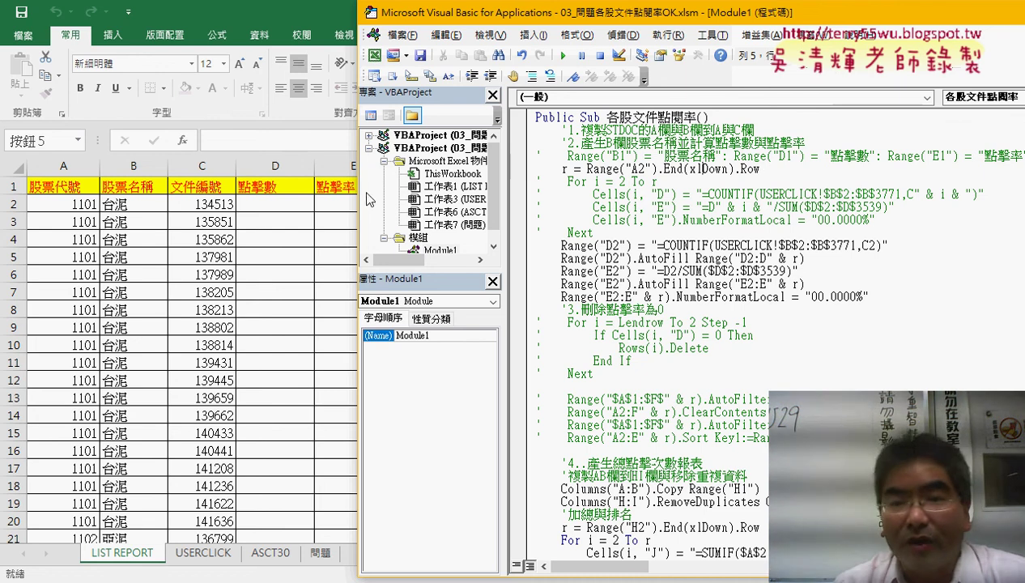
{"action": "mouse_move", "coordinate": [760, 168]}
{"action": "left_mouse_down"}
{"action": "mouse_move", "coordinate": [587, 168]}
{"action": "mouse_move", "coordinate": [759, 169]}
{"action": "left_mouse_up"}
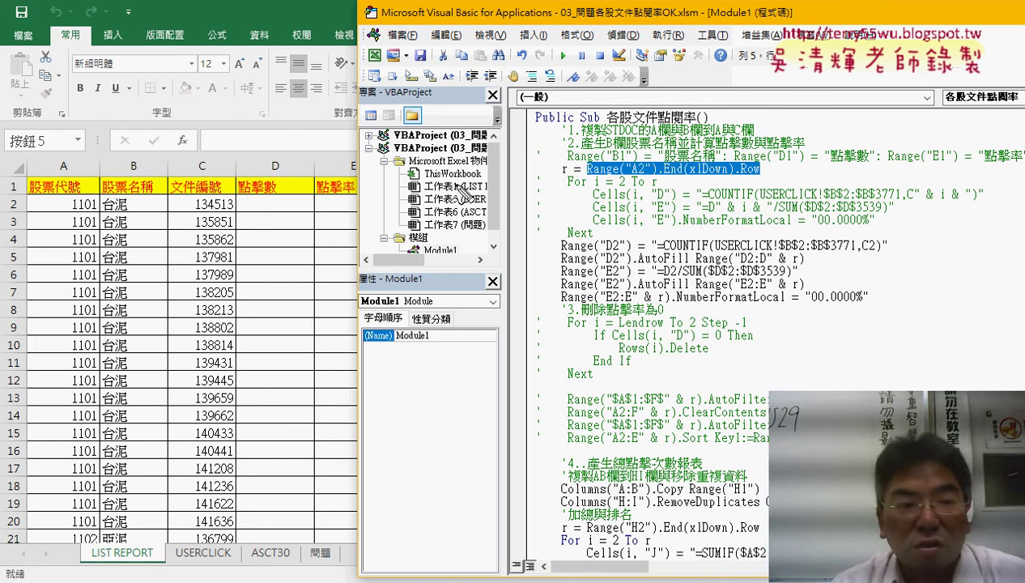
{"action": "mouse_move", "coordinate": [109, 222]}
{"action": "left_mouse_down"}
{"action": "mouse_move", "coordinate": [81, 217]}
{"action": "mouse_move", "coordinate": [99, 306]}
{"action": "left_mouse_up"}
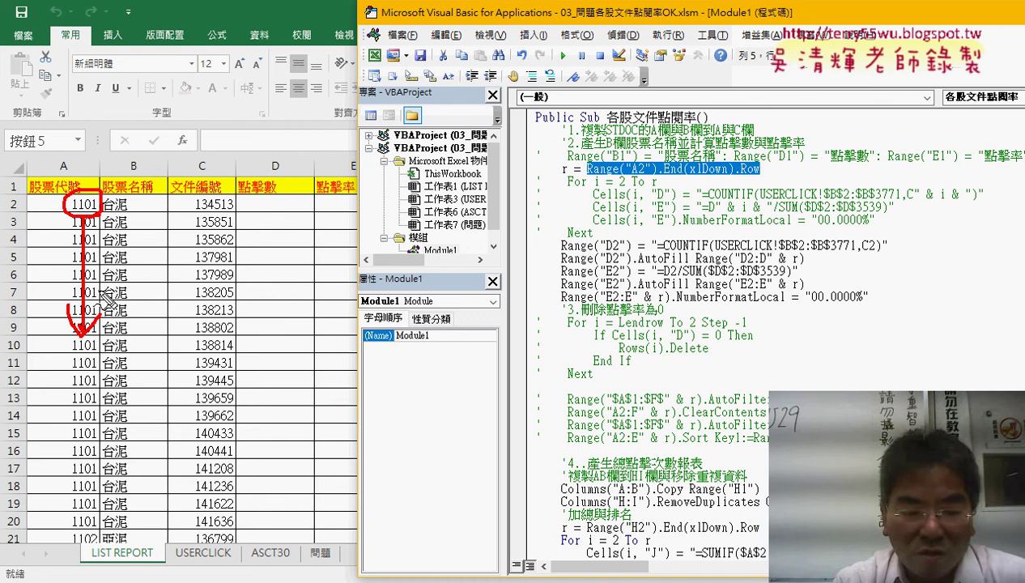
{"action": "key", "text": "Escape"}
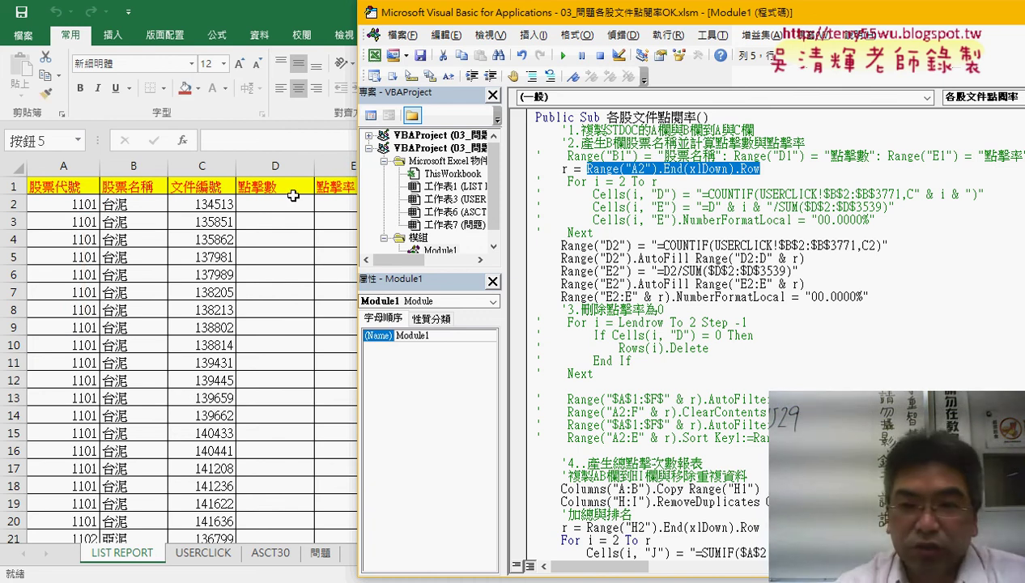
{"action": "key", "text": "F8"}
{"action": "key", "text": "F8"}
{"action": "key", "text": "F8"}
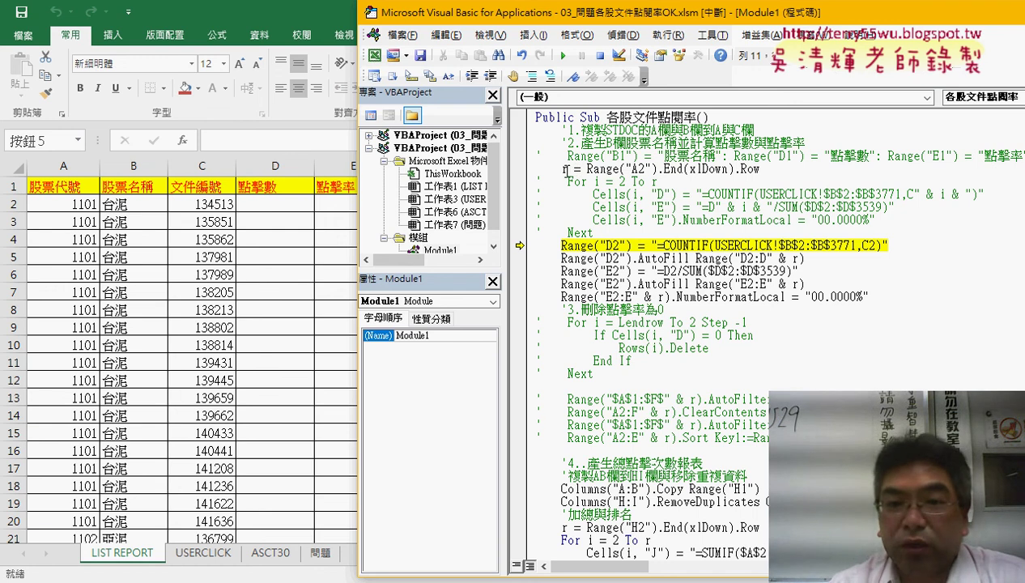
{"action": "mouse_move", "coordinate": [565, 170]}
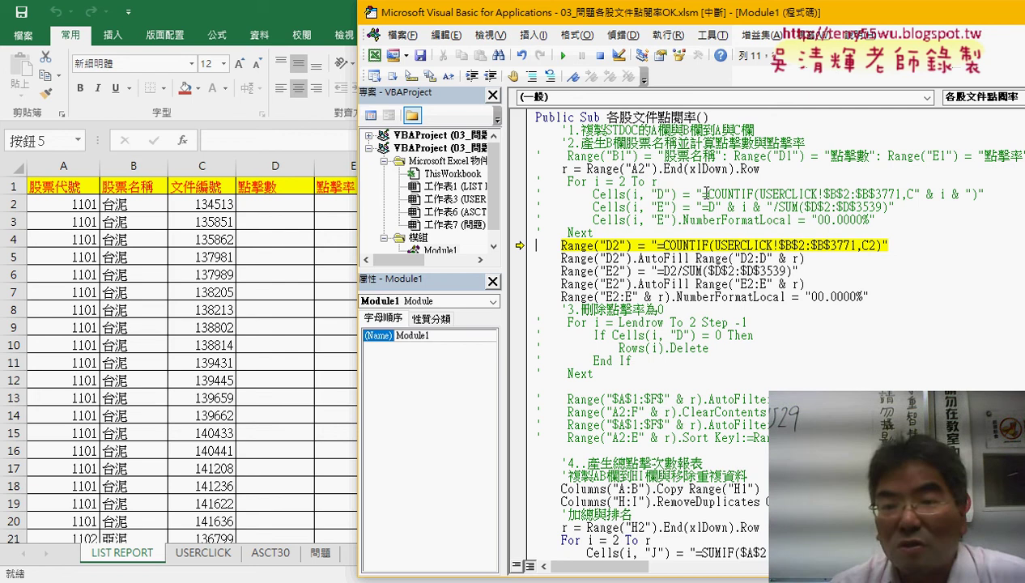
{"action": "left_click_drag", "start_coordinate": [568, 181], "coordinate": [657, 181]}
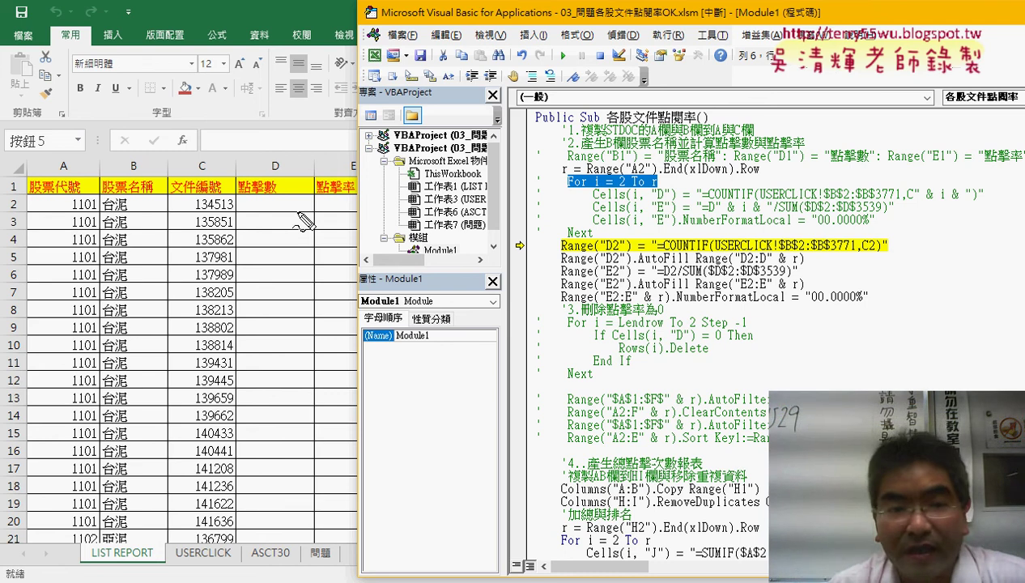
{"action": "left_click_drag", "start_coordinate": [301, 216], "coordinate": [285, 227]}
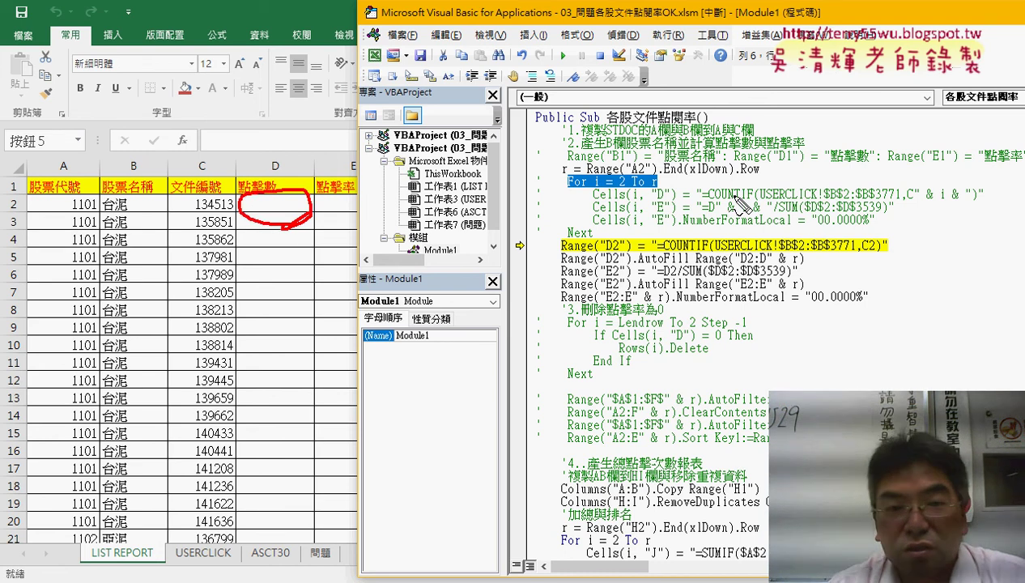
{"action": "mouse_move", "coordinate": [712, 217]}
{"action": "left_mouse_down"}
{"action": "mouse_move", "coordinate": [817, 215]}
{"action": "mouse_move", "coordinate": [277, 203]}
{"action": "left_mouse_up"}
{"action": "left_click_drag", "start_coordinate": [277, 155], "coordinate": [299, 217]}
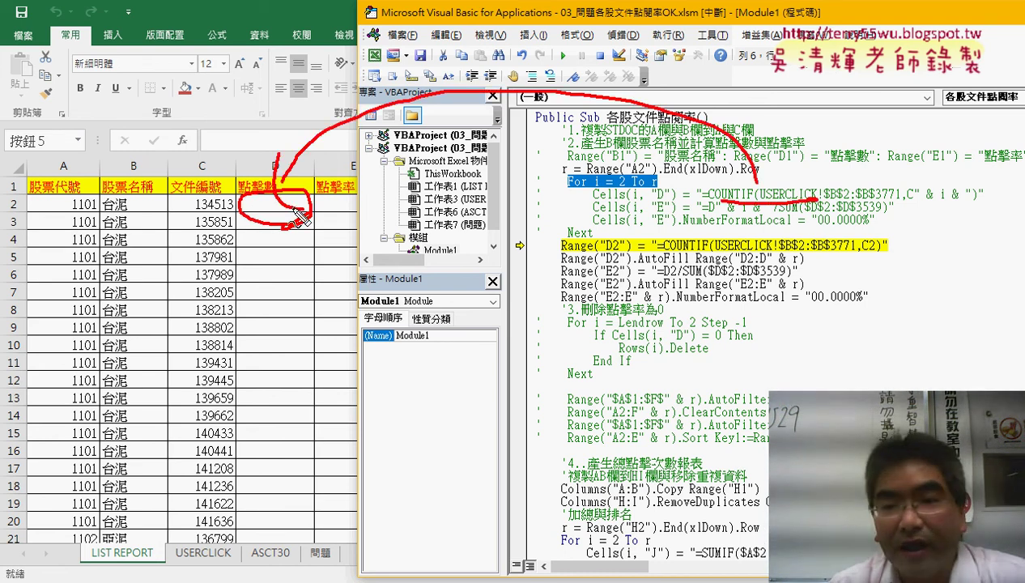
{"action": "left_click_drag", "start_coordinate": [676, 212], "coordinate": [593, 213]}
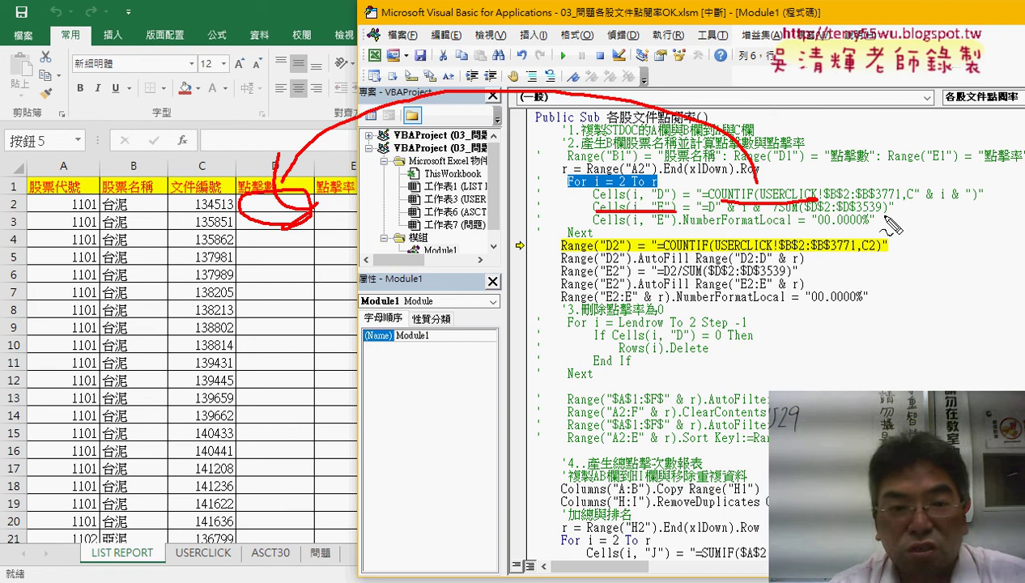
{"action": "mouse_move", "coordinate": [886, 212]}
{"action": "left_mouse_down"}
{"action": "mouse_move", "coordinate": [355, 195]}
{"action": "mouse_move", "coordinate": [343, 217]}
{"action": "mouse_move", "coordinate": [354, 230]}
{"action": "left_mouse_up"}
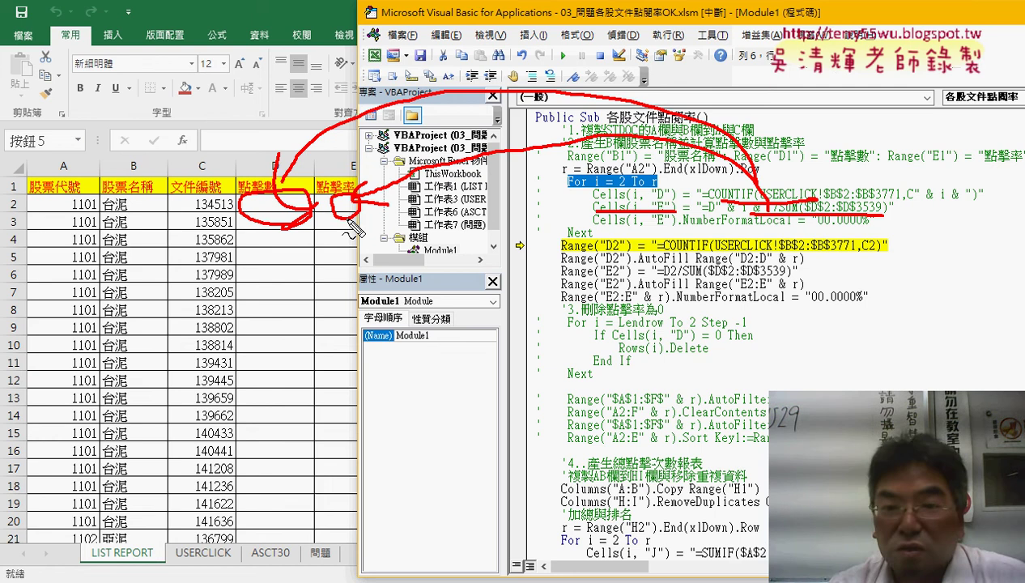
{"action": "mouse_move", "coordinate": [571, 241]}
{"action": "left_mouse_down"}
{"action": "mouse_move", "coordinate": [443, 202]}
{"action": "mouse_move", "coordinate": [522, 285]}
{"action": "mouse_move", "coordinate": [490, 311]}
{"action": "left_mouse_up"}
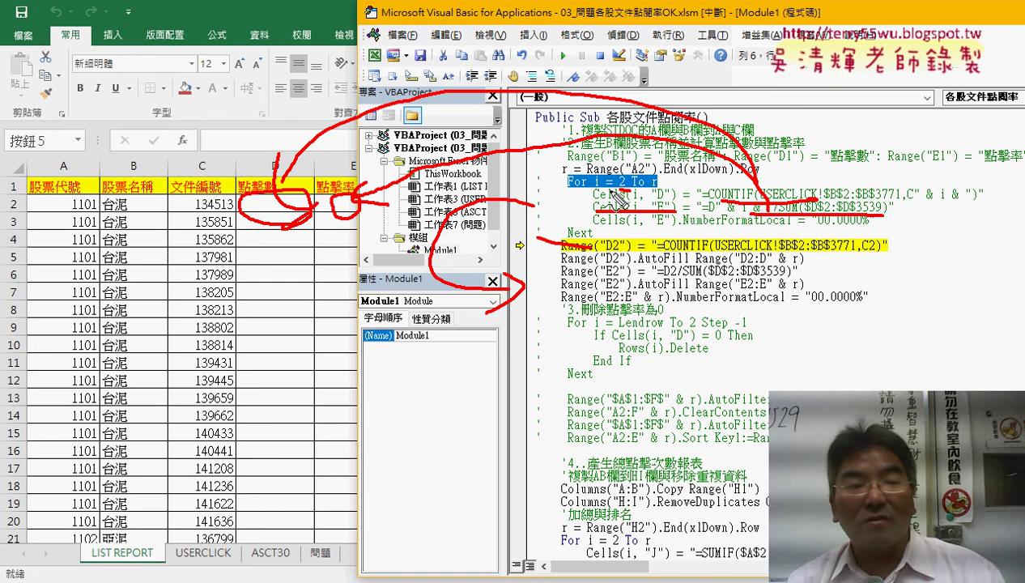
{"action": "left_click_drag", "start_coordinate": [17, 196], "coordinate": [16, 199]}
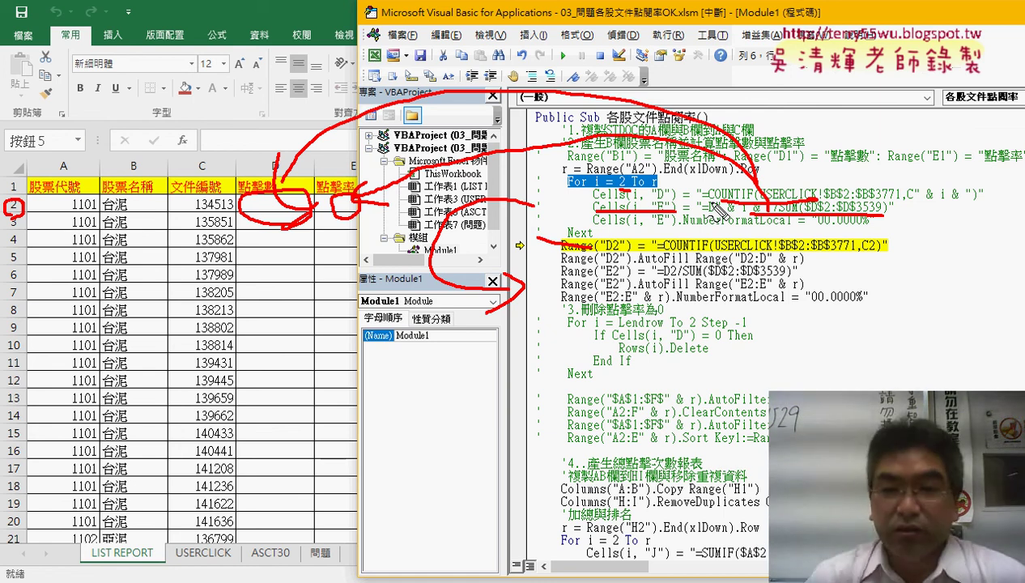
{"action": "key", "text": "Escape"}
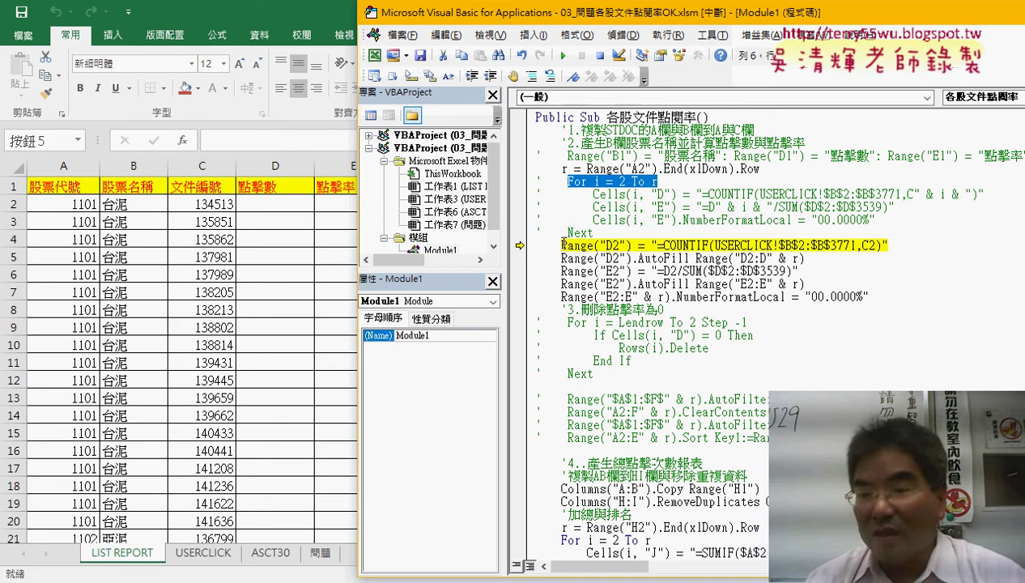
Add a blank line after the AutoFill statement and step the D2 COUNTIF line with F8.
{"action": "left_click", "coordinate": [806, 256]}
{"action": "key", "text": "Return"}
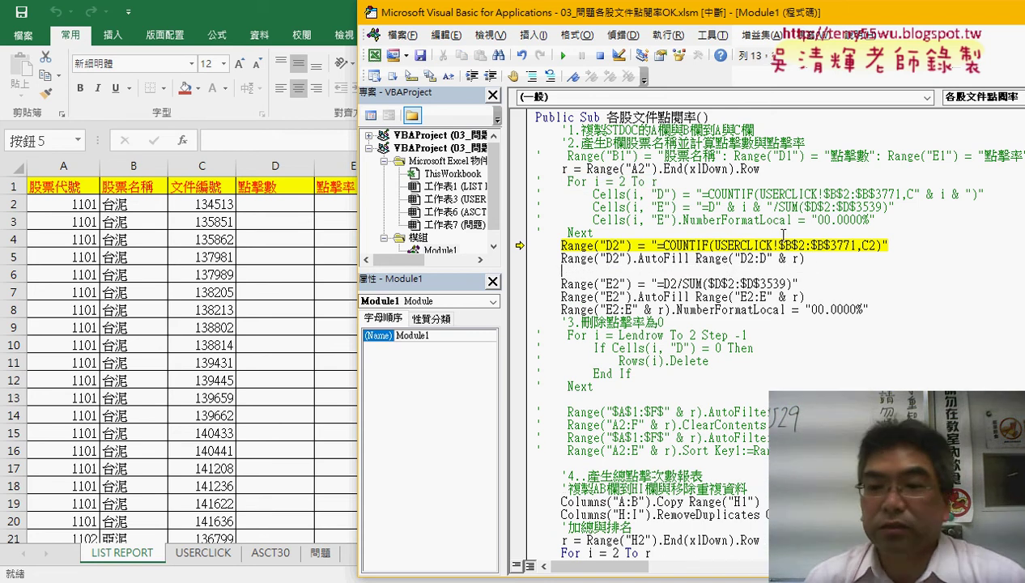
{"action": "left_click", "coordinate": [888, 245]}
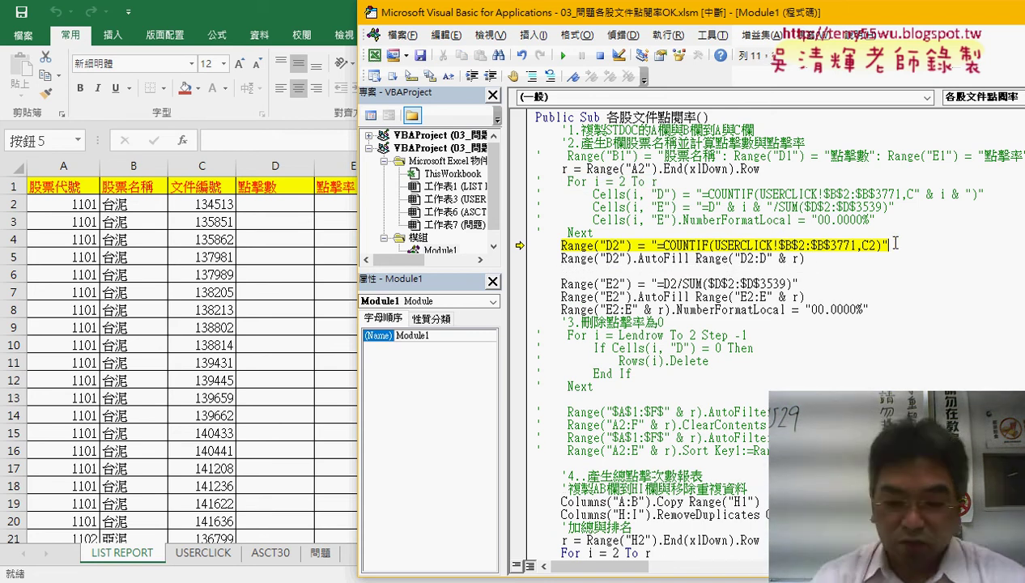
{"action": "left_click_drag", "start_coordinate": [890, 246], "coordinate": [561, 246]}
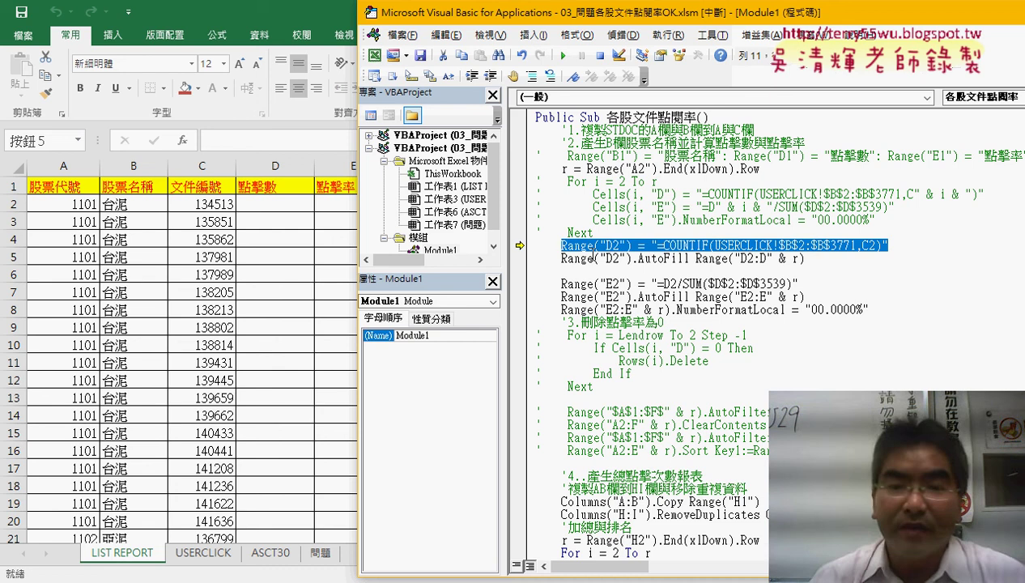
{"action": "key", "text": "F8"}
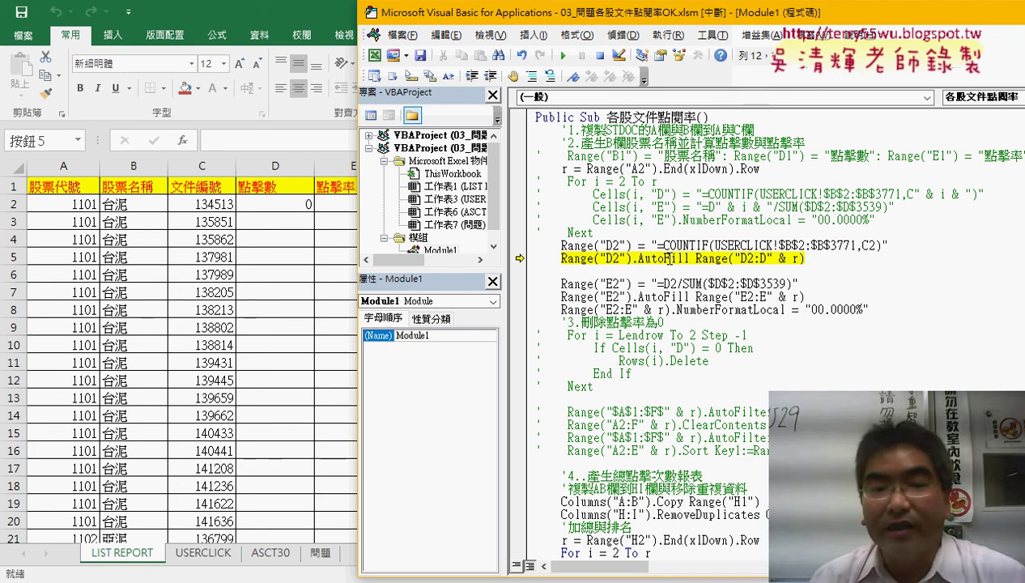
Fill the COUNTIF formula from D2 down column D and go back to the VBA editor.
{"action": "left_click", "coordinate": [311, 208]}
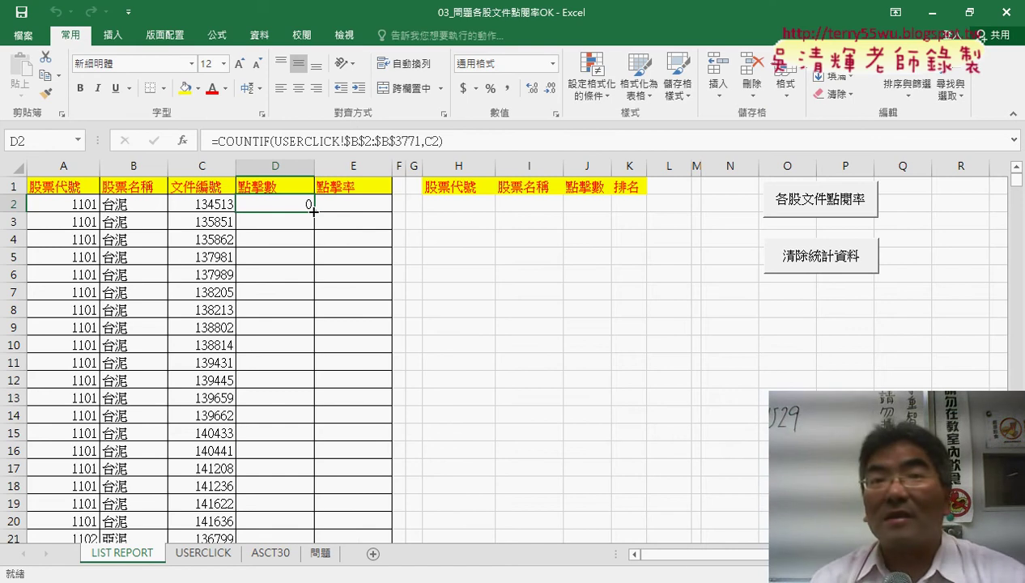
{"action": "double_click", "coordinate": [312, 211]}
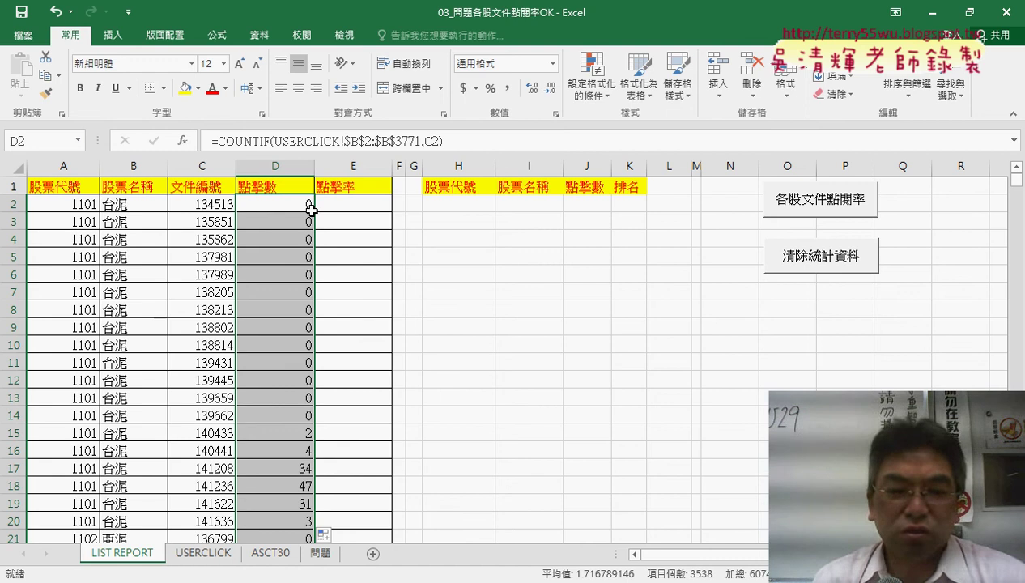
{"action": "left_click", "coordinate": [389, 581]}
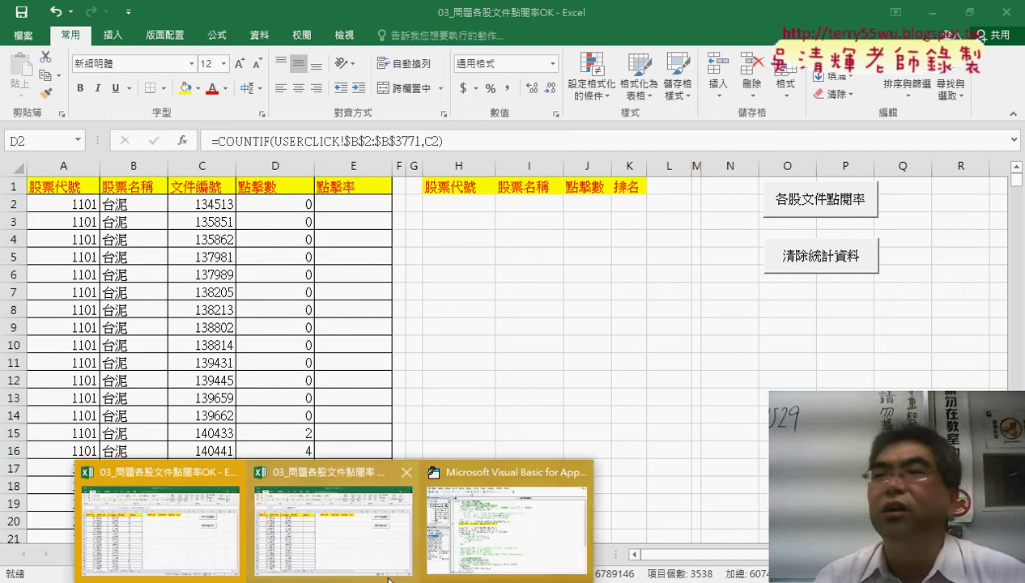
{"action": "left_click", "coordinate": [506, 518]}
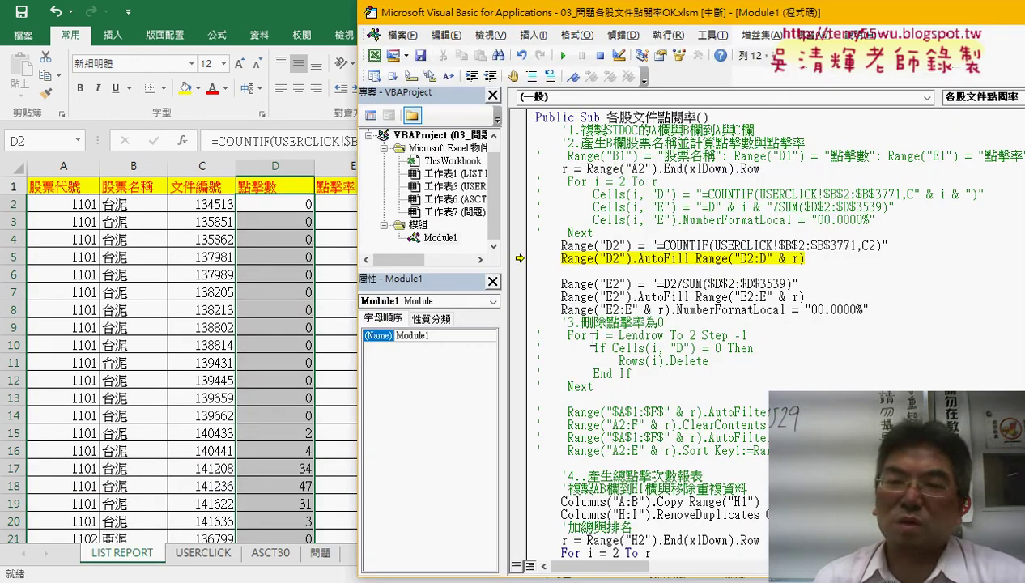
Review the For…Next loop's COUNTIF, click-rate and percentage-format statements.
{"action": "left_click_drag", "start_coordinate": [617, 233], "coordinate": [525, 189]}
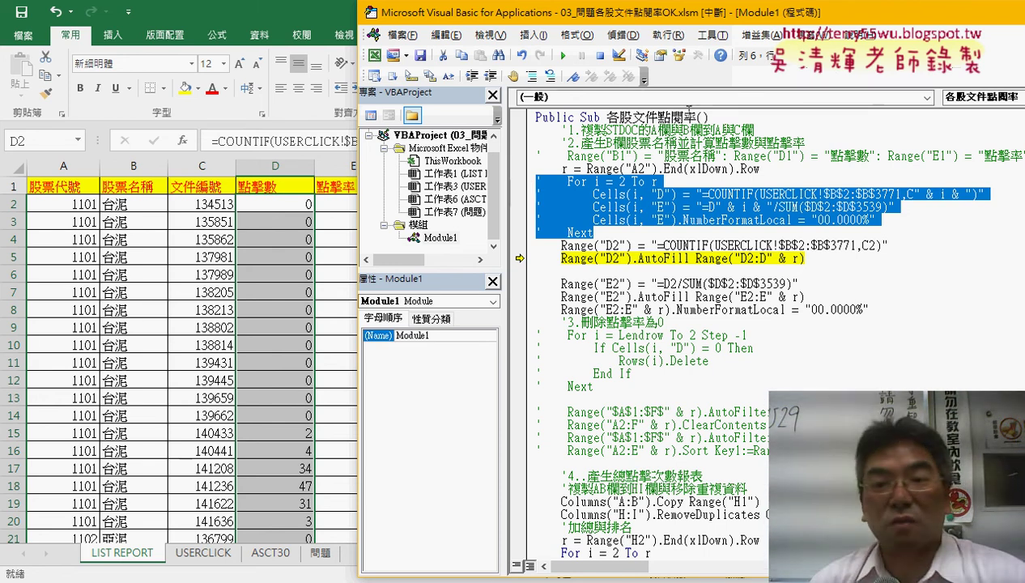
{"action": "left_click", "coordinate": [604, 232]}
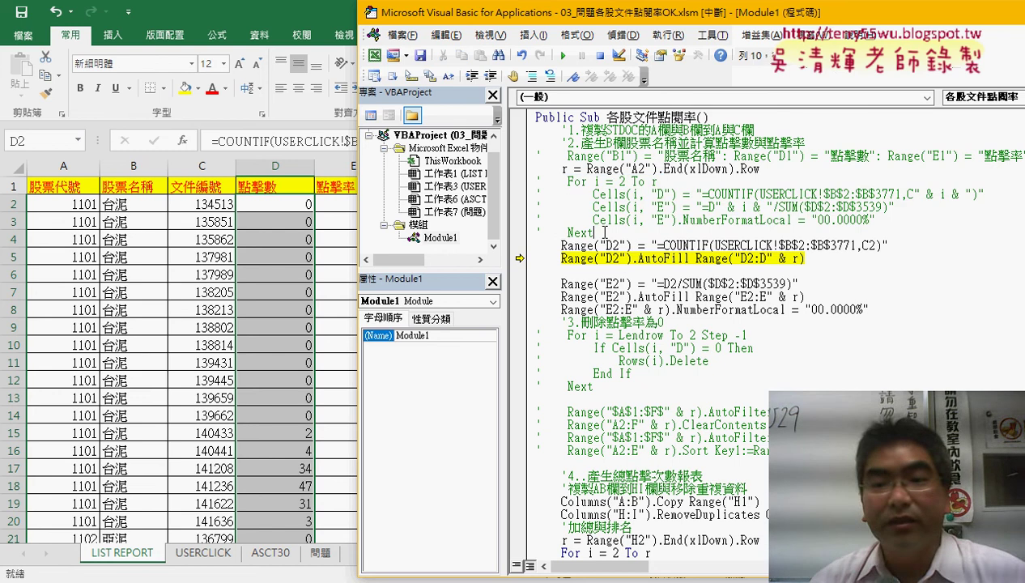
{"action": "left_click", "coordinate": [571, 182]}
{"action": "left_click_drag", "start_coordinate": [702, 194], "coordinate": [977, 194]}
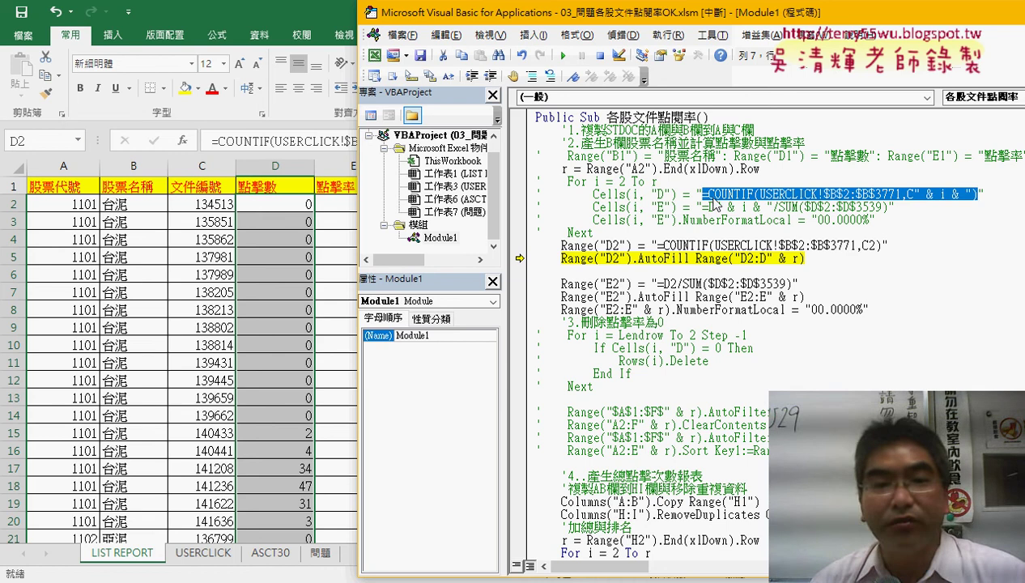
{"action": "left_click_drag", "start_coordinate": [703, 207], "coordinate": [891, 207]}
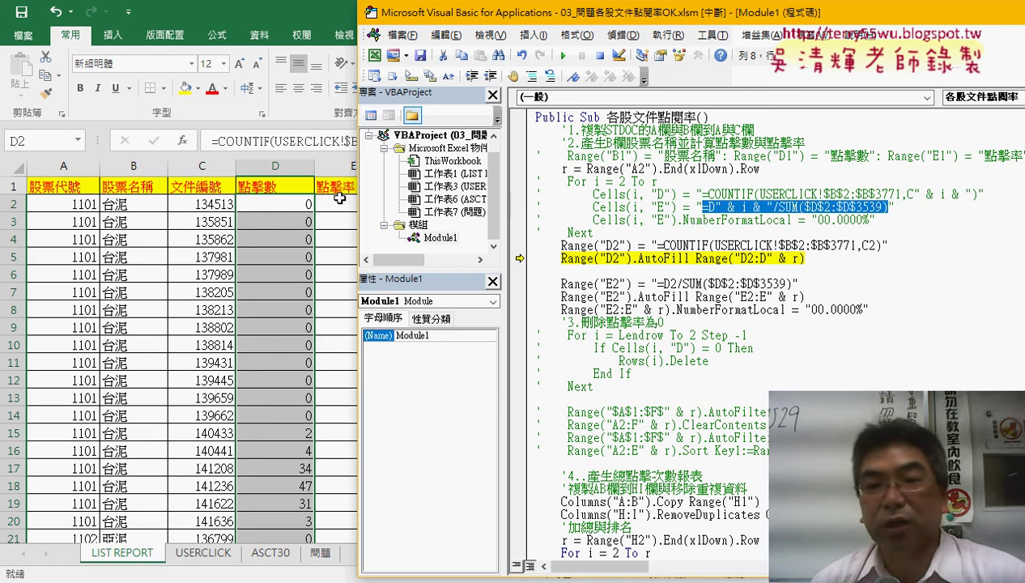
{"action": "left_click_drag", "start_coordinate": [685, 220], "coordinate": [876, 220]}
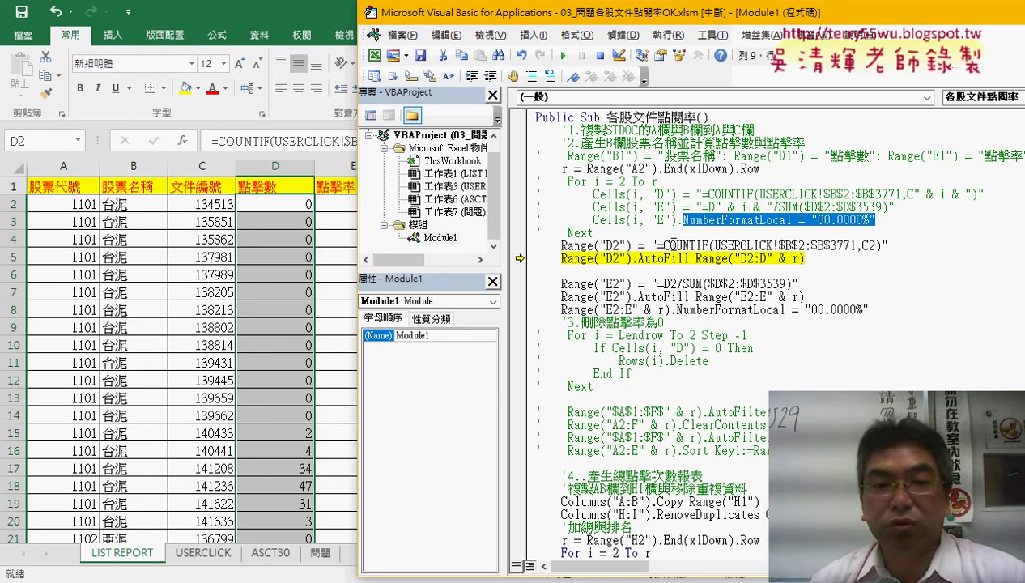
{"action": "left_click", "coordinate": [551, 257]}
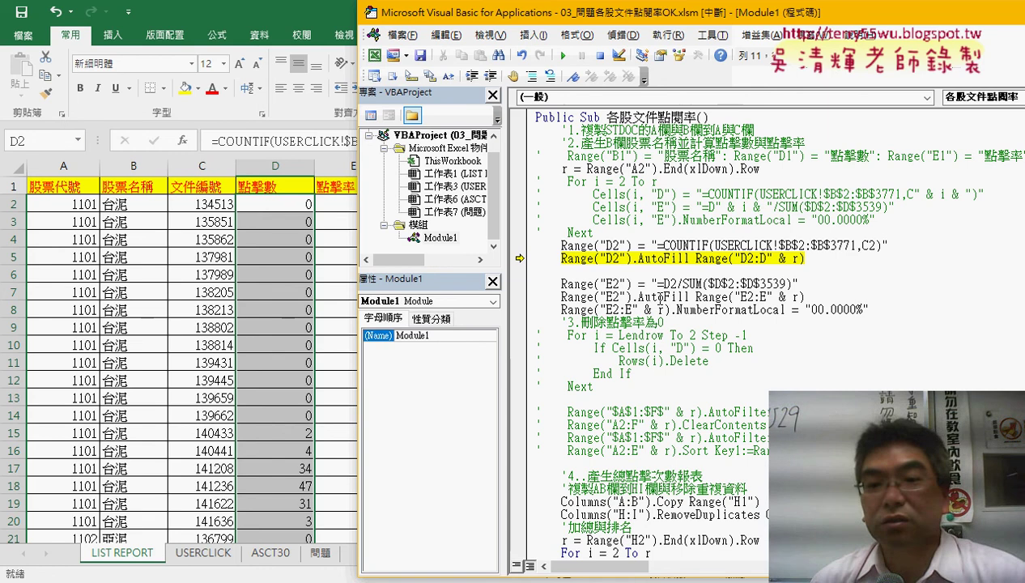
Select the '.AutoFill Range("D2:D" & r)' part of the Range("D2") line.
{"action": "left_click", "coordinate": [690, 259]}
{"action": "mouse_move", "coordinate": [690, 259]}
{"action": "left_mouse_down"}
{"action": "mouse_move", "coordinate": [639, 261]}
{"action": "mouse_move", "coordinate": [807, 259]}
{"action": "left_mouse_up"}
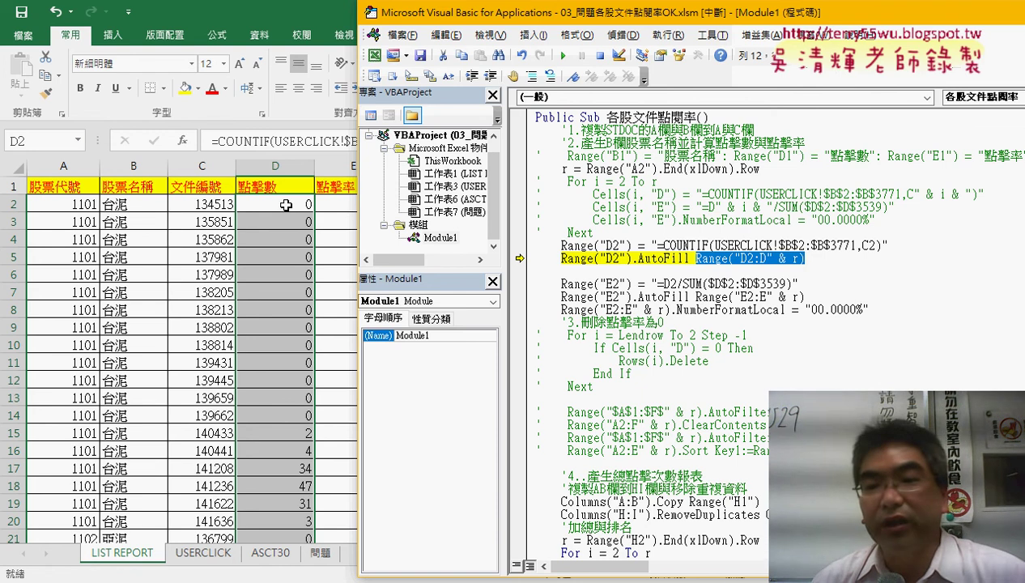
{"action": "left_click", "coordinate": [802, 259]}
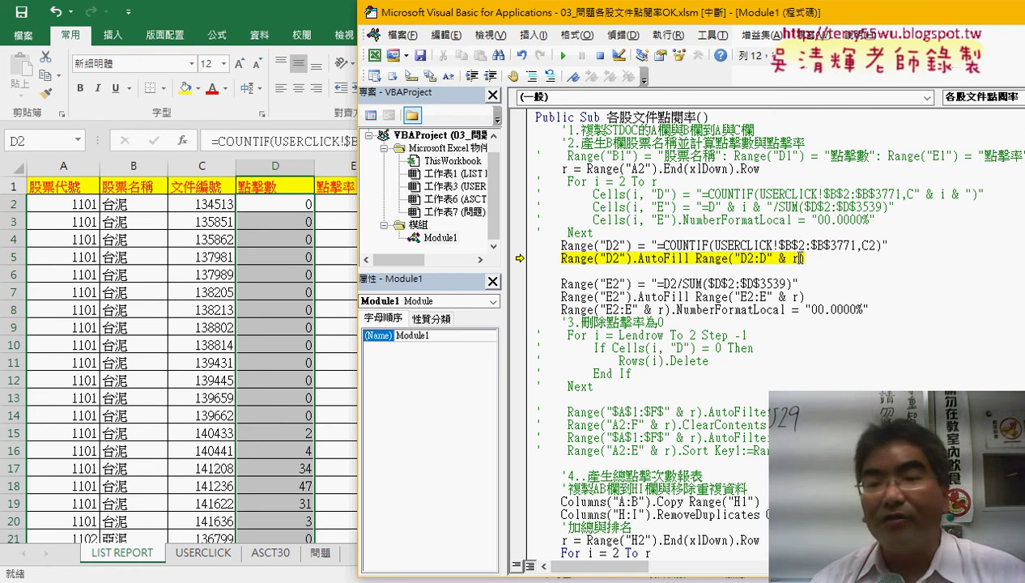
{"action": "left_click_drag", "start_coordinate": [802, 259], "coordinate": [528, 258]}
{"action": "left_click", "coordinate": [696, 259]}
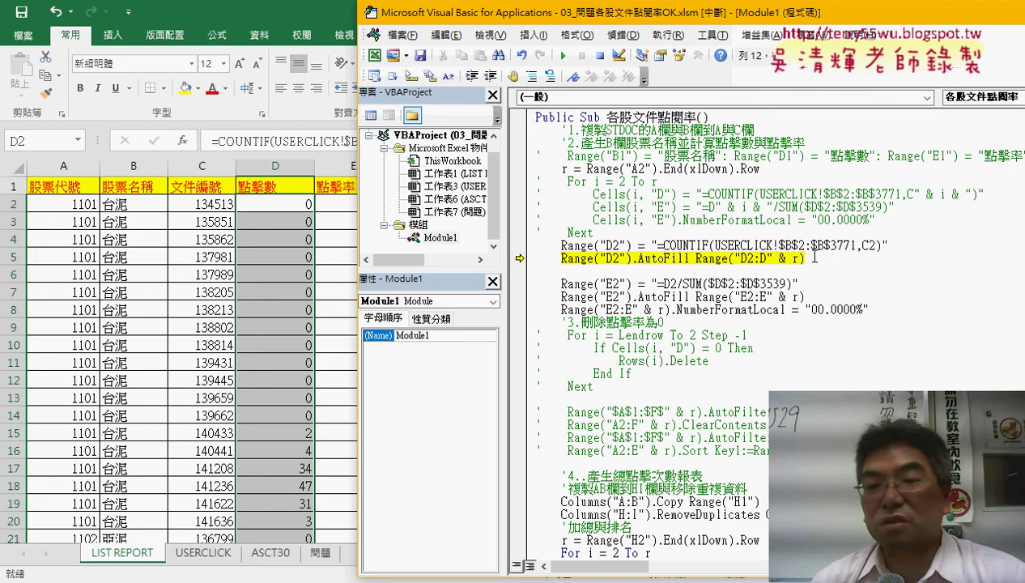
{"action": "left_click_drag", "start_coordinate": [882, 246], "coordinate": [664, 246]}
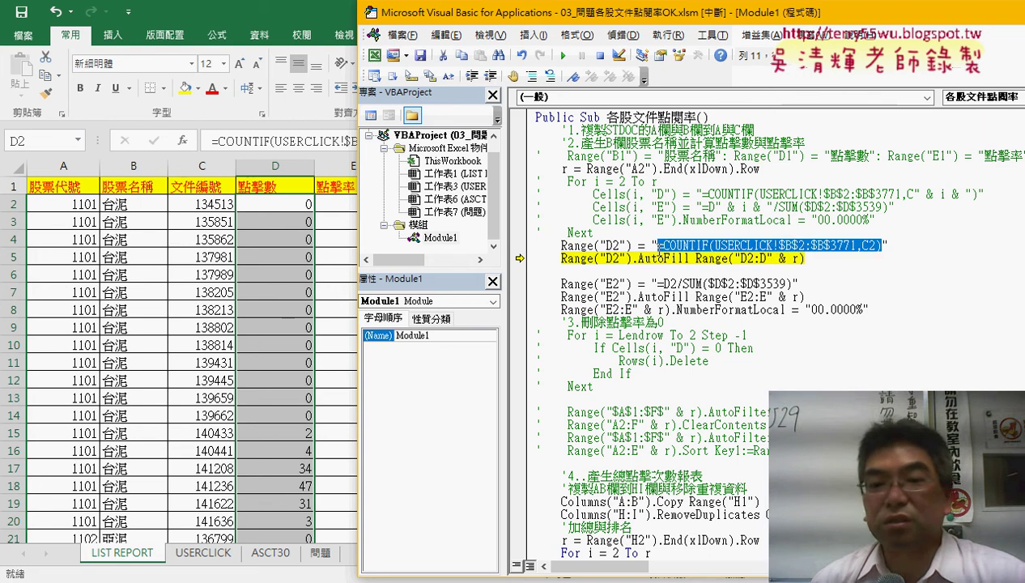
{"action": "left_click_drag", "start_coordinate": [803, 258], "coordinate": [632, 259]}
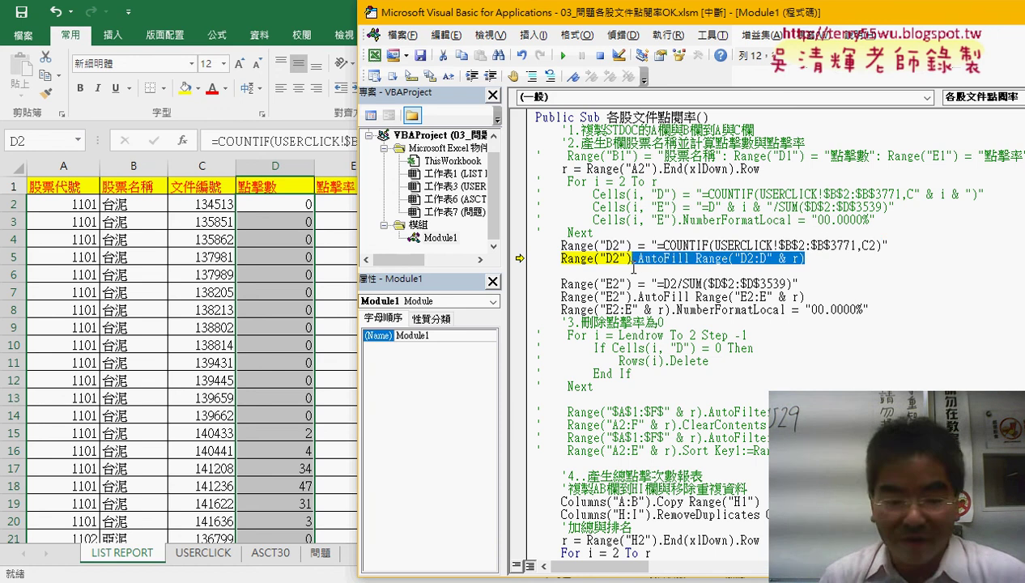
Rewrite the D2 fill as .AutoFill Range("D2:D" & r), completing AutoFill with IntelliSense.
{"action": "type", "text": "."}
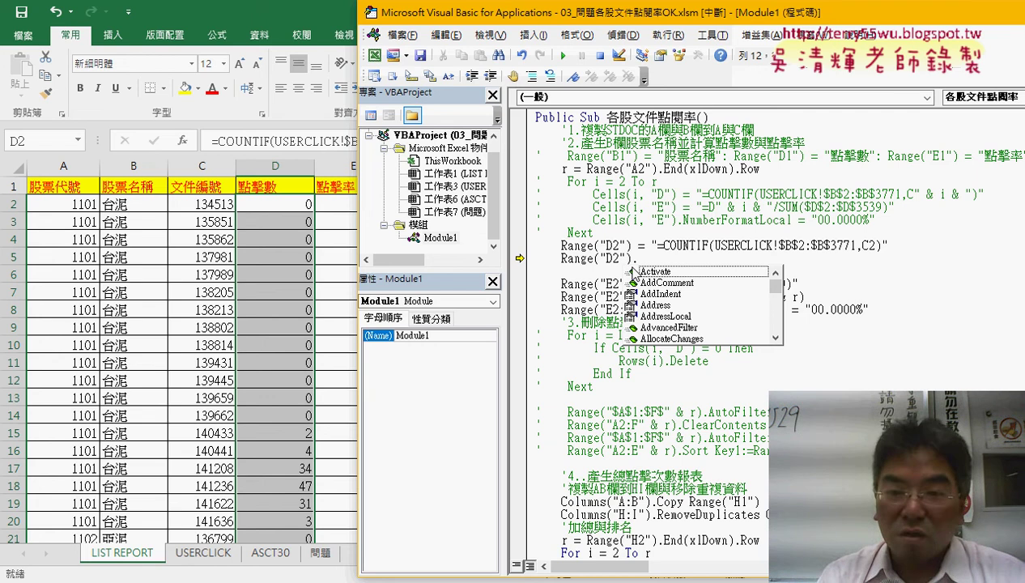
{"action": "type", "text": "a"}
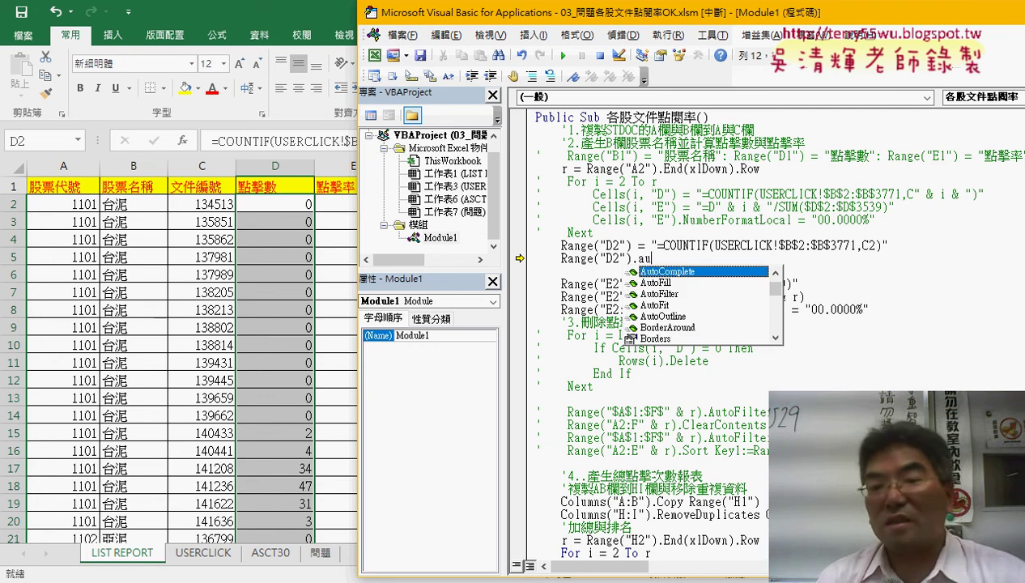
{"action": "type", "text": "u"}
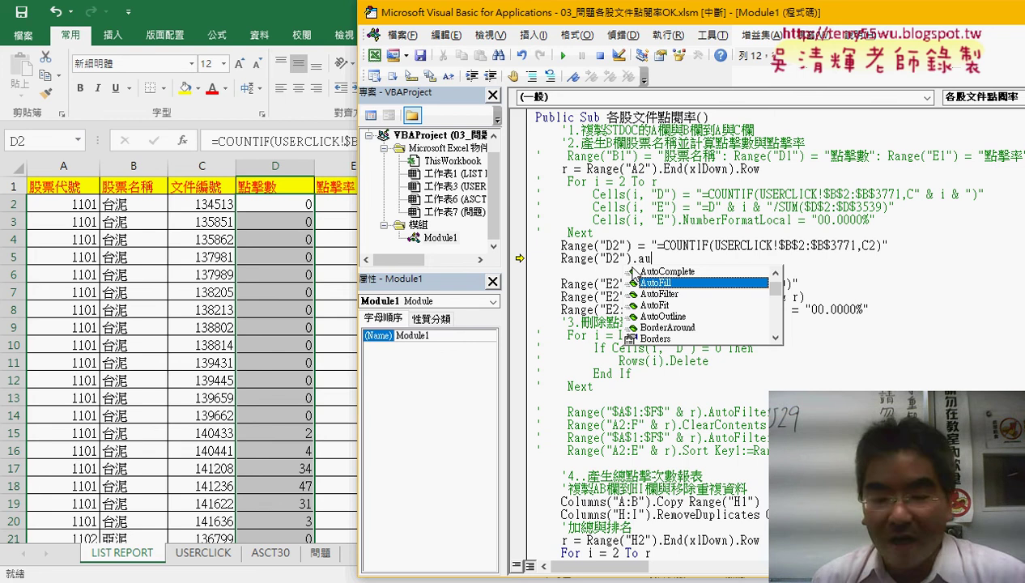
{"action": "key", "text": "Tab"}
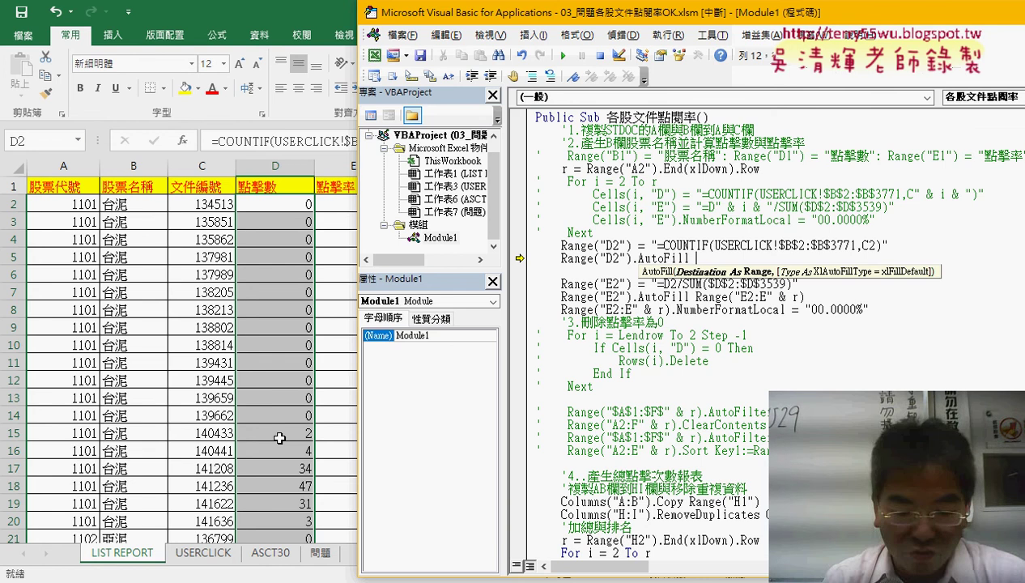
{"action": "type", "text": "ran"}
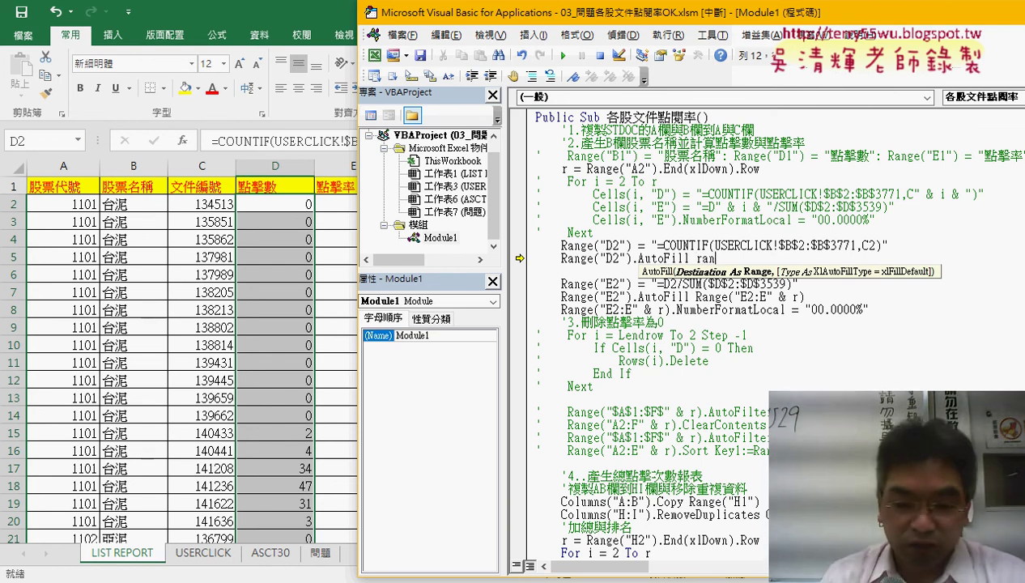
{"action": "type", "text": "ge("}
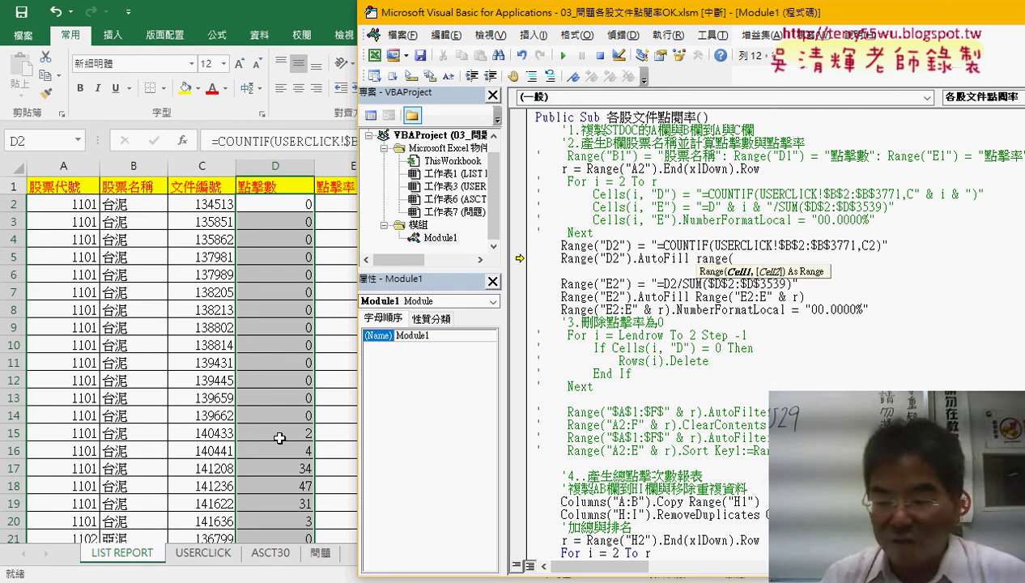
{"action": "type", "text": "\"D2:D"}
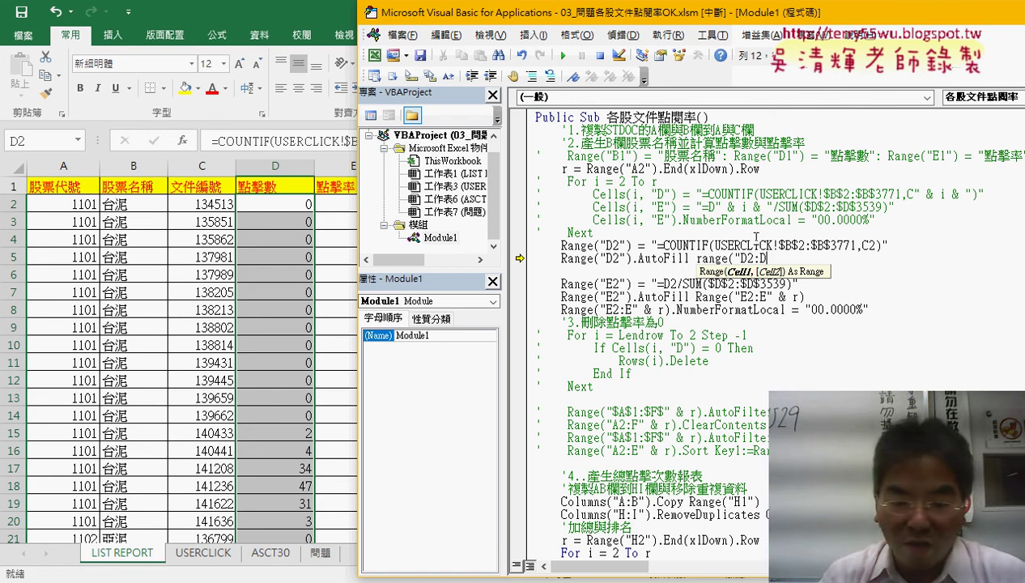
{"action": "type", "text": "\" "}
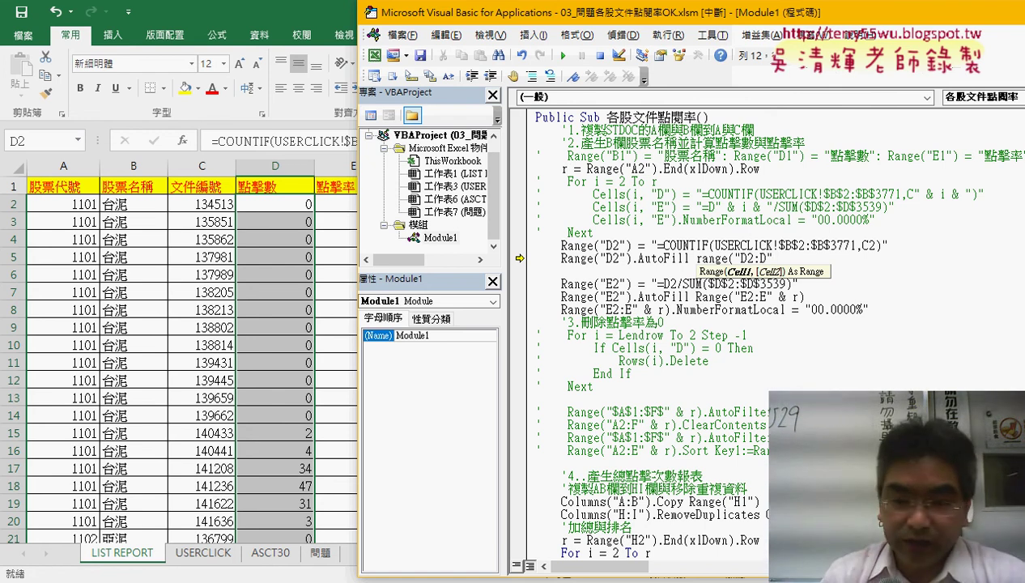
{"action": "type", "text": "& r"}
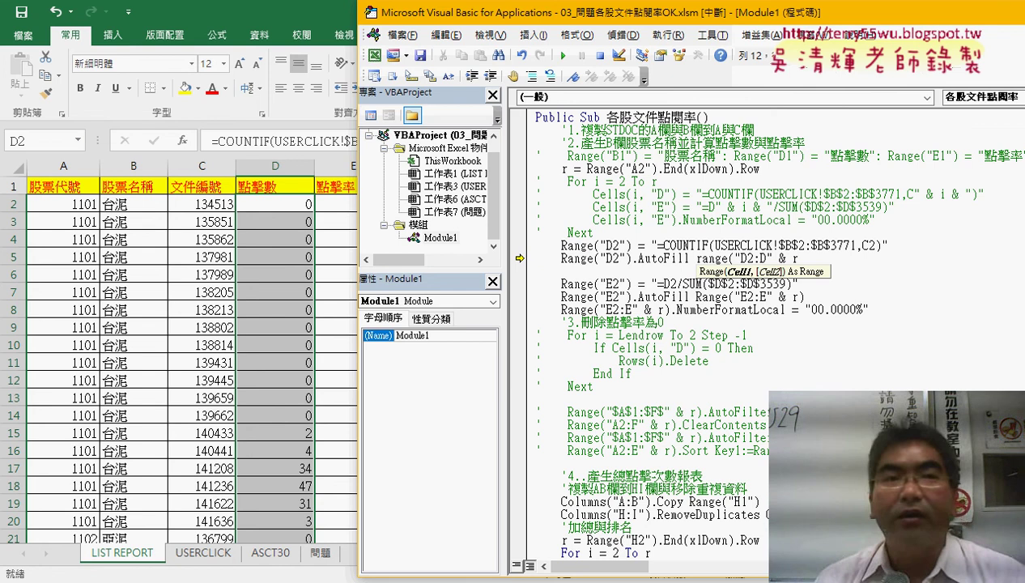
{"action": "type", "text": ")"}
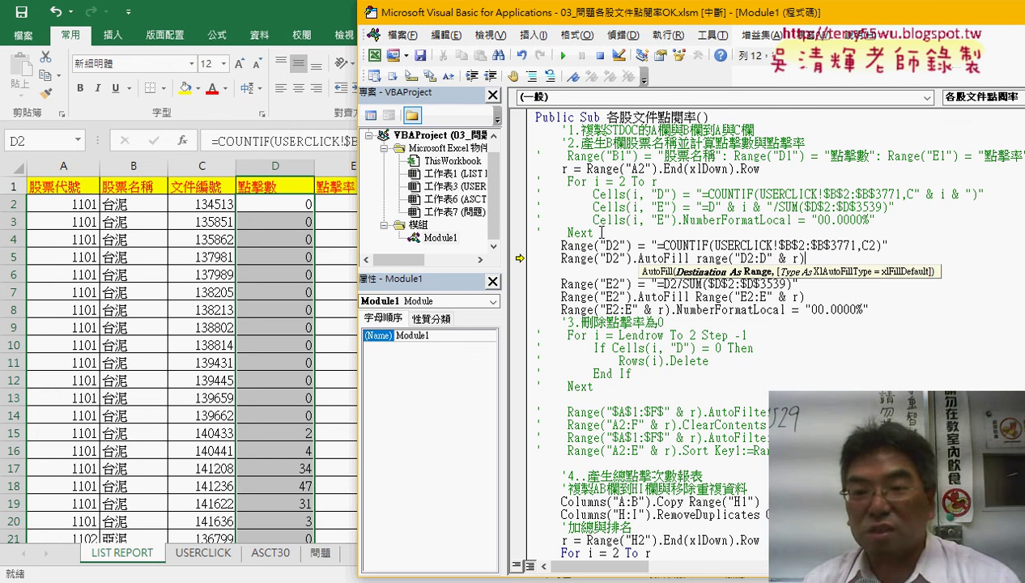
{"action": "left_click", "coordinate": [677, 195]}
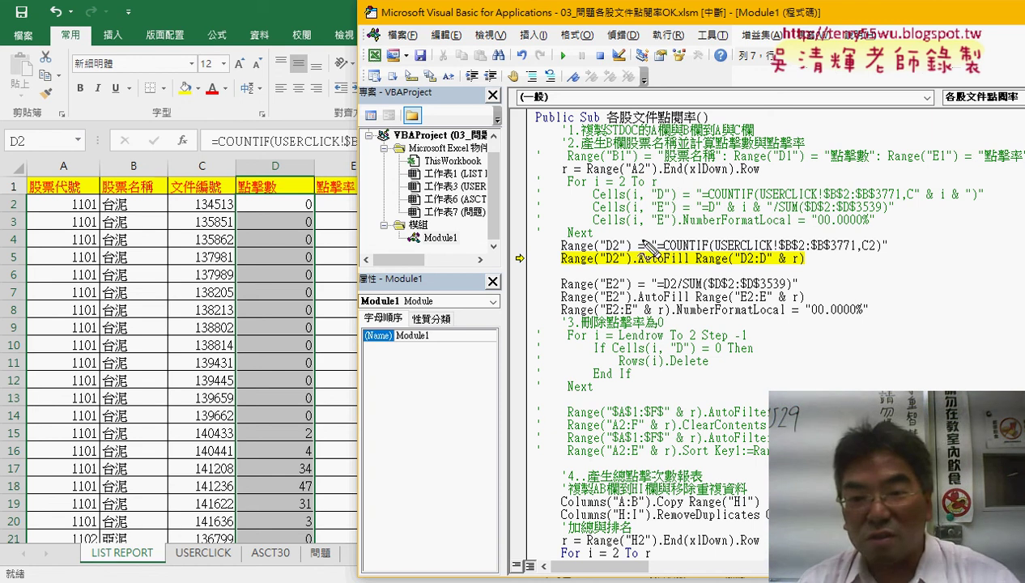
Annotate how the loop's D and E cells map to the AutoFill and E2 lines, then resume the macro.
{"action": "left_click_drag", "start_coordinate": [595, 197], "coordinate": [665, 196]}
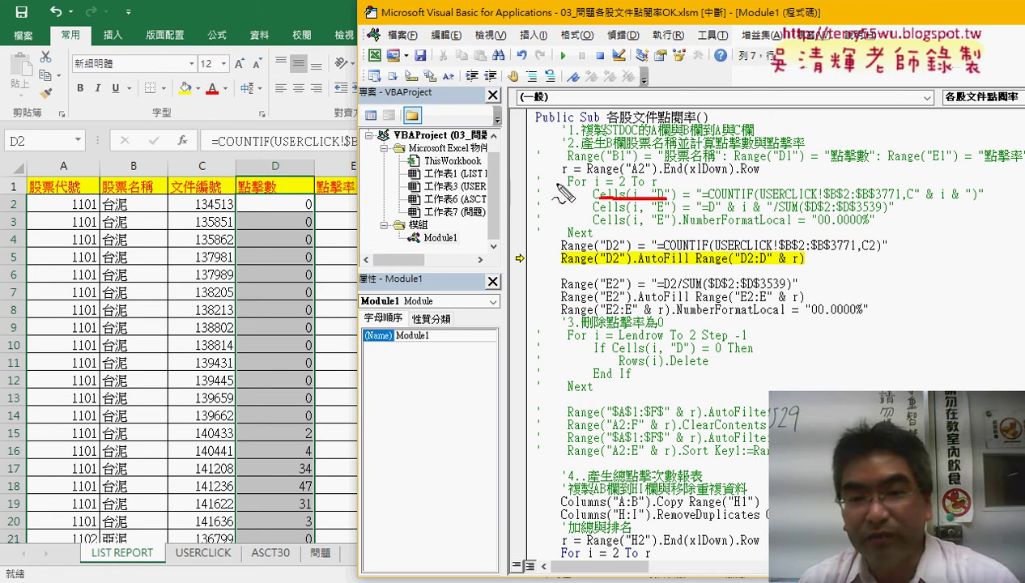
{"action": "mouse_move", "coordinate": [547, 188]}
{"action": "left_mouse_down"}
{"action": "mouse_move", "coordinate": [507, 219]}
{"action": "mouse_move", "coordinate": [550, 260]}
{"action": "mouse_move", "coordinate": [550, 250]}
{"action": "left_mouse_up"}
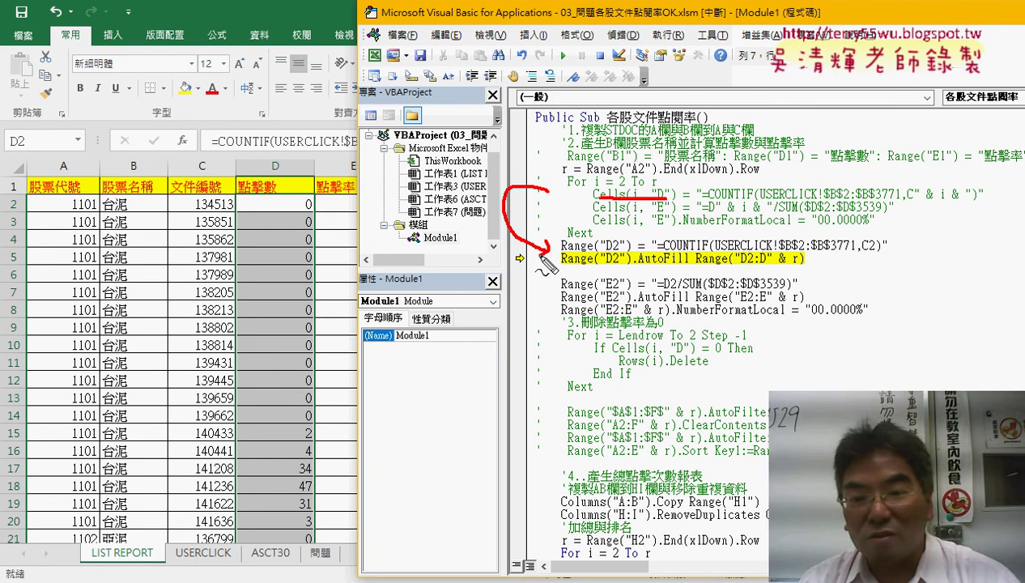
{"action": "left_click_drag", "start_coordinate": [595, 215], "coordinate": [677, 214]}
{"action": "mouse_move", "coordinate": [547, 199]}
{"action": "left_mouse_down"}
{"action": "mouse_move", "coordinate": [484, 247]}
{"action": "mouse_move", "coordinate": [558, 287]}
{"action": "left_mouse_up"}
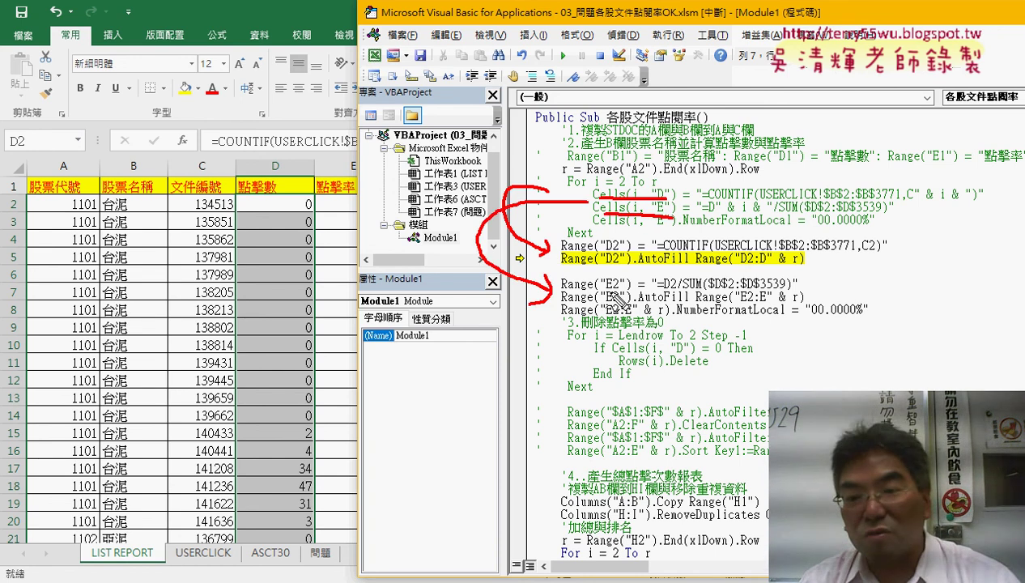
{"action": "left_click_drag", "start_coordinate": [657, 289], "coordinate": [777, 289]}
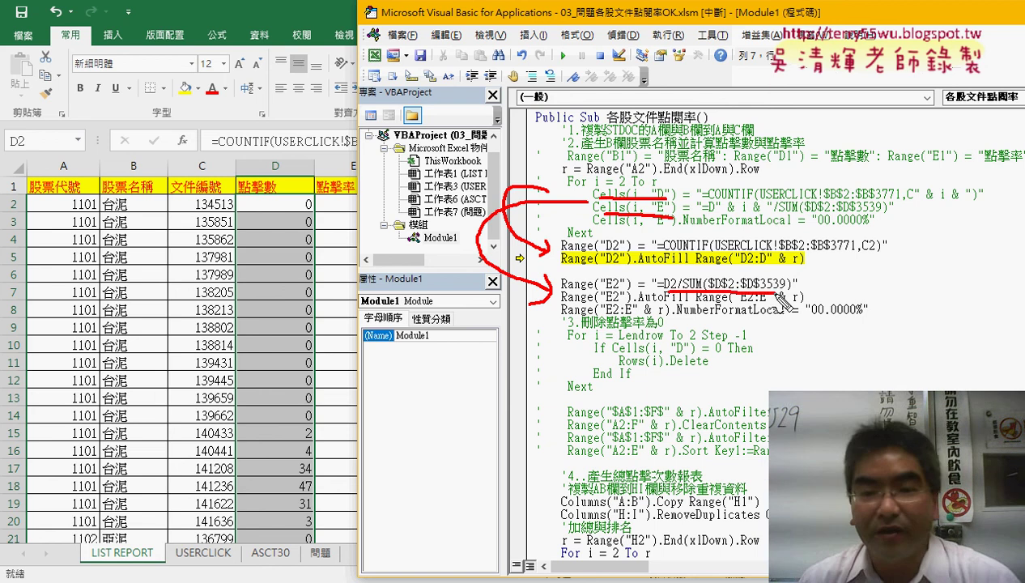
{"action": "left_click_drag", "start_coordinate": [357, 213], "coordinate": [387, 207]}
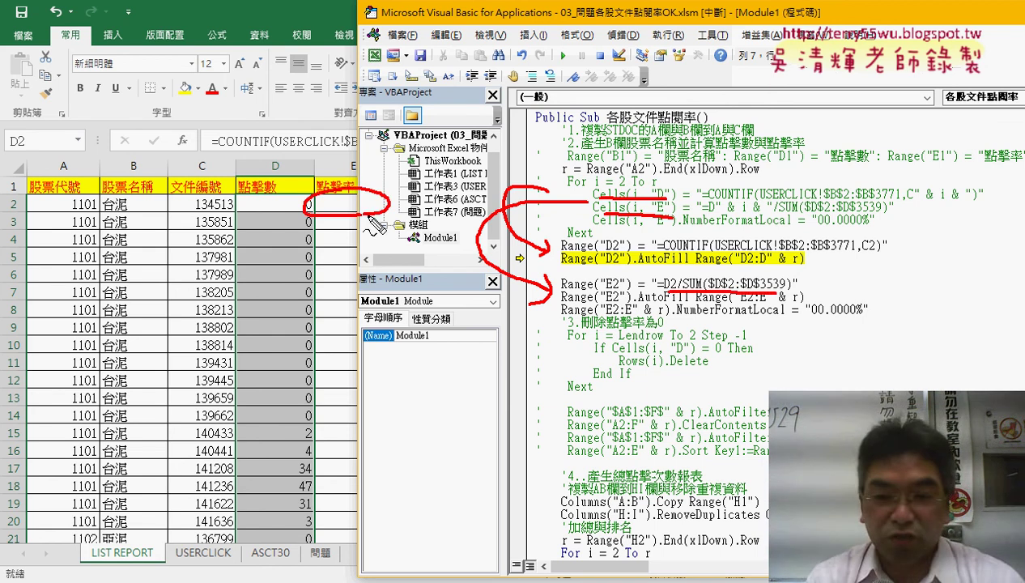
{"action": "key", "text": "Escape"}
{"action": "key", "text": "F5"}
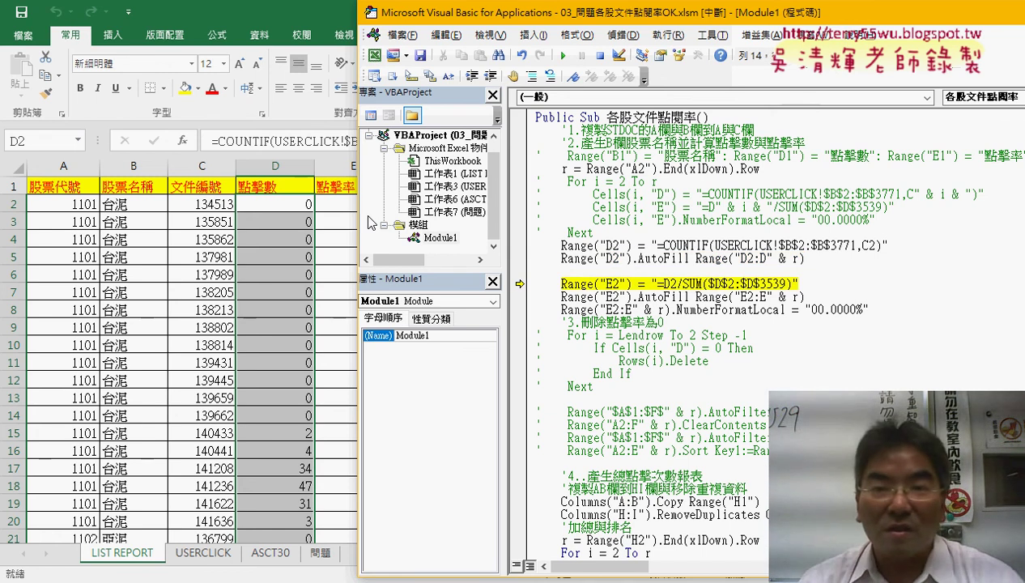
Step the E2 =D2/SUM($D$2:$D$3539) formula, check it, then run its AutoFill and 00.0000% format.
{"action": "key", "text": "F8"}
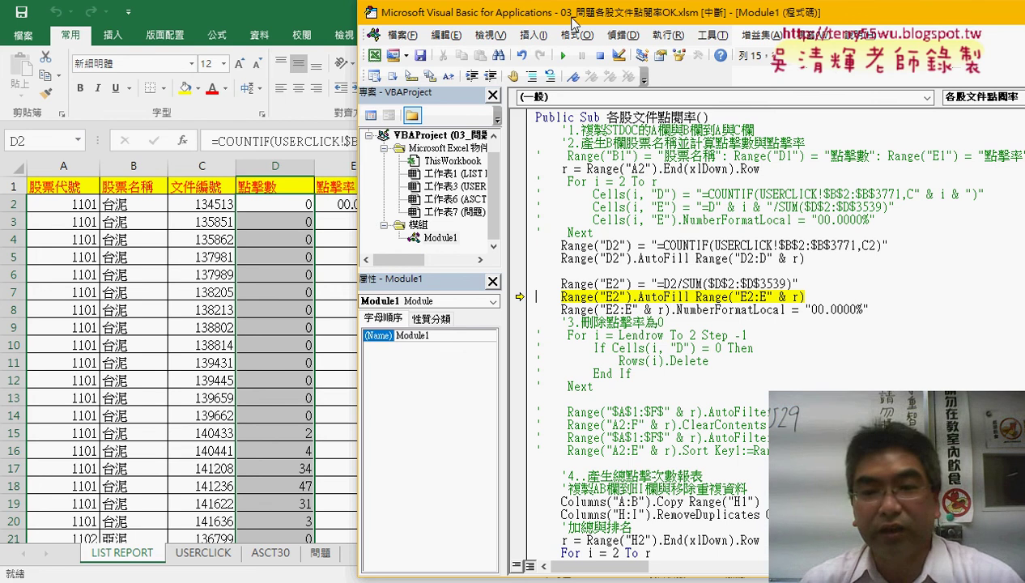
{"action": "left_click_drag", "start_coordinate": [564, 18], "coordinate": [706, 26]}
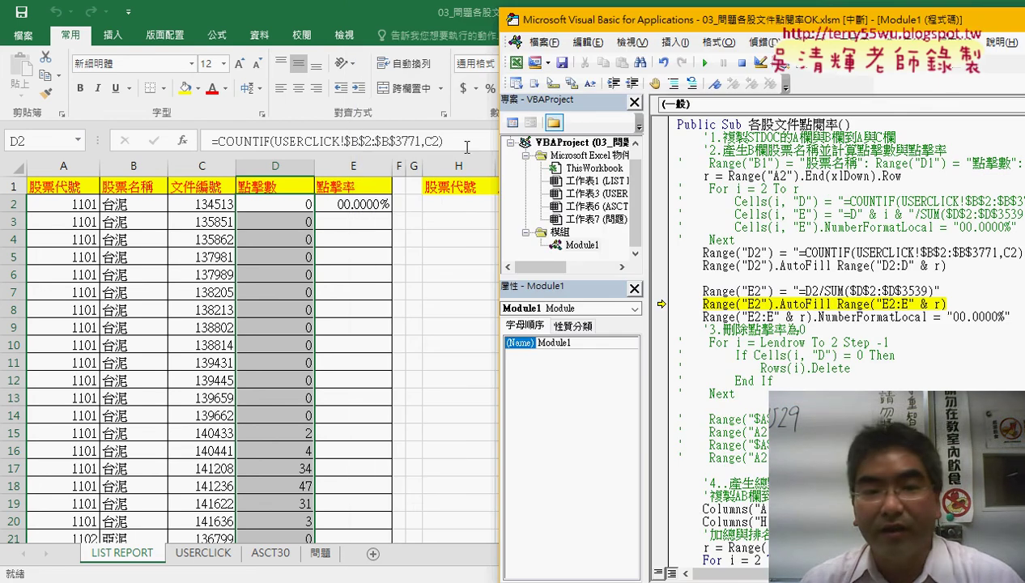
{"action": "left_click", "coordinate": [363, 204]}
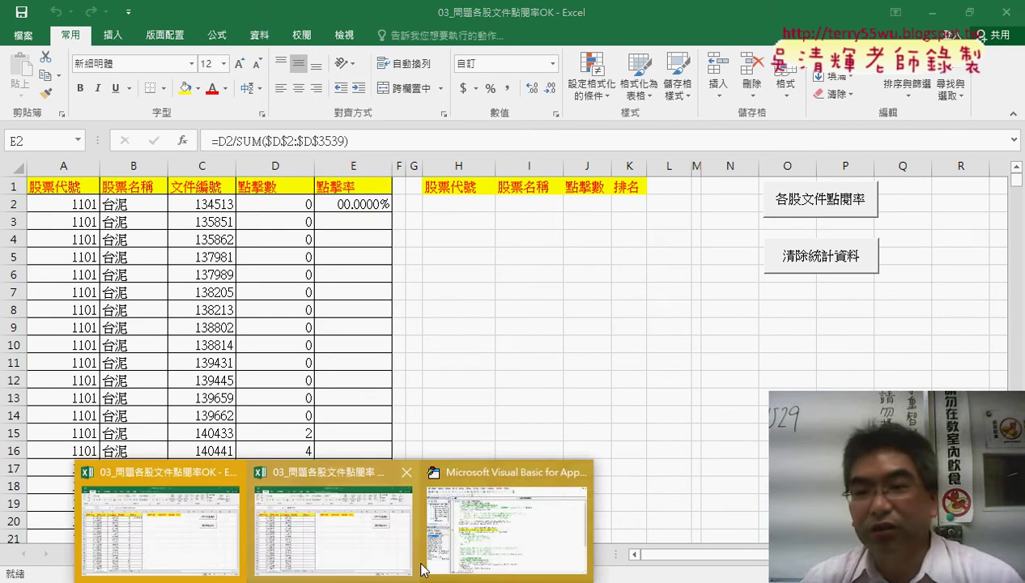
{"action": "left_click", "coordinate": [424, 567]}
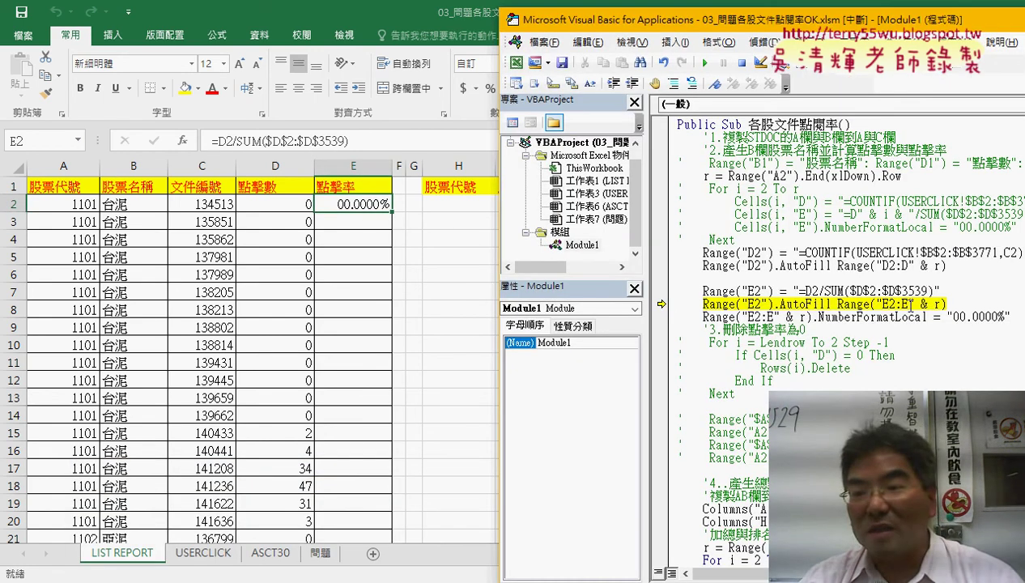
{"action": "left_click_drag", "start_coordinate": [933, 290], "coordinate": [799, 290]}
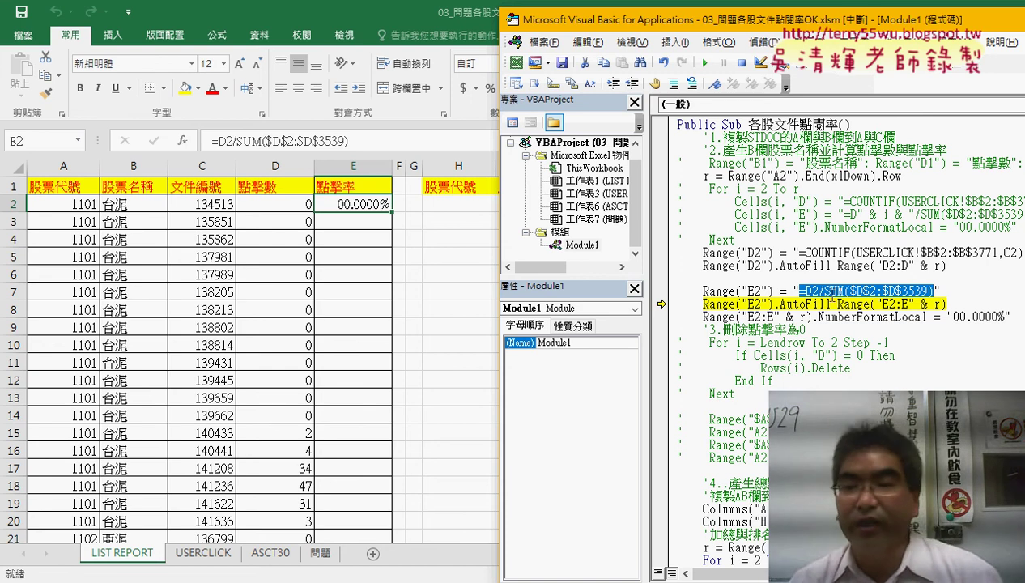
{"action": "key", "text": "F8"}
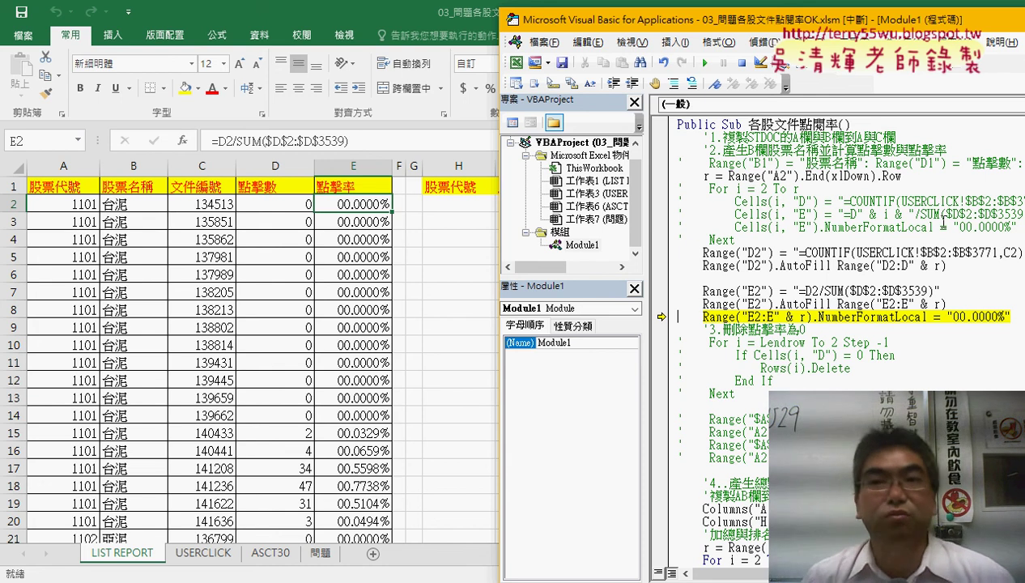
{"action": "key", "text": "F8"}
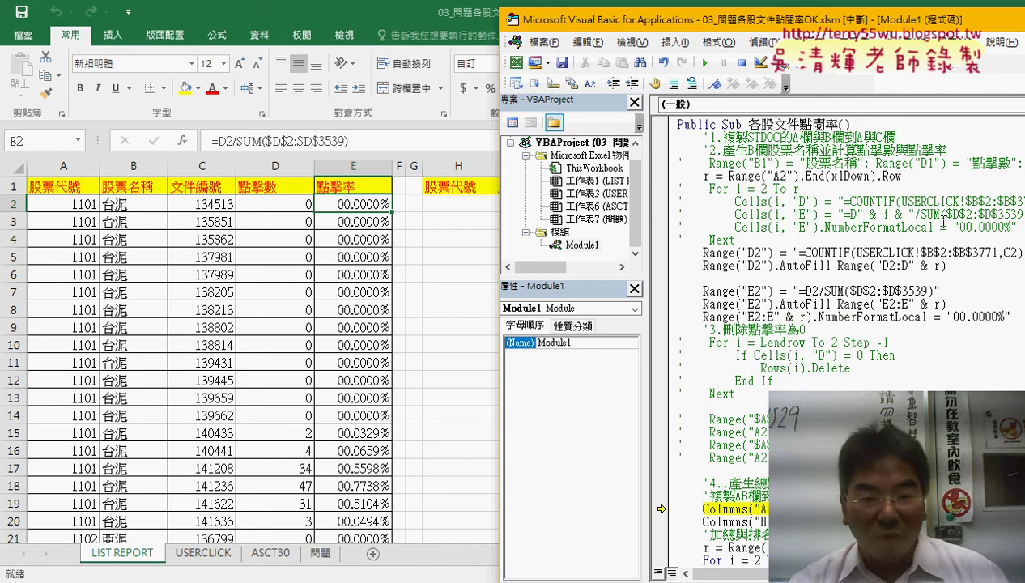
Select column E's rates down to row 3539 and apply the custom 00.0000% format.
{"action": "left_click", "coordinate": [356, 202]}
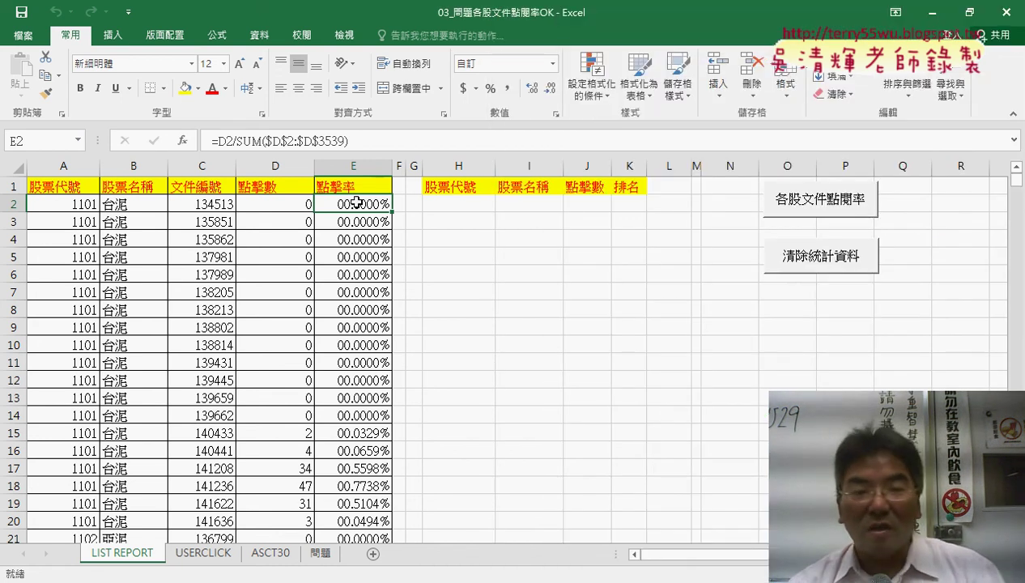
{"action": "key", "text": "ctrl+shift+Down"}
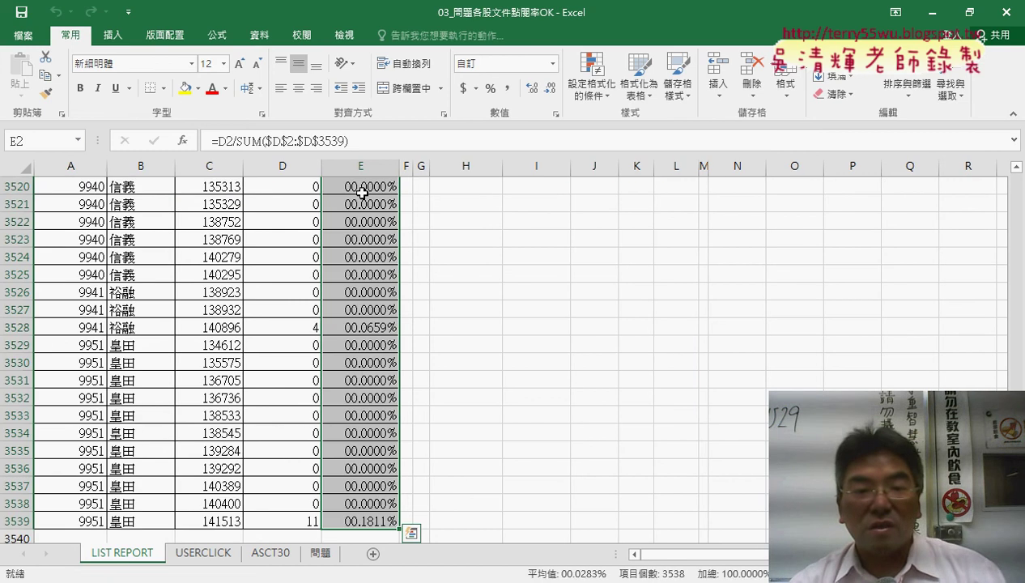
{"action": "right_click", "coordinate": [362, 193]}
{"action": "left_click", "coordinate": [412, 464]}
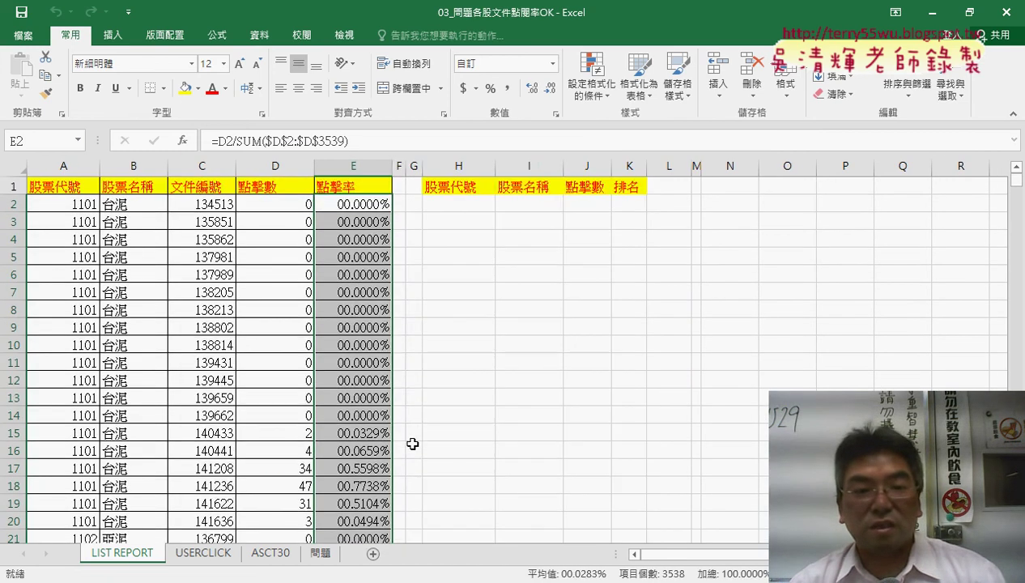
{"action": "left_click_drag", "start_coordinate": [353, 288], "coordinate": [307, 289]}
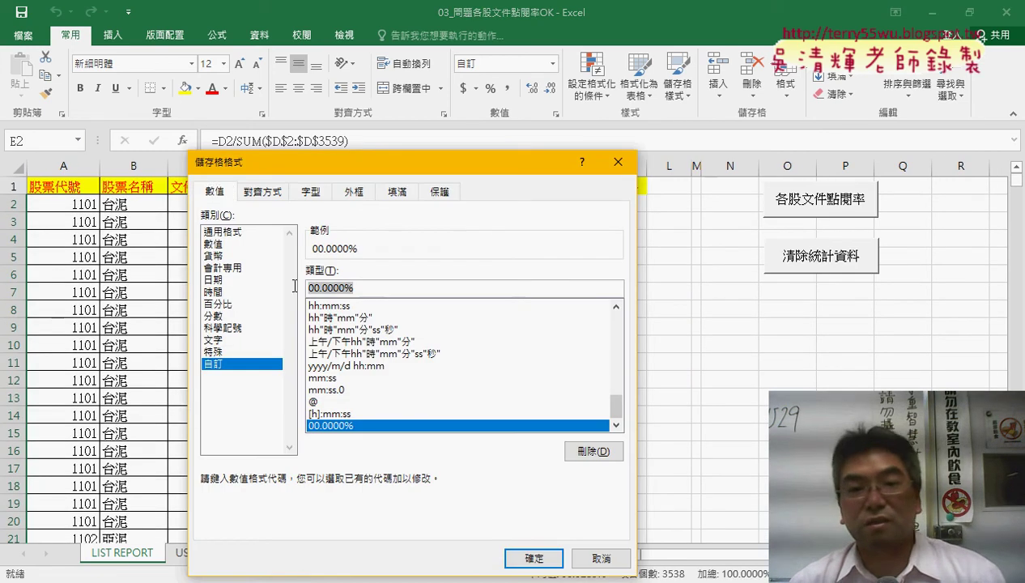
{"action": "left_click_drag", "start_coordinate": [399, 175], "coordinate": [593, 96]}
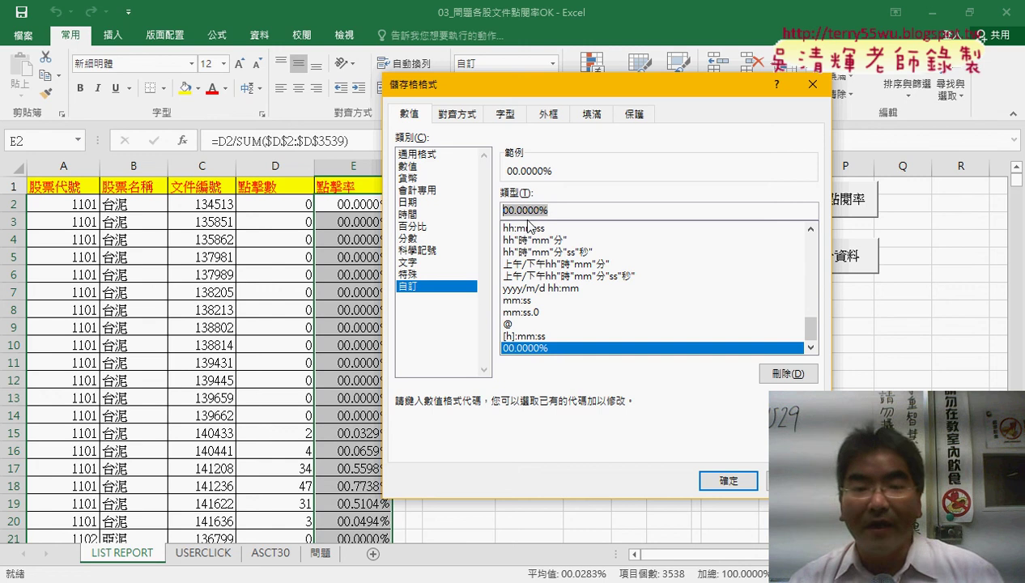
{"action": "left_click", "coordinate": [728, 480]}
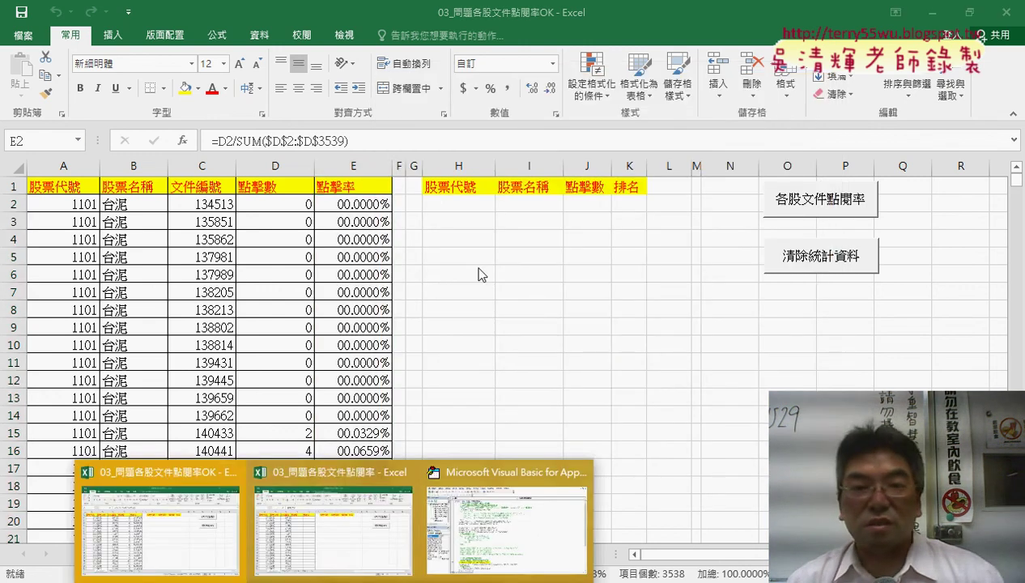
{"action": "left_click", "coordinate": [506, 522]}
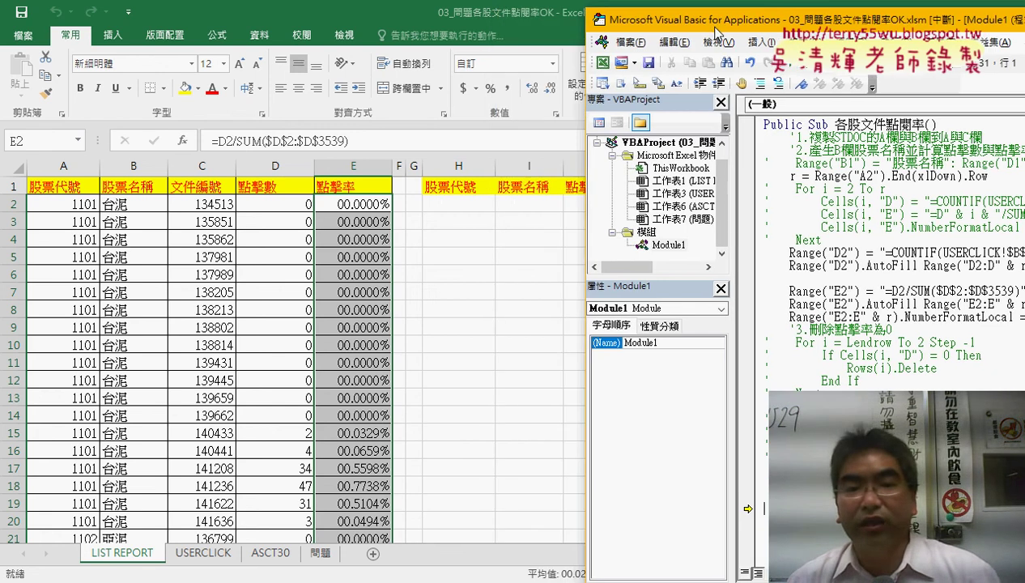
Arrange the code window beside the sheet and locate the Columns("A:B").Copy line.
{"action": "left_click_drag", "start_coordinate": [716, 34], "coordinate": [742, 37]}
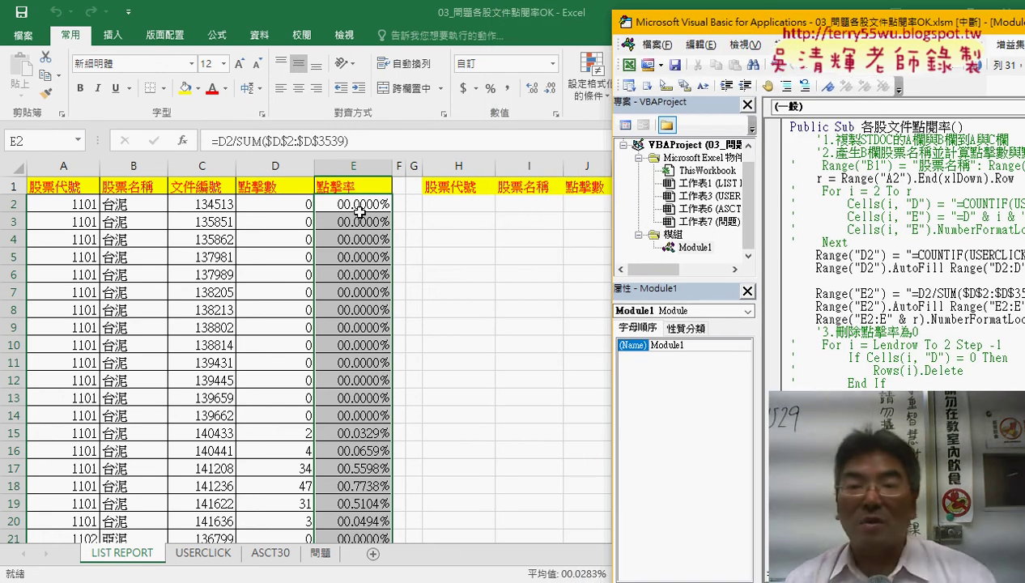
{"action": "mouse_move", "coordinate": [716, 25]}
{"action": "left_mouse_down"}
{"action": "mouse_move", "coordinate": [787, 30]}
{"action": "mouse_move", "coordinate": [697, 21]}
{"action": "left_mouse_up"}
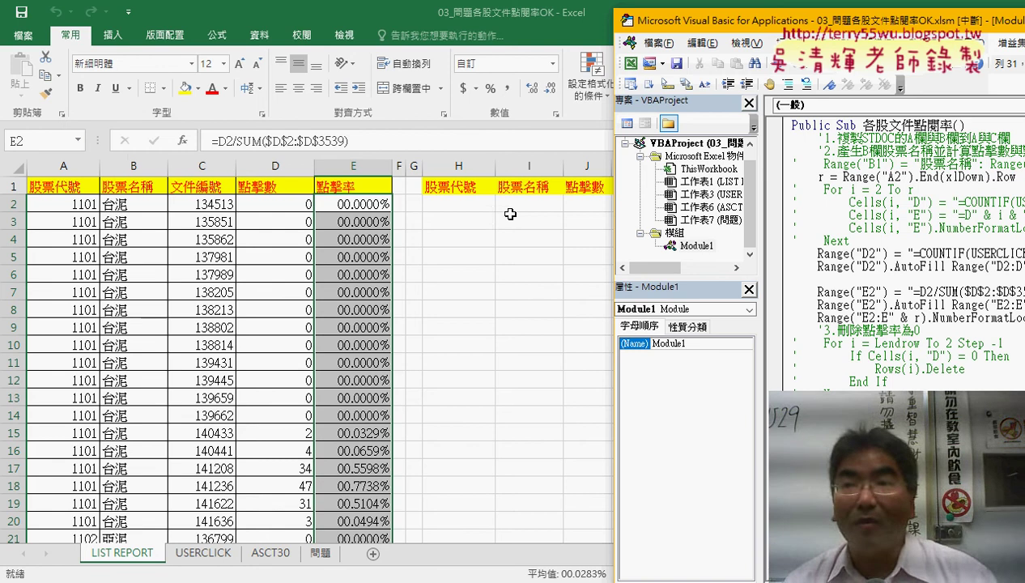
{"action": "mouse_move", "coordinate": [810, 27]}
{"action": "left_mouse_down"}
{"action": "mouse_move", "coordinate": [803, 18]}
{"action": "mouse_move", "coordinate": [720, 20]}
{"action": "left_mouse_up"}
{"action": "scroll", "coordinate": [858, 306], "scroll_direction": "down", "scroll_amount": 3}
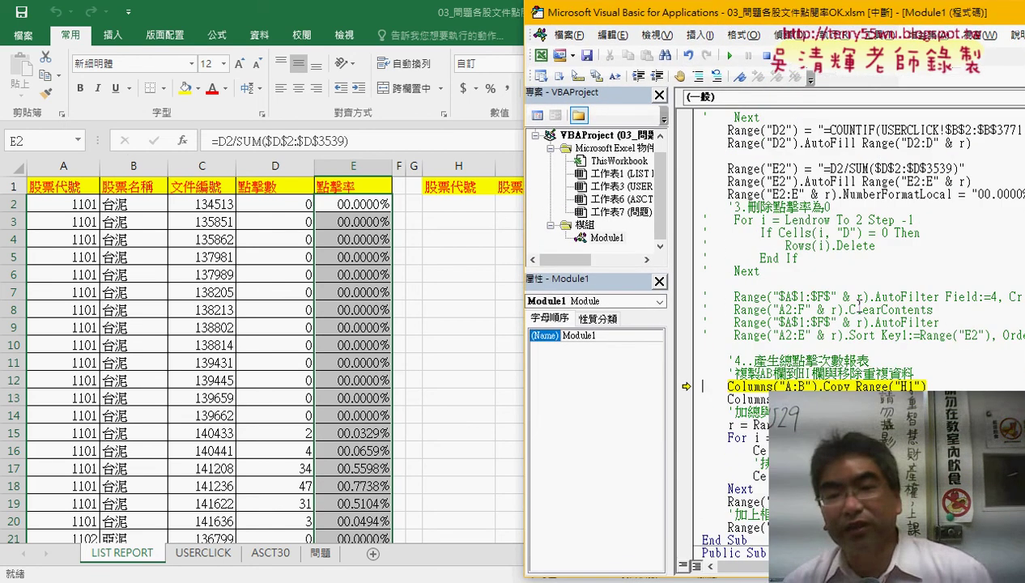
{"action": "scroll", "coordinate": [859, 305], "scroll_direction": "down", "scroll_amount": 3}
{"action": "scroll", "coordinate": [860, 304], "scroll_direction": "down", "scroll_amount": 1}
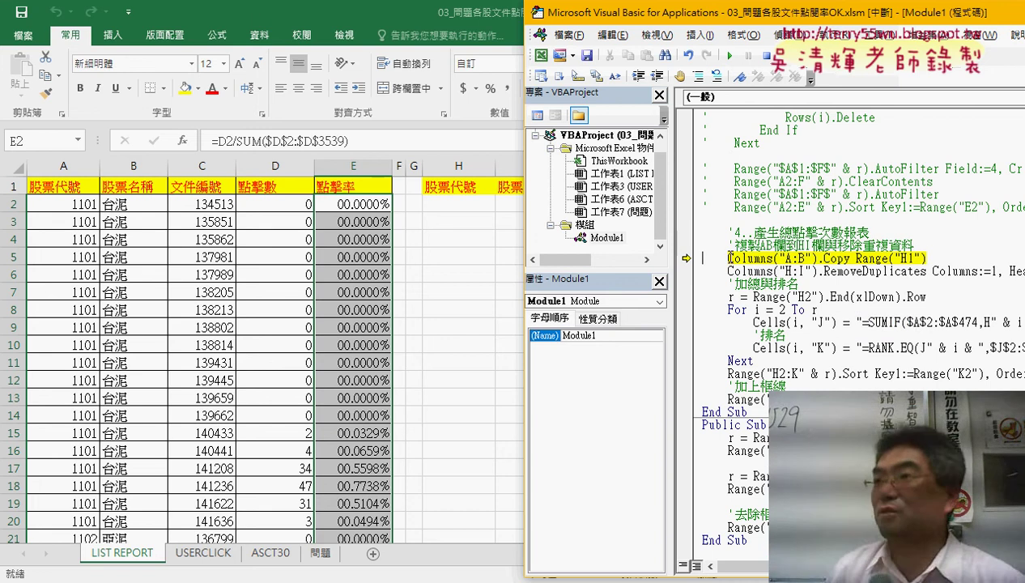
{"action": "left_click_drag", "start_coordinate": [728, 257], "coordinate": [926, 258]}
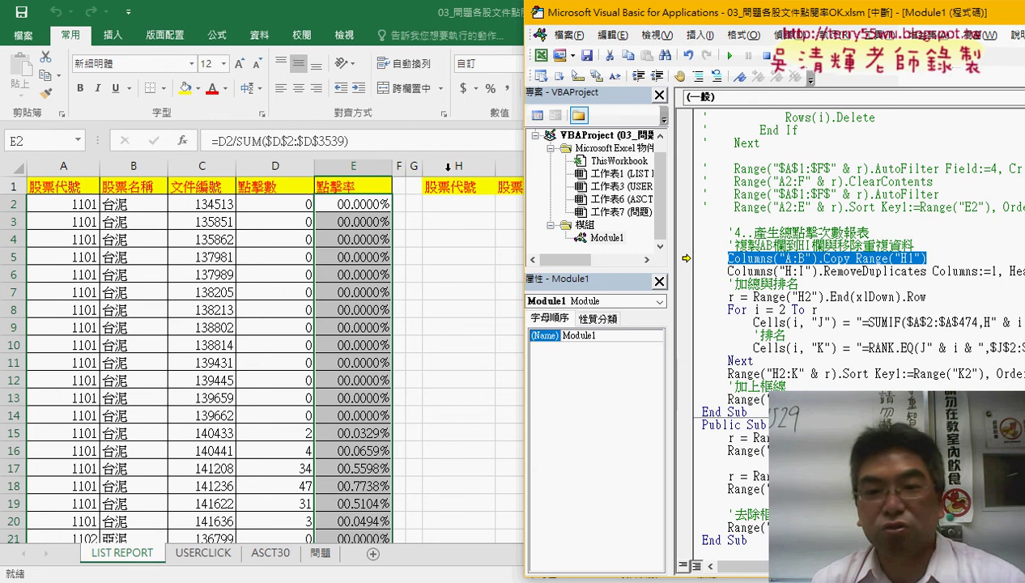
Step the copy so columns A:B fill H:I, stopping at the RemoveDuplicates line.
{"action": "left_click_drag", "start_coordinate": [525, 136], "coordinate": [500, 132]}
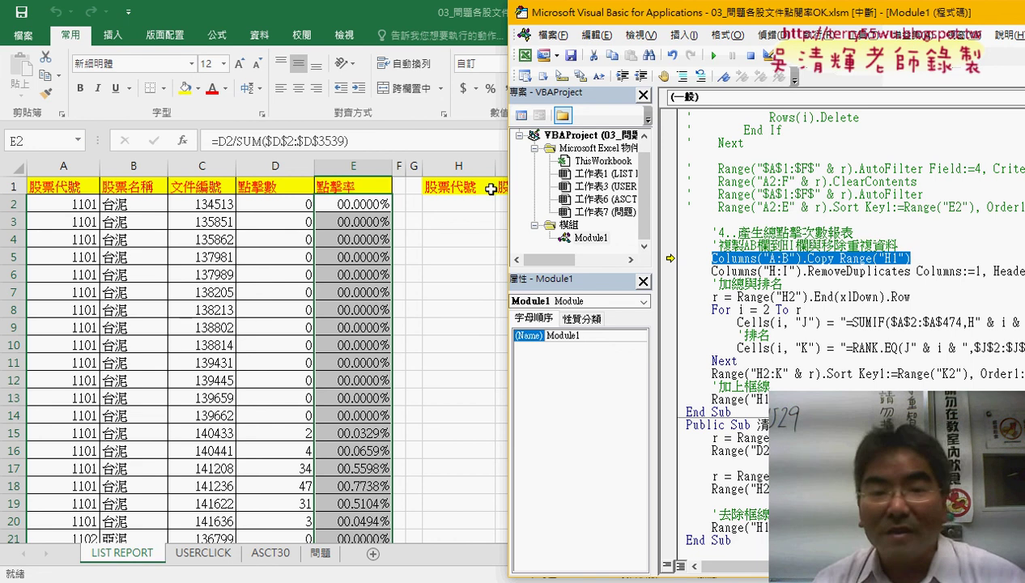
{"action": "key", "text": "F8"}
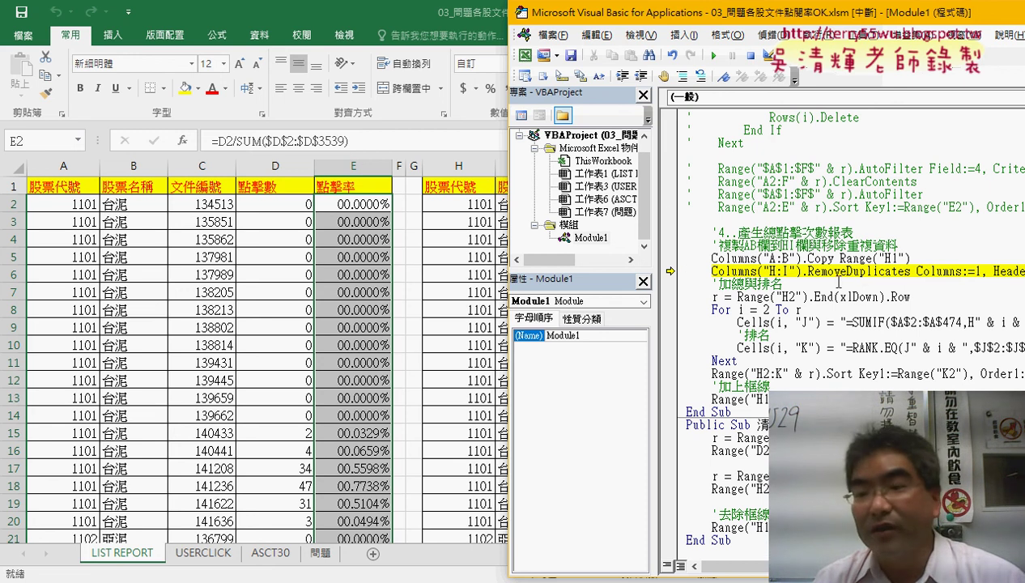
{"action": "left_click_drag", "start_coordinate": [910, 271], "coordinate": [805, 272]}
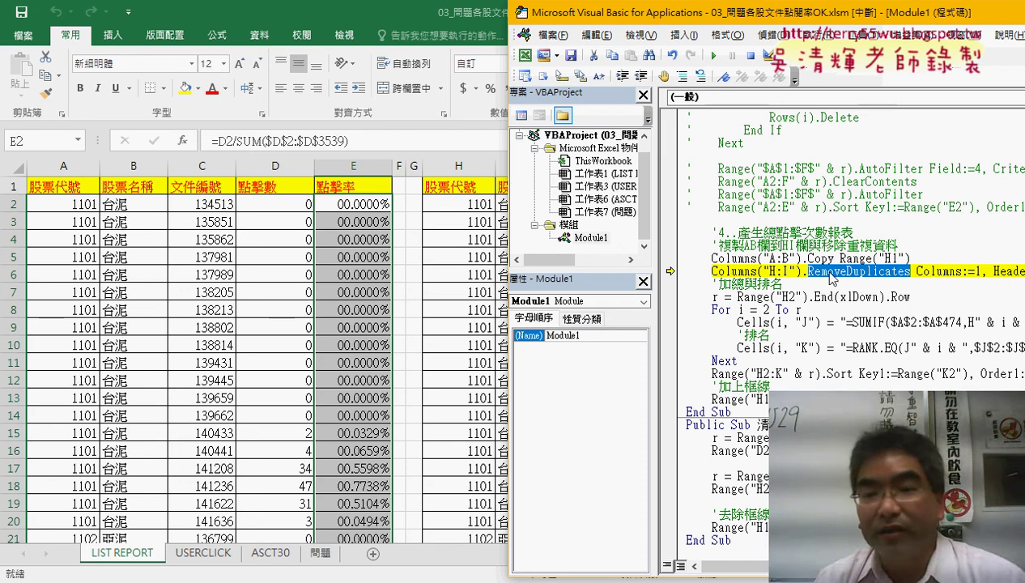
{"action": "left_click", "coordinate": [822, 272]}
{"action": "left_click_drag", "start_coordinate": [781, 13], "coordinate": [573, 12]}
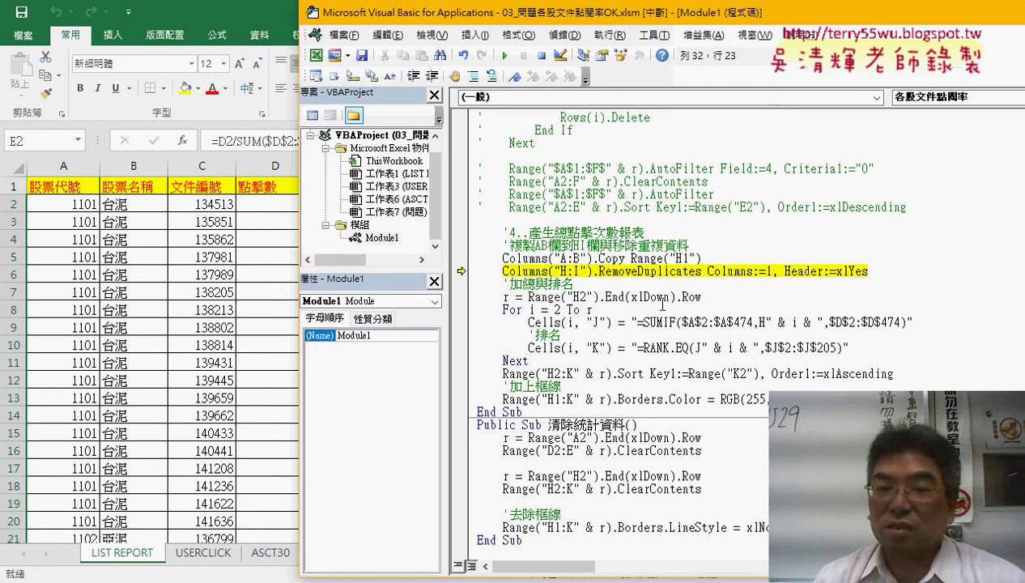
Retype the duplicate-removal call as .RemoveDuplicates Columns:=1, xlyes.
{"action": "left_click_drag", "start_coordinate": [593, 272], "coordinate": [867, 272]}
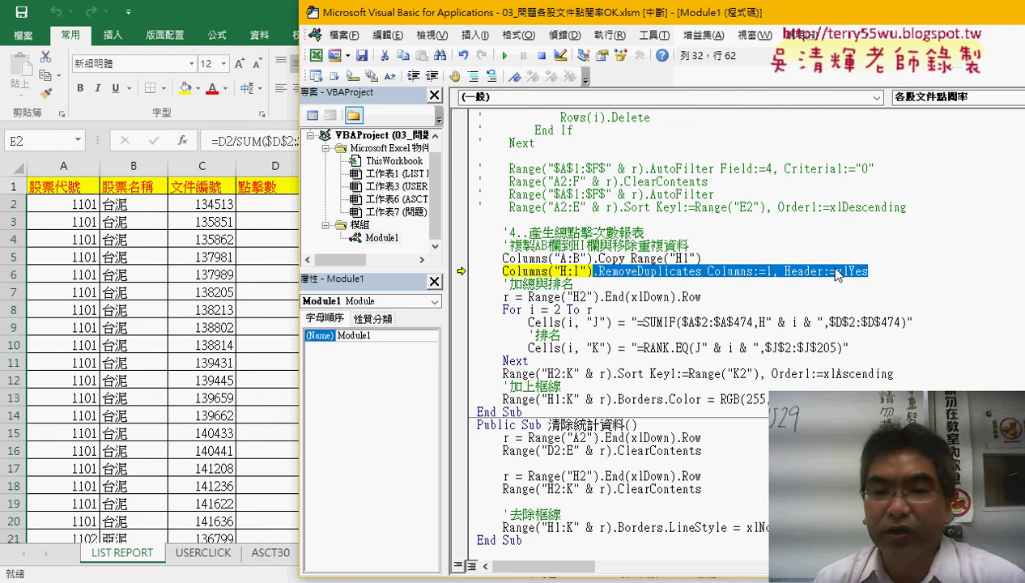
{"action": "left_click_drag", "start_coordinate": [868, 272], "coordinate": [561, 277]}
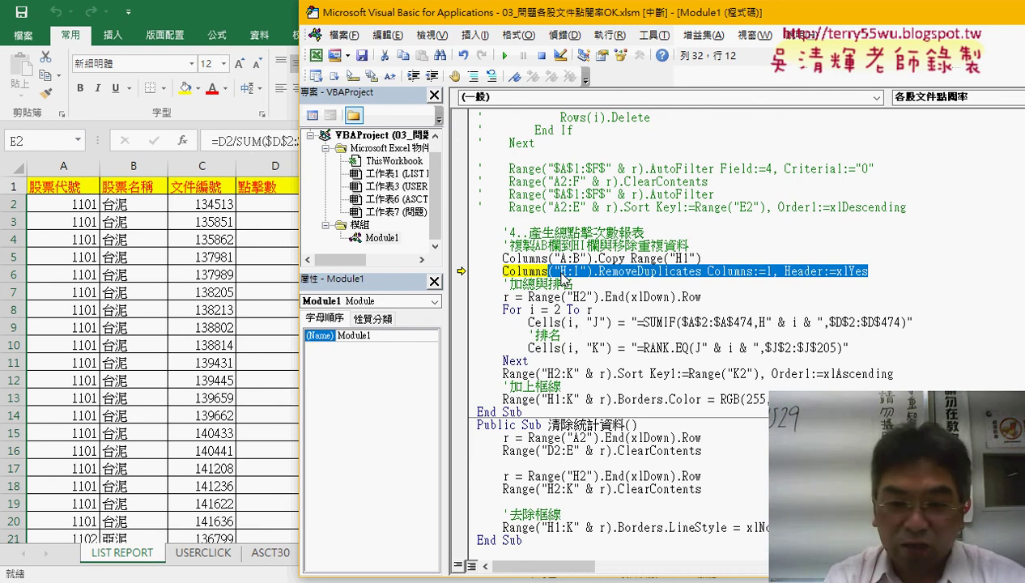
{"action": "type", "text": "."}
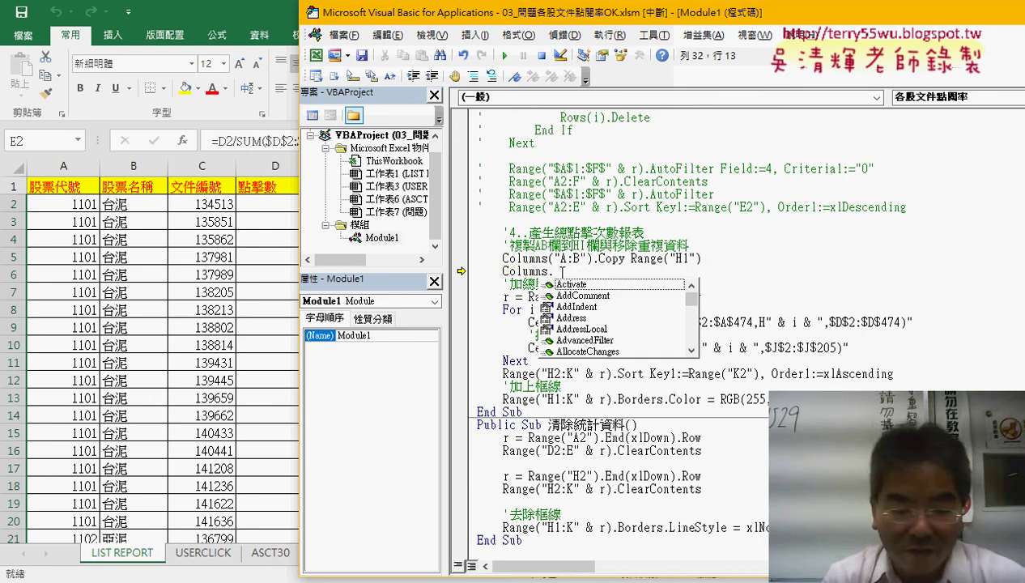
{"action": "type", "text": "r"}
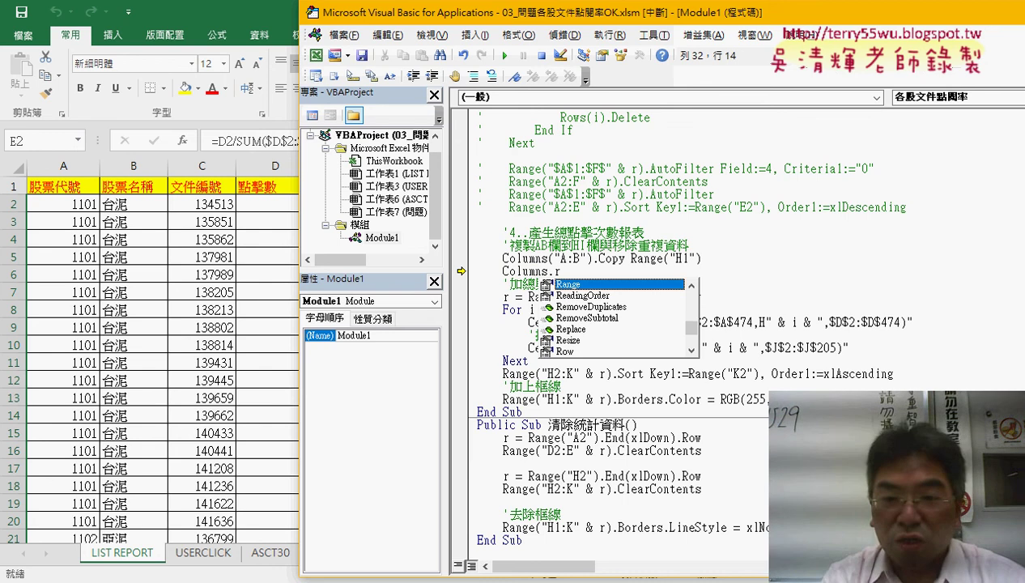
{"action": "type", "text": "e"}
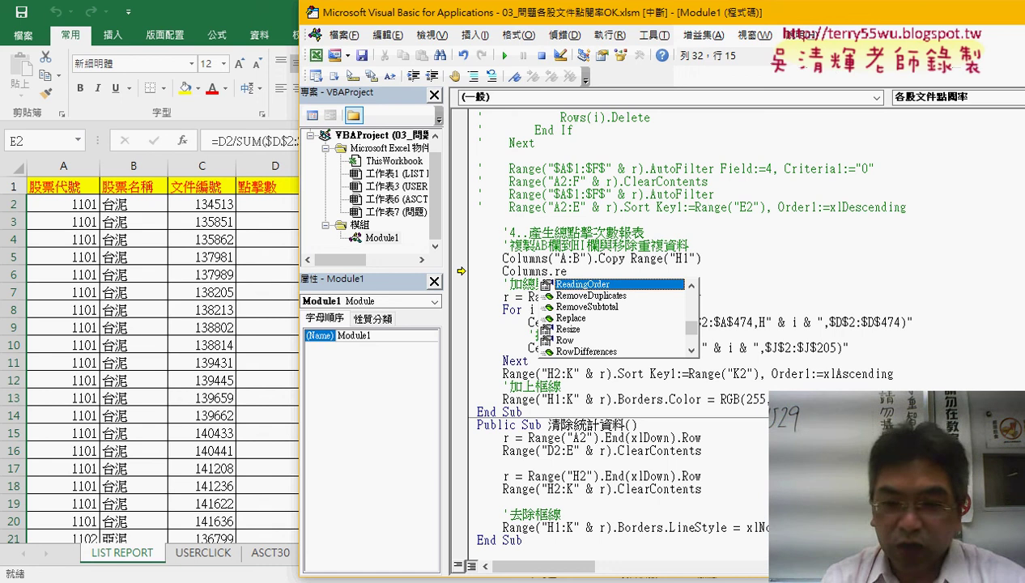
{"action": "type", "text": "m"}
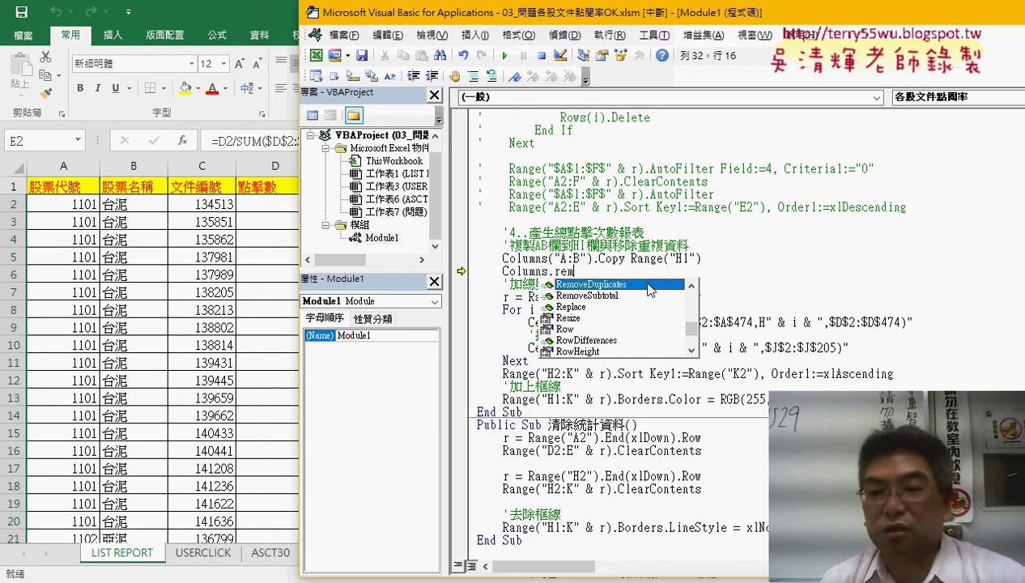
{"action": "double_click", "coordinate": [651, 287]}
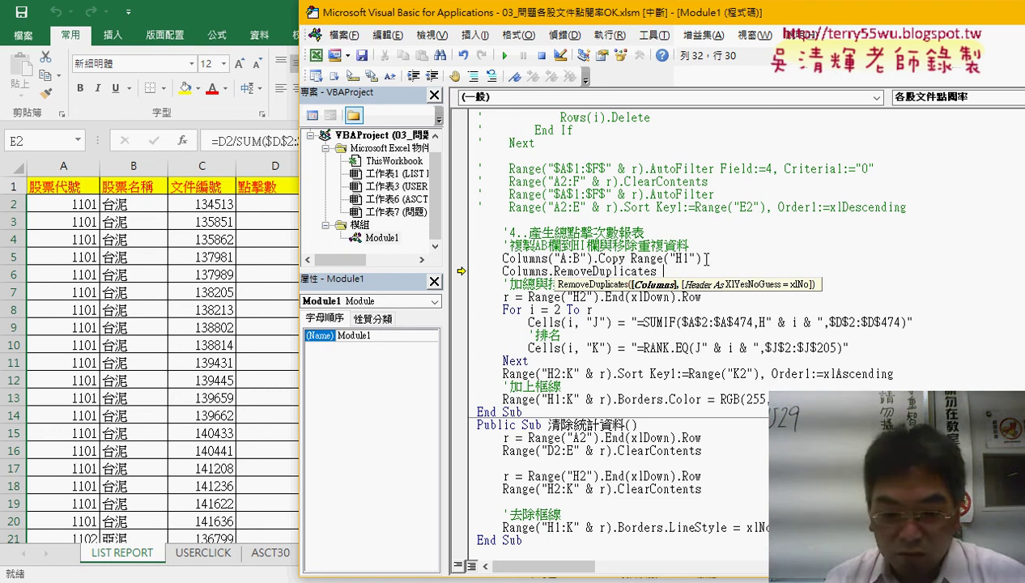
{"action": "type", "text": "c"}
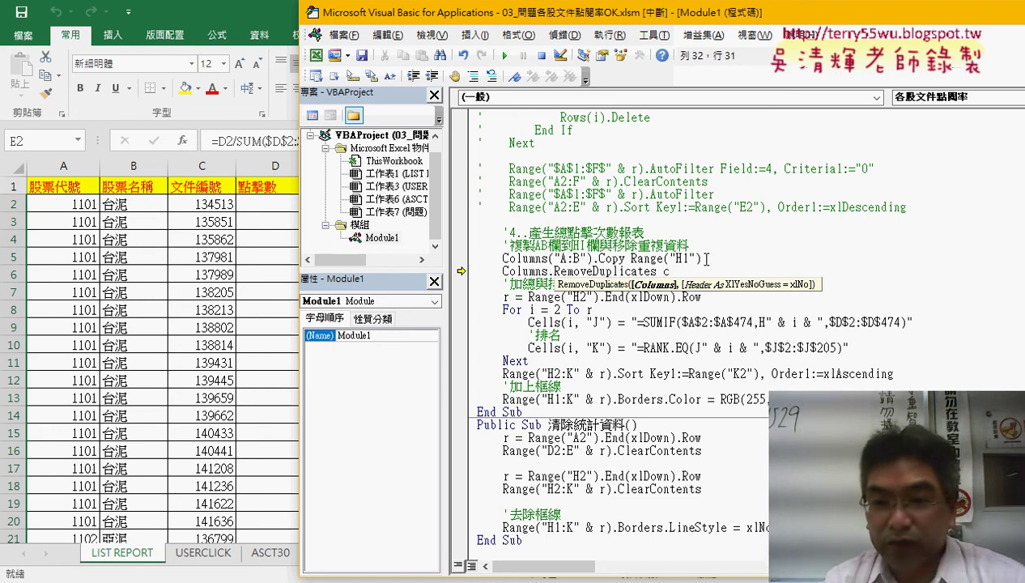
{"action": "type", "text": "ol"}
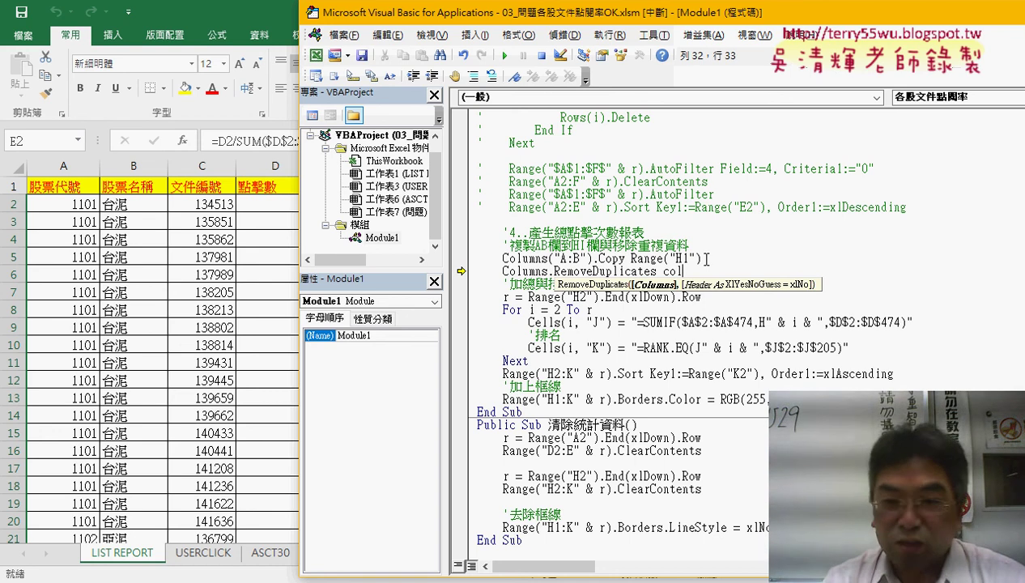
{"action": "type", "text": "umn"}
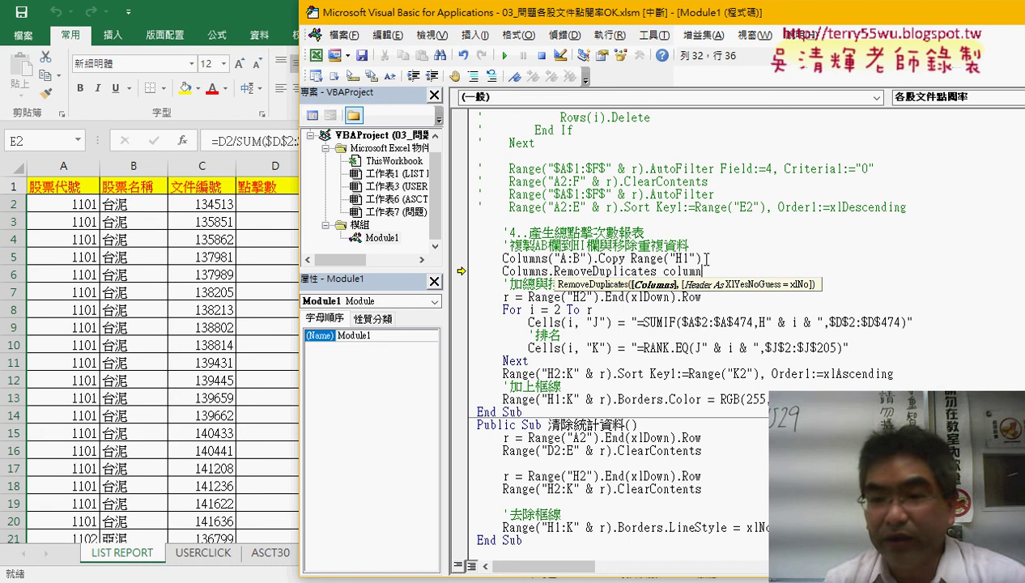
{"action": "type", "text": "s"}
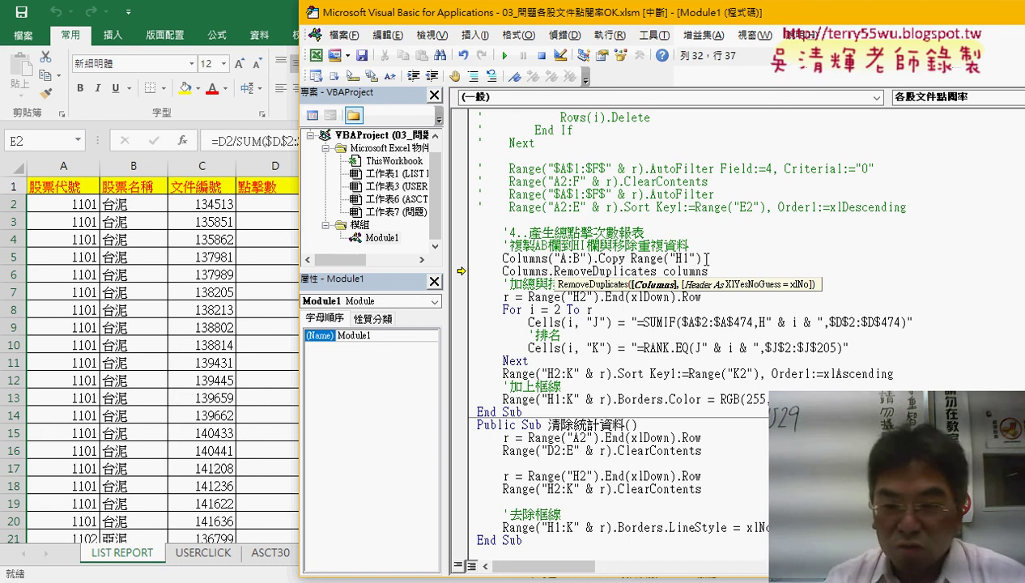
{"action": "type", "text": ":"}
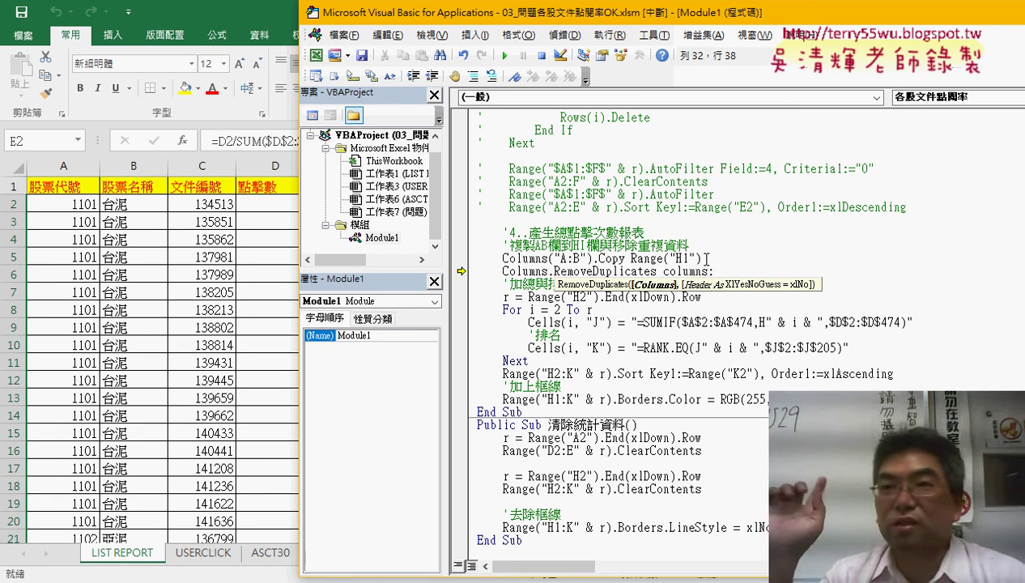
{"action": "type", "text": "="}
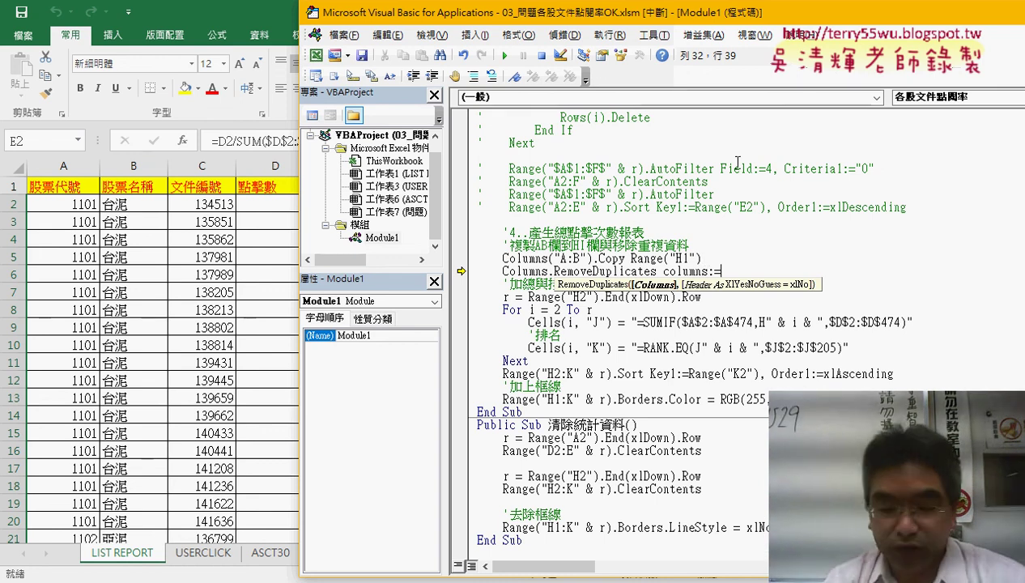
{"action": "type", "text": "1"}
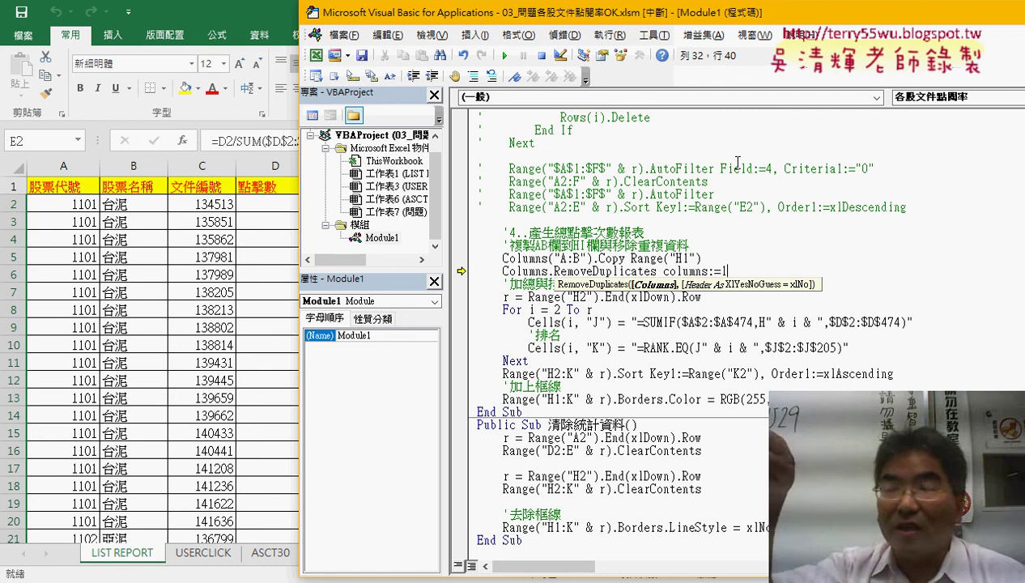
{"action": "type", "text": ","}
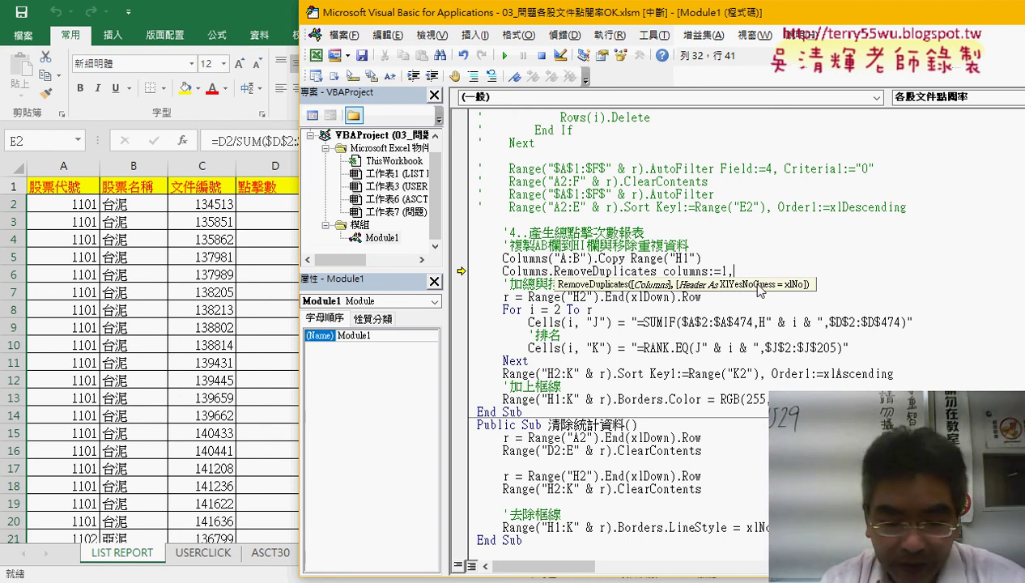
{"action": "type", "text": "xl"}
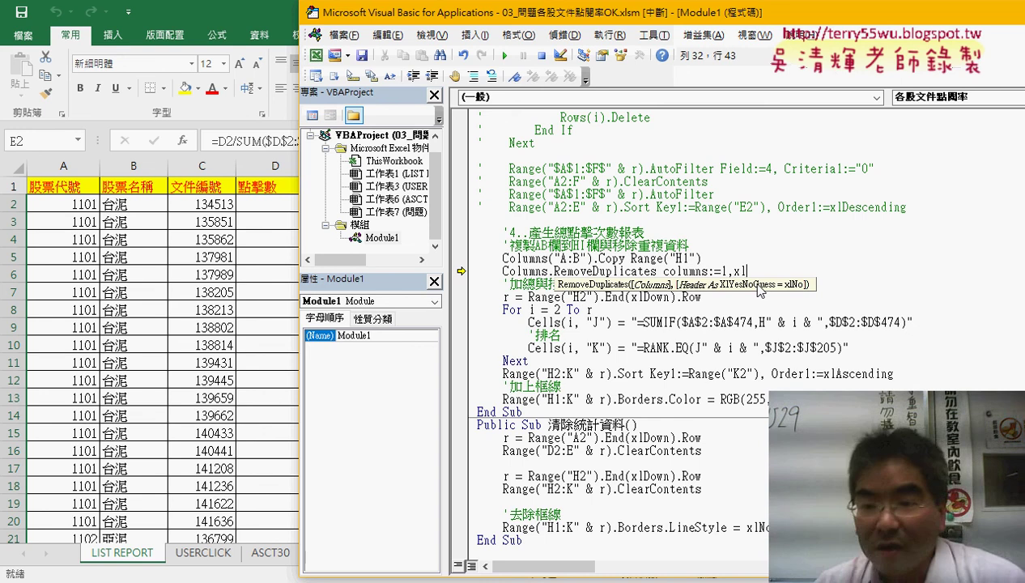
{"action": "type", "text": "yes"}
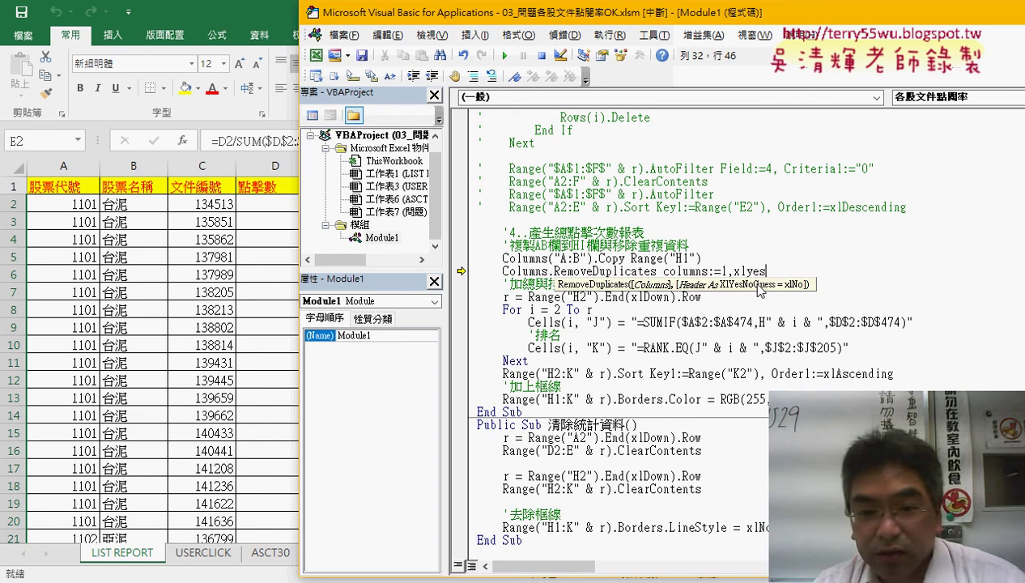
{"action": "left_click", "coordinate": [745, 243]}
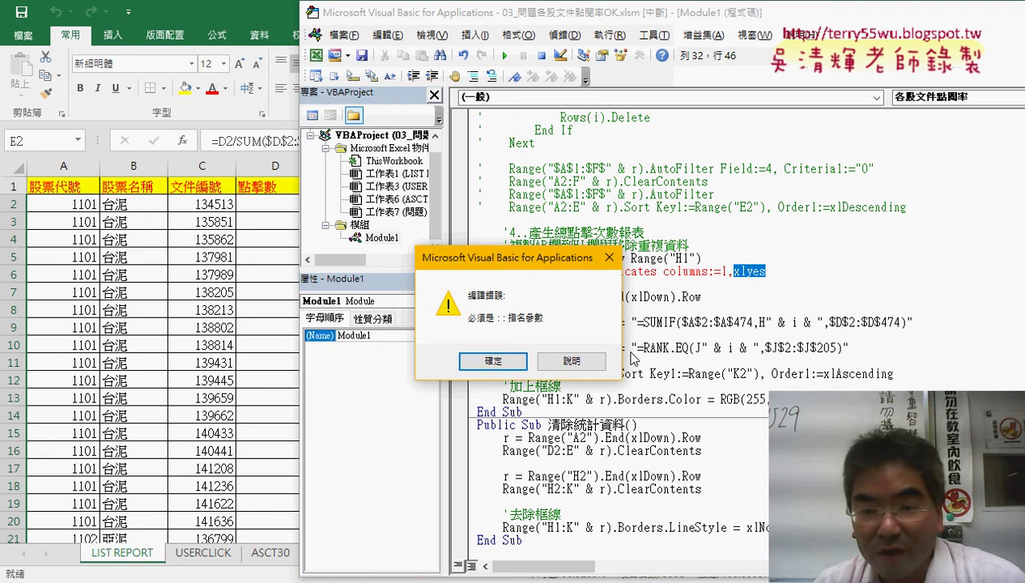
Dismiss the compile error and insert Header:= so the argument reads Header:=xlYes.
{"action": "left_click", "coordinate": [498, 362]}
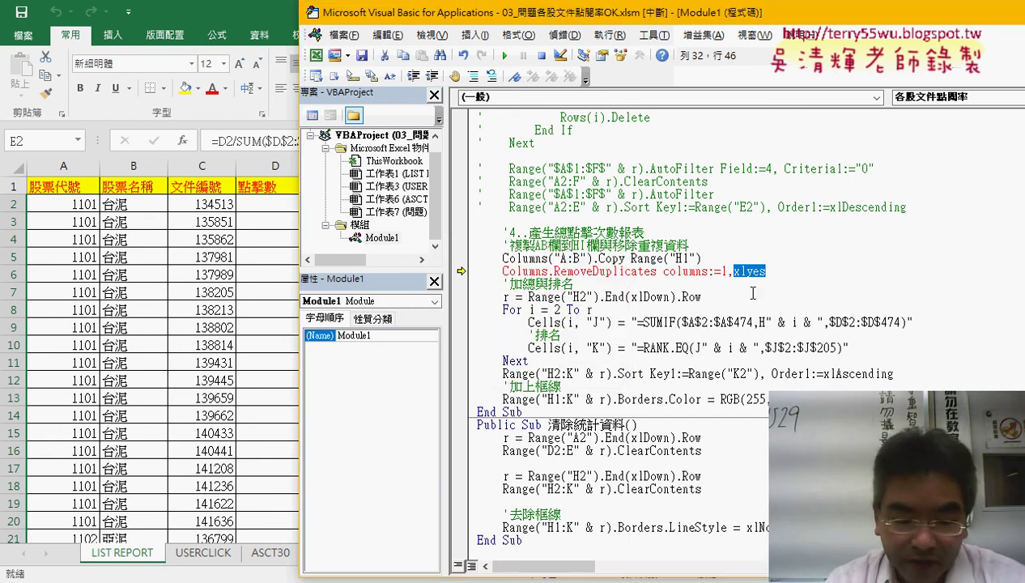
{"action": "left_click", "coordinate": [735, 273]}
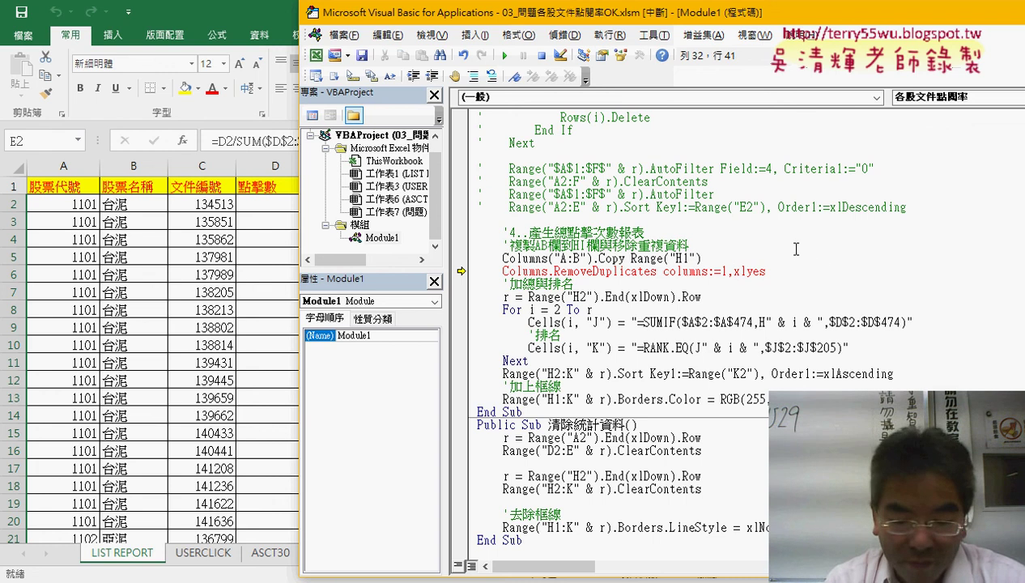
{"action": "type", "text": "head"}
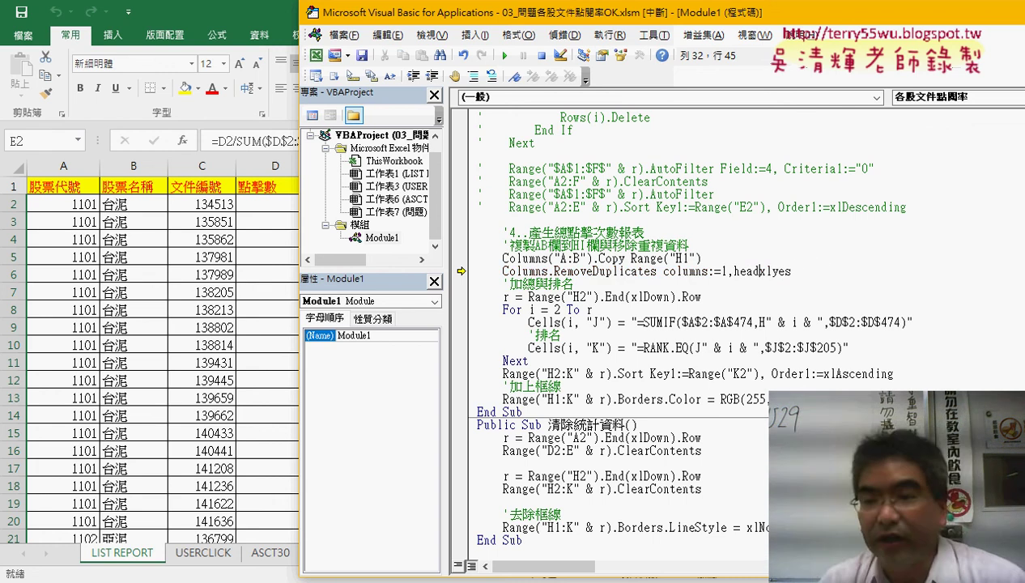
{"action": "type", "text": "er:="}
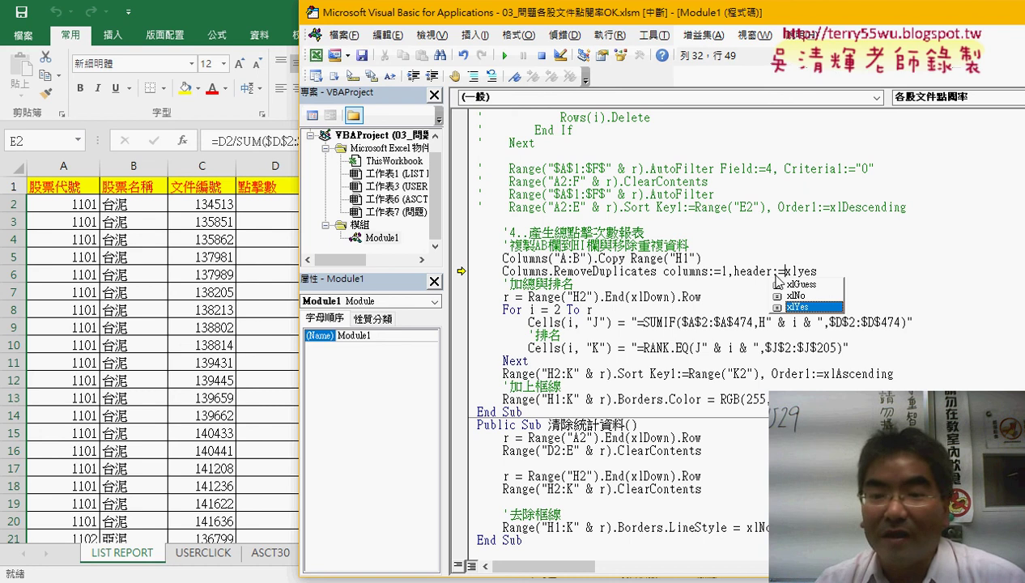
{"action": "double_click", "coordinate": [804, 305]}
{"action": "key", "text": "Up"}
{"action": "key", "text": "Up"}
{"action": "key", "text": "Up"}
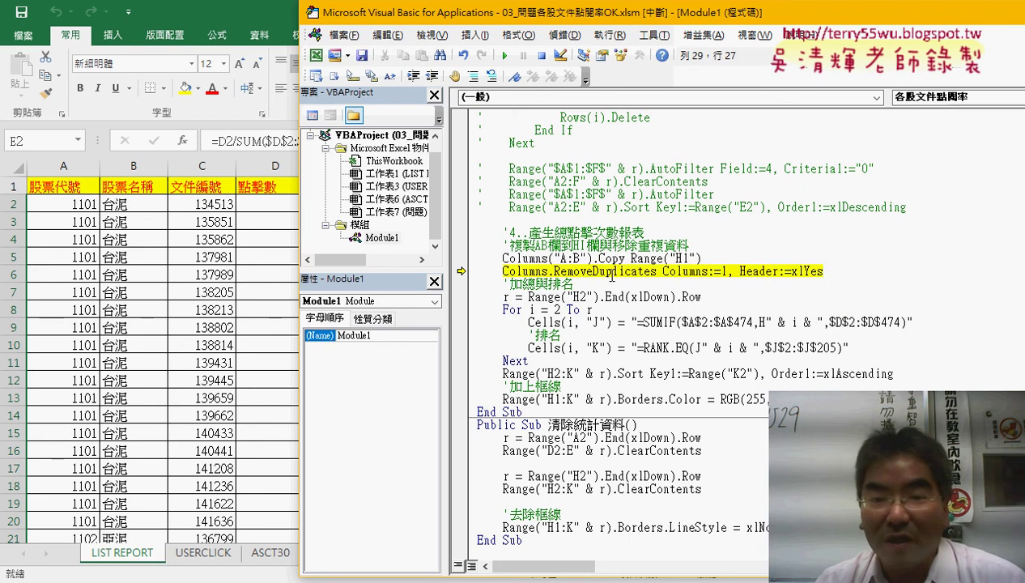
Paste ("A:B") after Columns on the RemoveDuplicates line.
{"action": "left_click_drag", "start_coordinate": [627, 20], "coordinate": [897, 27]}
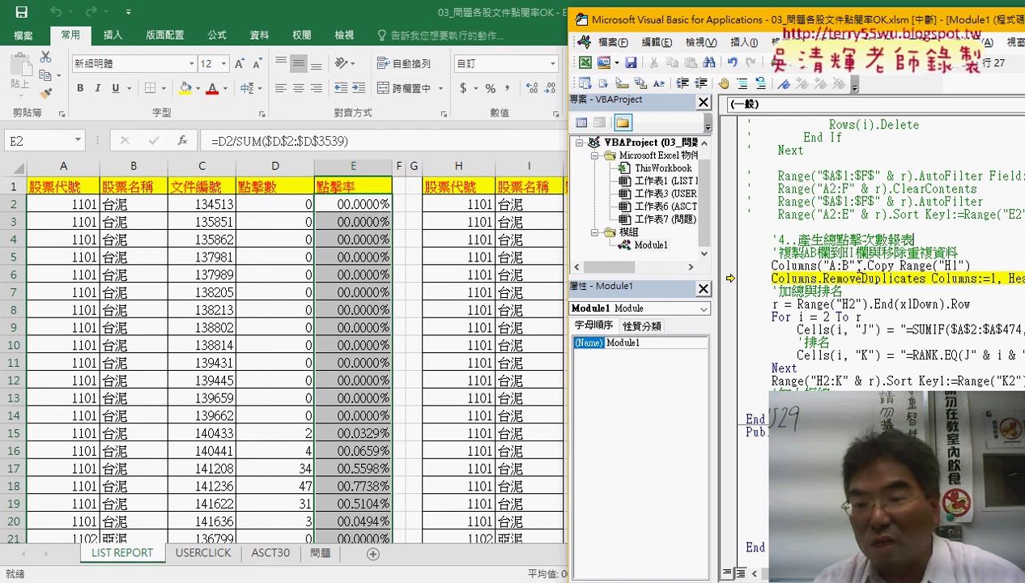
{"action": "left_click_drag", "start_coordinate": [858, 266], "coordinate": [816, 265]}
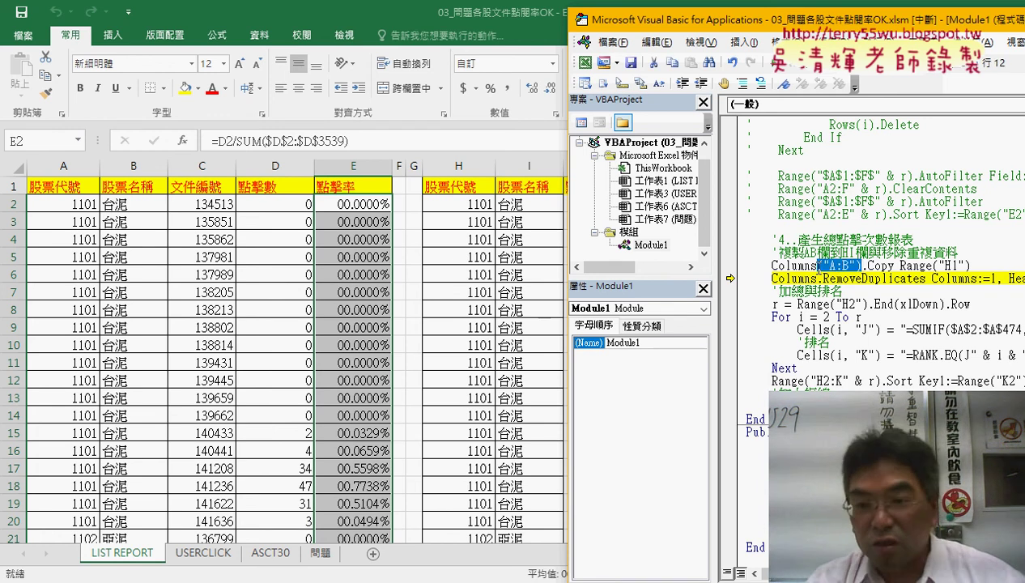
{"action": "key", "text": "ctrl+c"}
{"action": "left_click", "coordinate": [816, 278]}
{"action": "key", "text": "ctrl+v"}
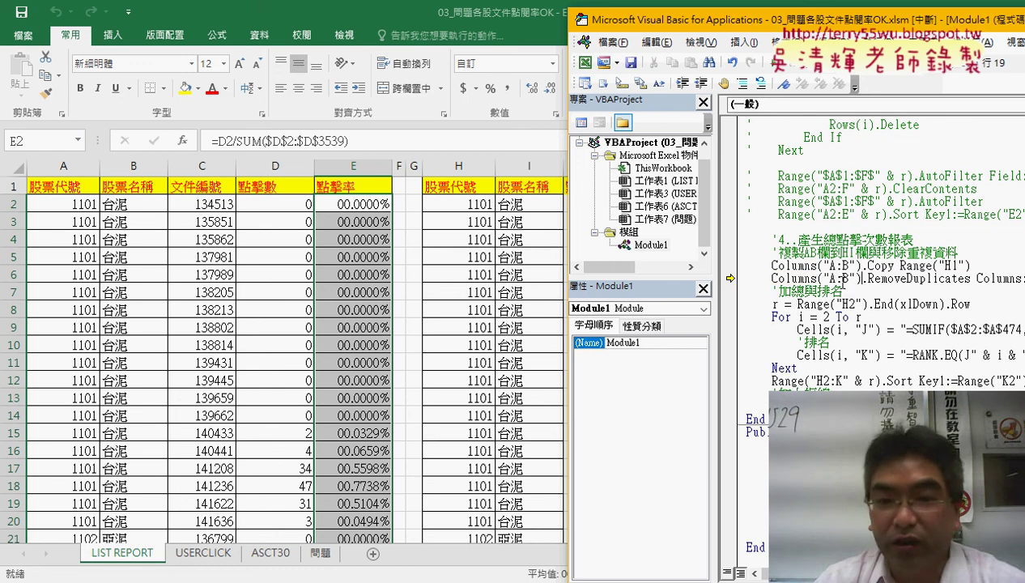
Change the pasted range to "H:I" and make that line the next statement to run.
{"action": "double_click", "coordinate": [834, 279]}
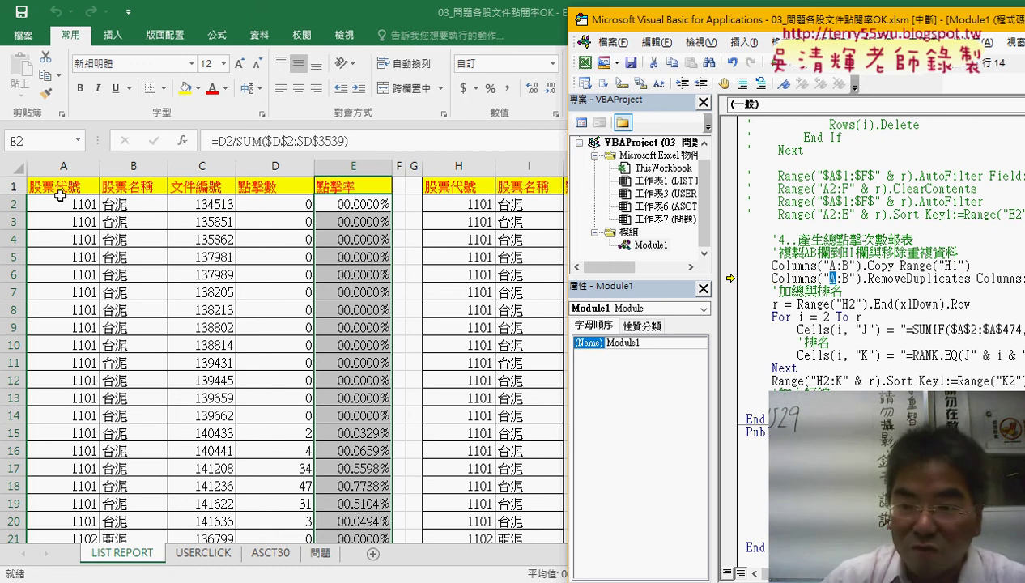
{"action": "type", "text": "H"}
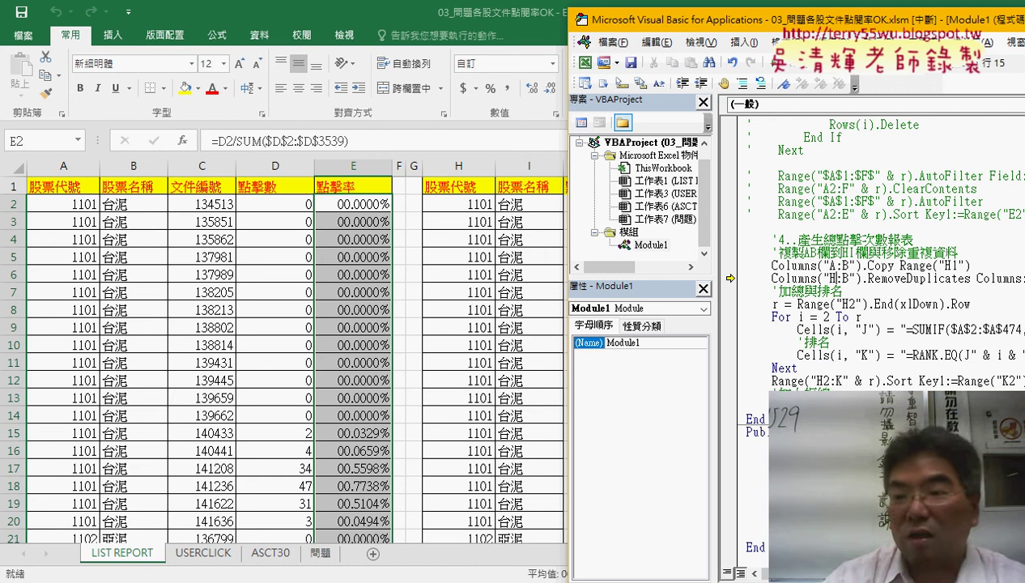
{"action": "key", "text": "shift+Right"}
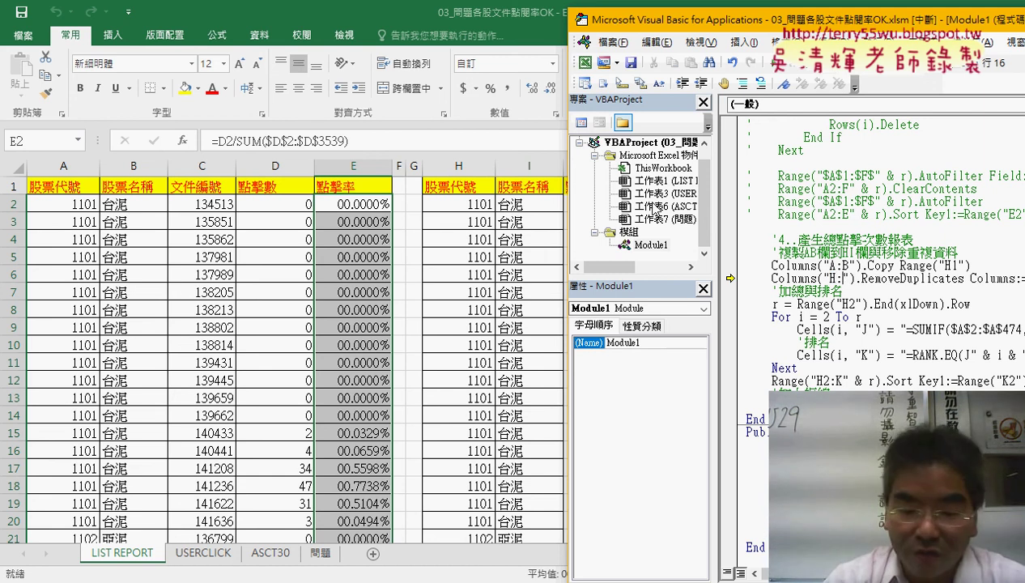
{"action": "type", "text": "I"}
{"action": "left_click_drag", "start_coordinate": [729, 265], "coordinate": [729, 278]}
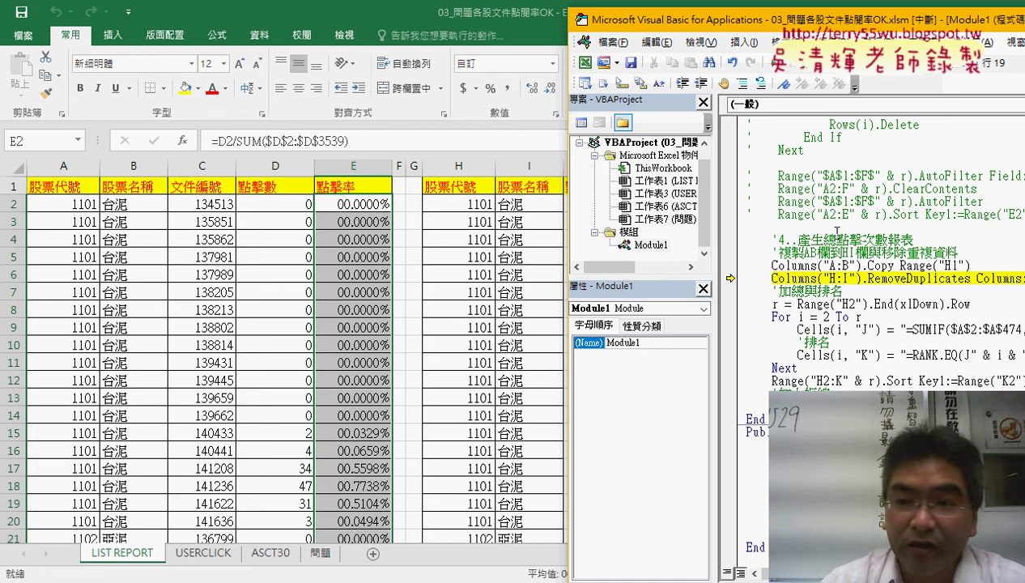
{"action": "mouse_move", "coordinate": [778, 26]}
{"action": "left_mouse_down"}
{"action": "mouse_move", "coordinate": [682, 18]}
{"action": "mouse_move", "coordinate": [737, 22]}
{"action": "left_mouse_up"}
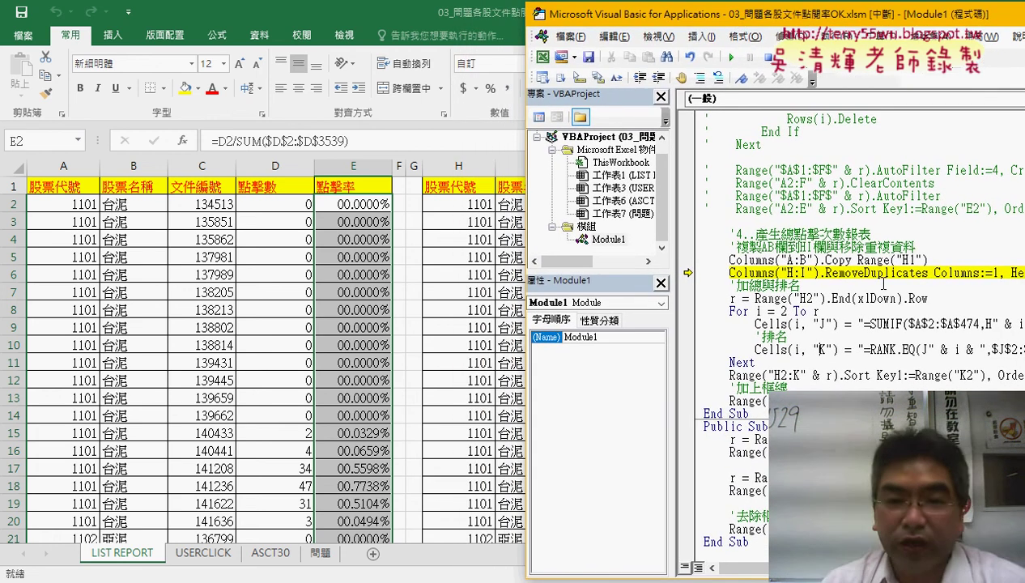
Run RemoveDuplicates and confirm column H's unique stock list ends at 9951 in row 526.
{"action": "key", "text": "F8"}
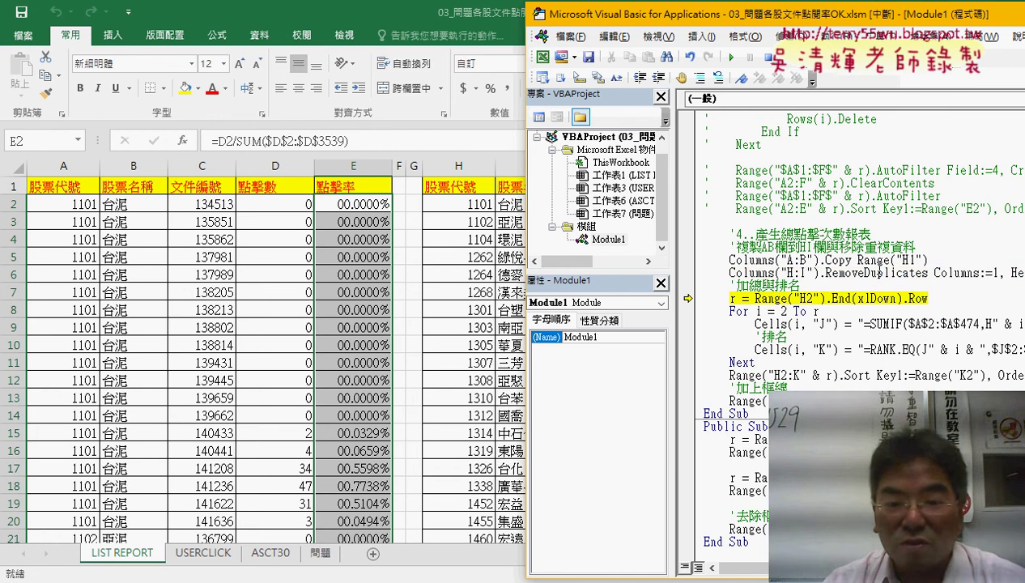
{"action": "key", "text": "alt+F11"}
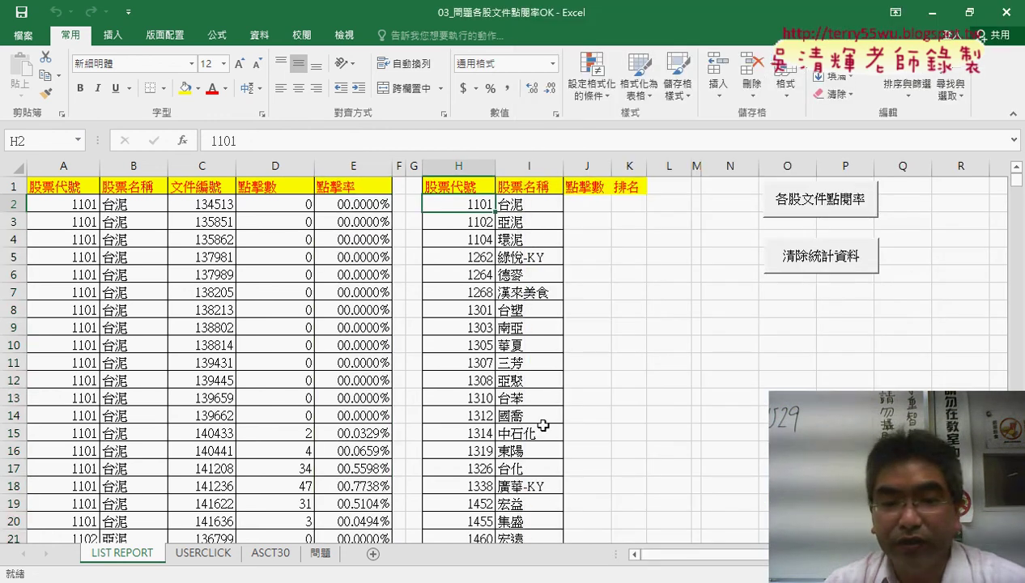
{"action": "scroll", "coordinate": [543, 425], "scroll_direction": "down", "scroll_amount": 6}
{"action": "scroll", "coordinate": [544, 425], "scroll_direction": "down", "scroll_amount": 3}
{"action": "scroll", "coordinate": [546, 426], "scroll_direction": "down", "scroll_amount": 9}
{"action": "scroll", "coordinate": [555, 427], "scroll_direction": "down", "scroll_amount": 3}
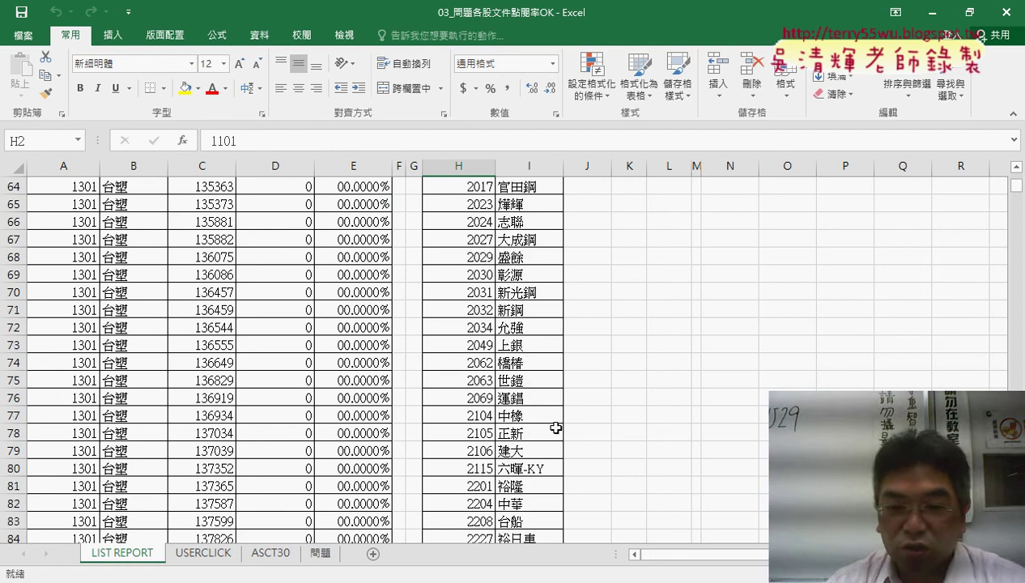
{"action": "scroll", "coordinate": [556, 428], "scroll_direction": "down", "scroll_amount": 6}
{"action": "scroll", "coordinate": [553, 430], "scroll_direction": "down", "scroll_amount": 6}
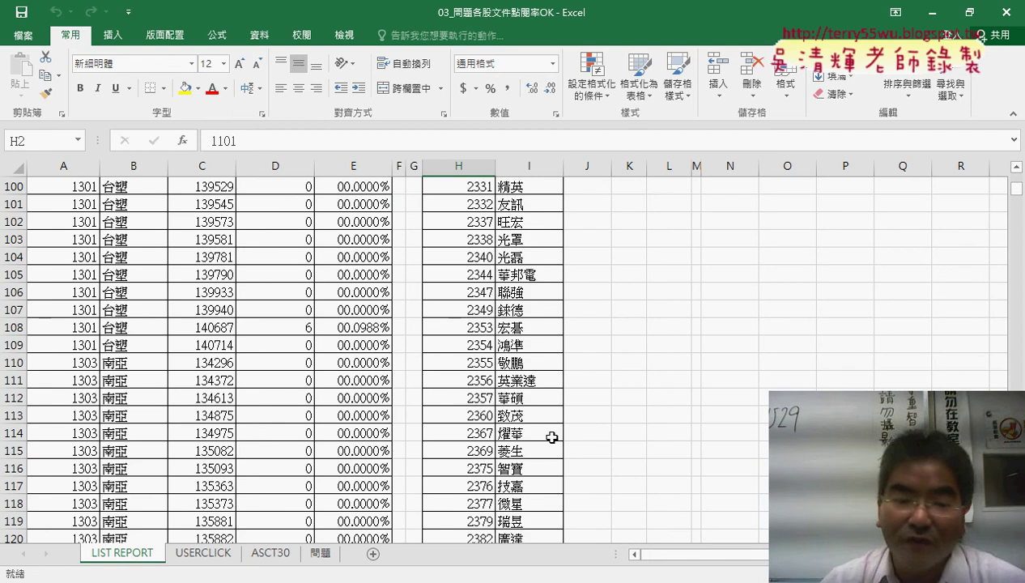
{"action": "key", "text": "ctrl+Down"}
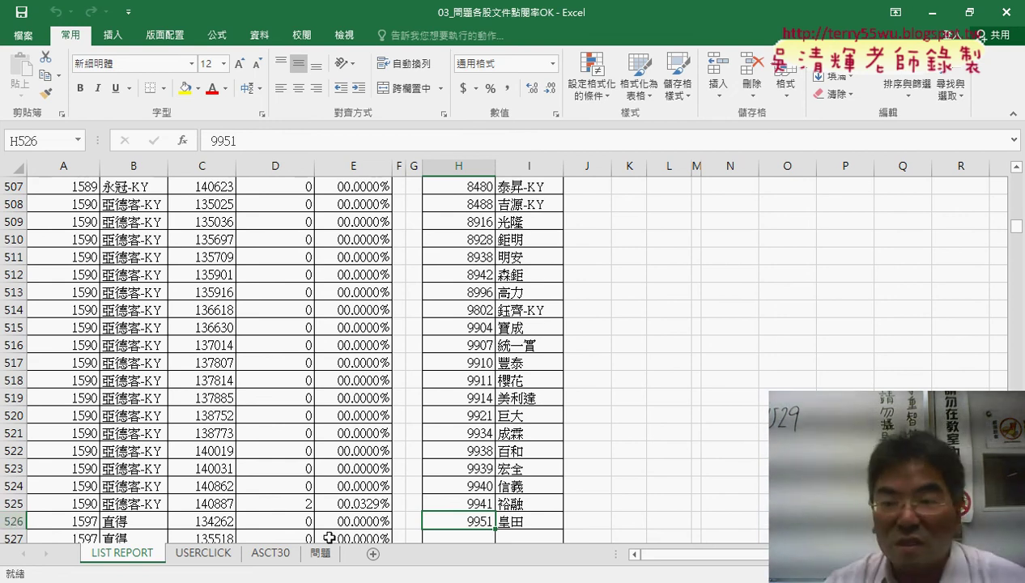
{"action": "key", "text": "ctrl+Up"}
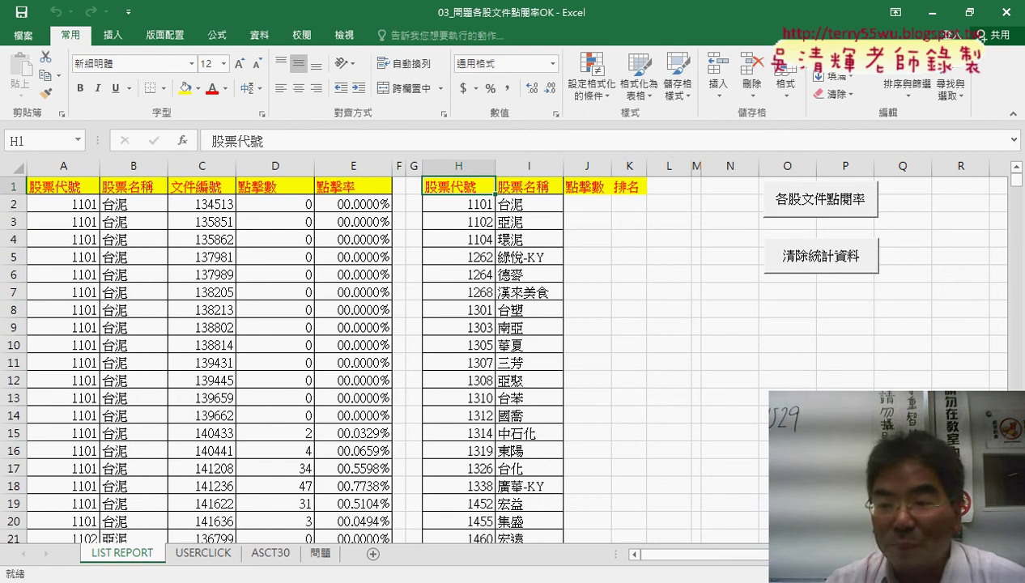
{"action": "left_click", "coordinate": [491, 532]}
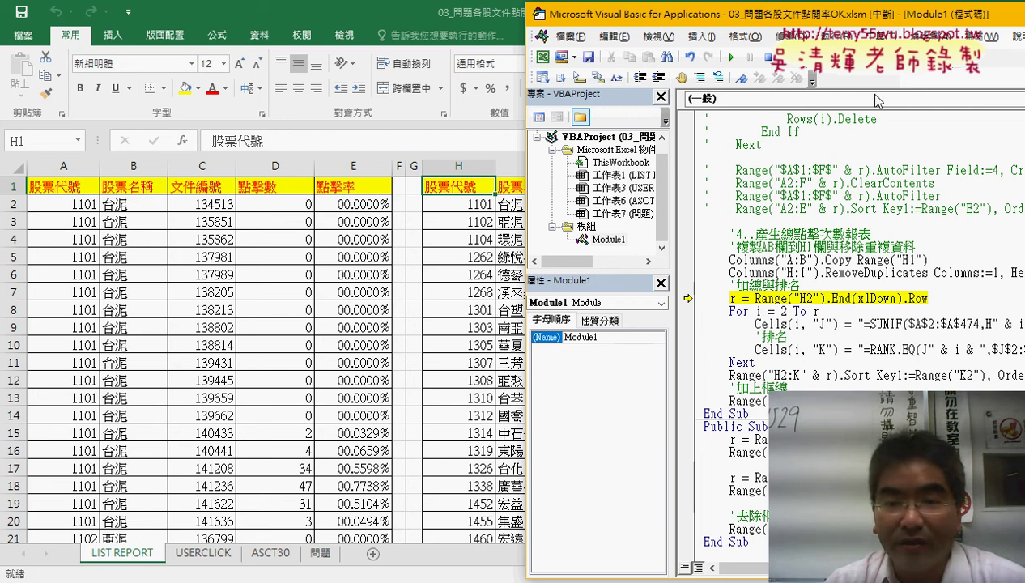
Dock the editor beside columns H:K and step through the loop with F8, so 1101 gets 121 clicks (rank 1) and 1102 gets 75 (rank 2).
{"action": "mouse_move", "coordinate": [847, 30]}
{"action": "left_mouse_down"}
{"action": "mouse_move", "coordinate": [906, 29]}
{"action": "mouse_move", "coordinate": [226, 29]}
{"action": "left_mouse_up"}
{"action": "left_click_drag", "start_coordinate": [926, 299], "coordinate": [419, 297]}
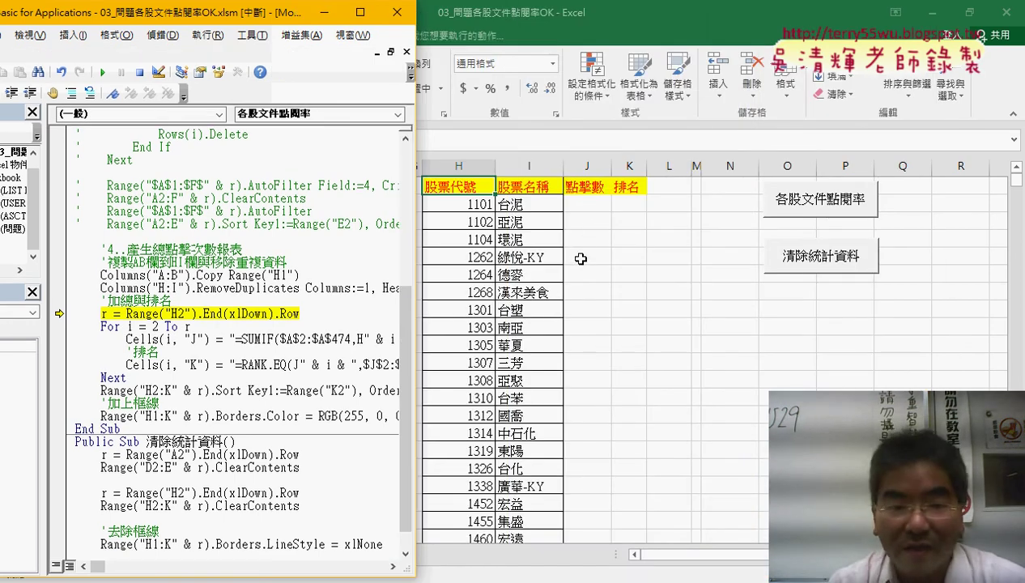
{"action": "key", "text": "F8"}
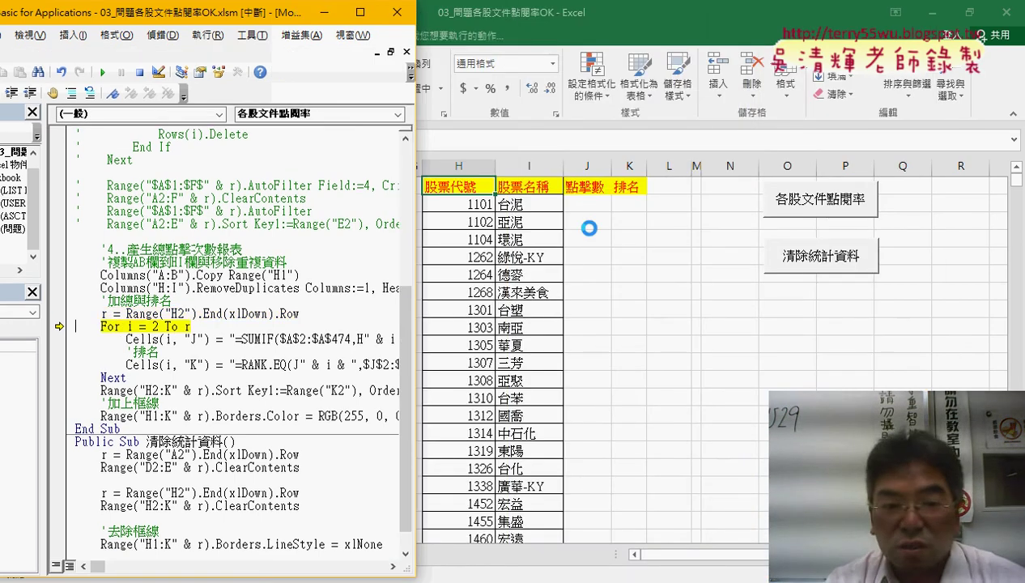
{"action": "key", "text": "F8"}
{"action": "key", "text": "F8"}
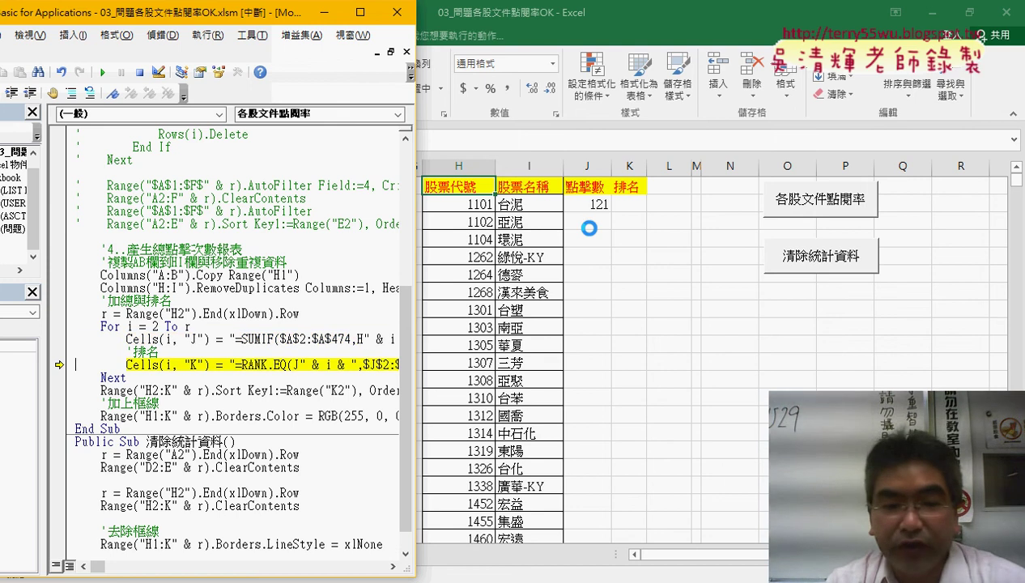
{"action": "key", "text": "F8"}
{"action": "key", "text": "F8"}
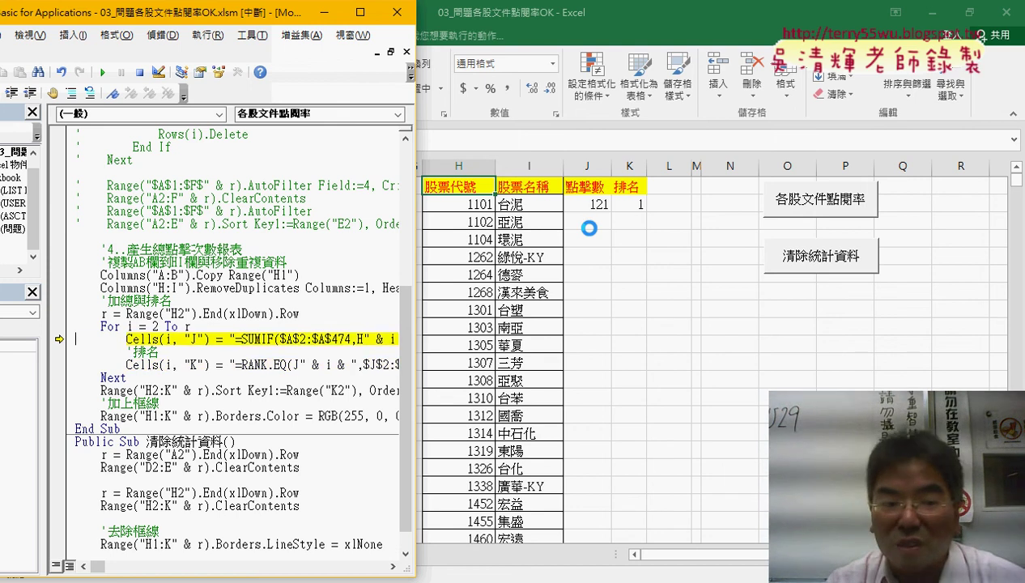
{"action": "key", "text": "F8"}
{"action": "key", "text": "F8"}
{"action": "key", "text": "F8"}
{"action": "key", "text": "F8"}
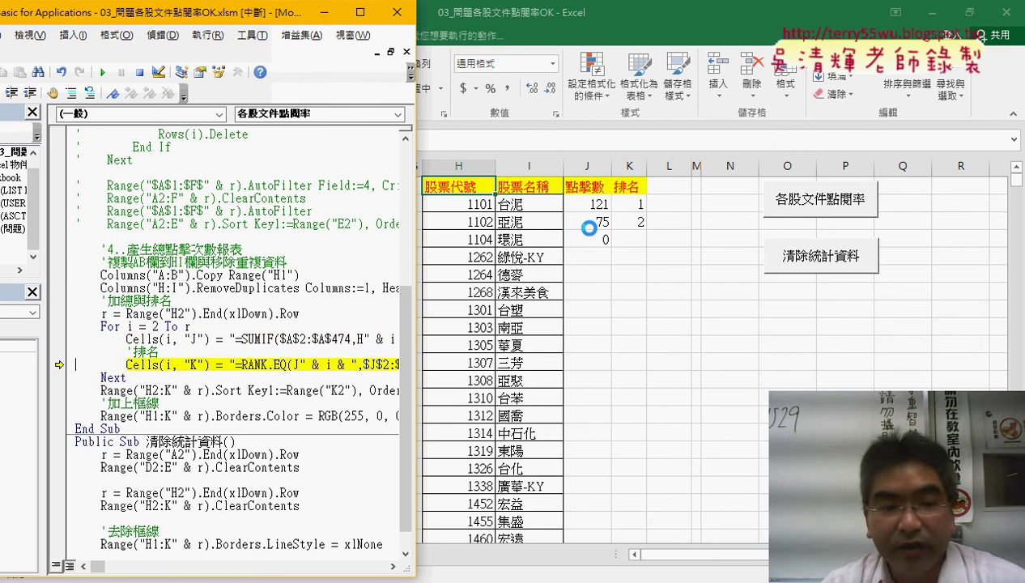
{"action": "key", "text": "F8"}
{"action": "key", "text": "F8"}
{"action": "key", "text": "F8"}
{"action": "key", "text": "F8"}
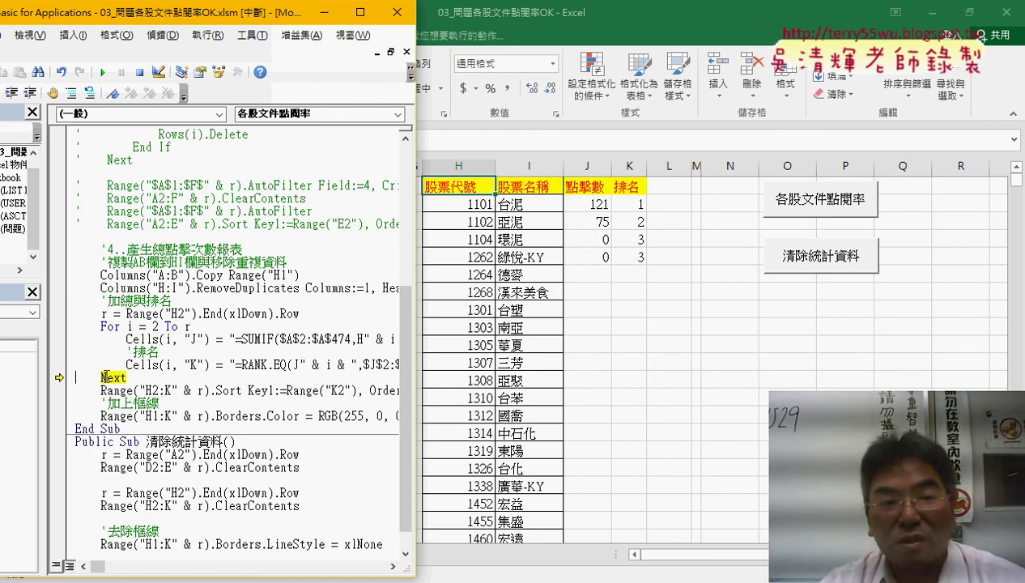
Select the For…Next SUMIF/RANK.EQ loop and comment it out with Comment Block.
{"action": "left_click_drag", "start_coordinate": [126, 377], "coordinate": [75, 326]}
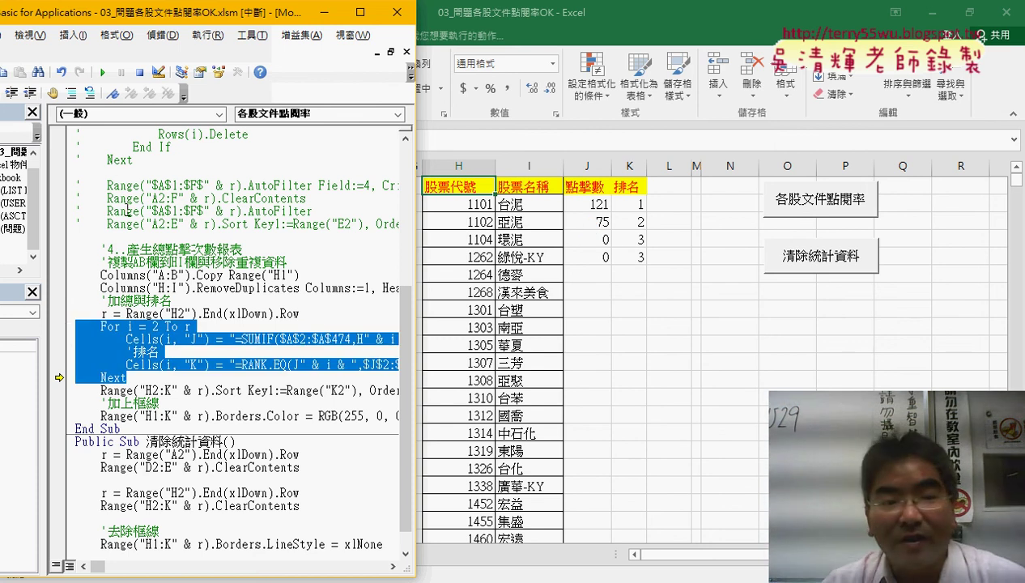
{"action": "scroll", "coordinate": [127, 209], "scroll_direction": "up", "scroll_amount": 2}
{"action": "scroll", "coordinate": [137, 191], "scroll_direction": "up", "scroll_amount": 2}
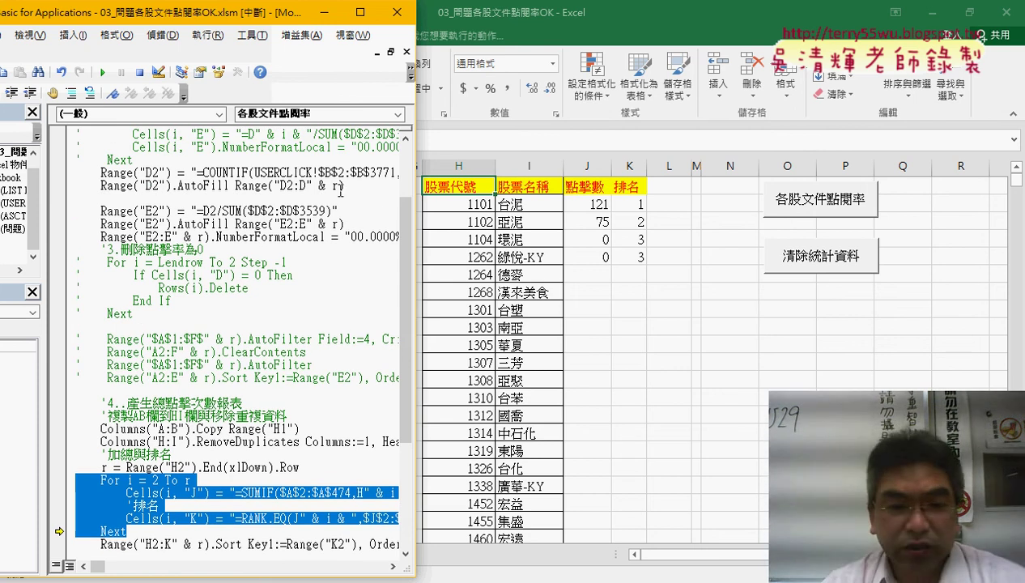
{"action": "scroll", "coordinate": [340, 188], "scroll_direction": "down", "scroll_amount": 3}
{"action": "scroll", "coordinate": [365, 243], "scroll_direction": "down", "scroll_amount": 2}
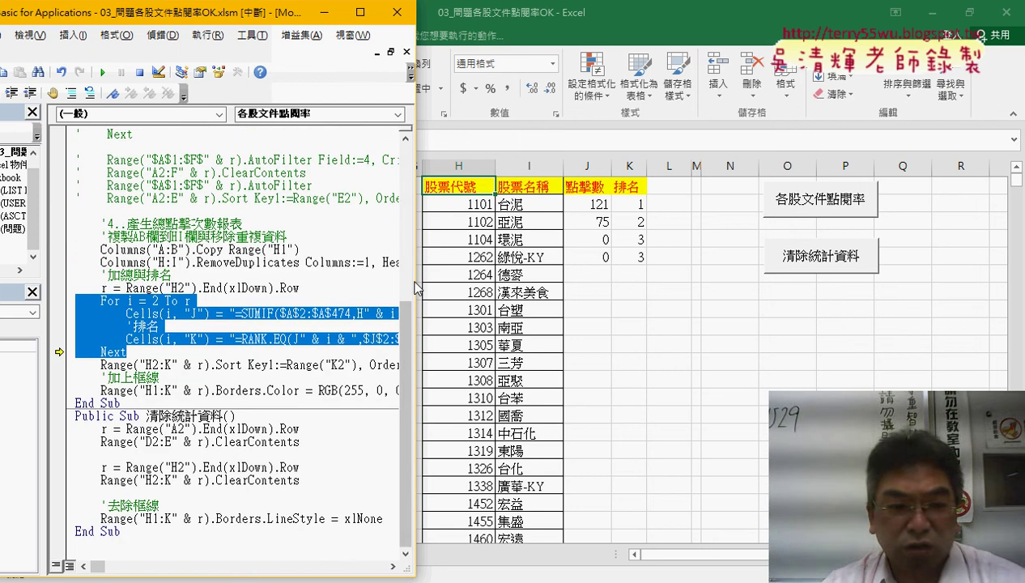
{"action": "left_click_drag", "start_coordinate": [417, 287], "coordinate": [834, 287]}
{"action": "left_click", "coordinate": [148, 357]}
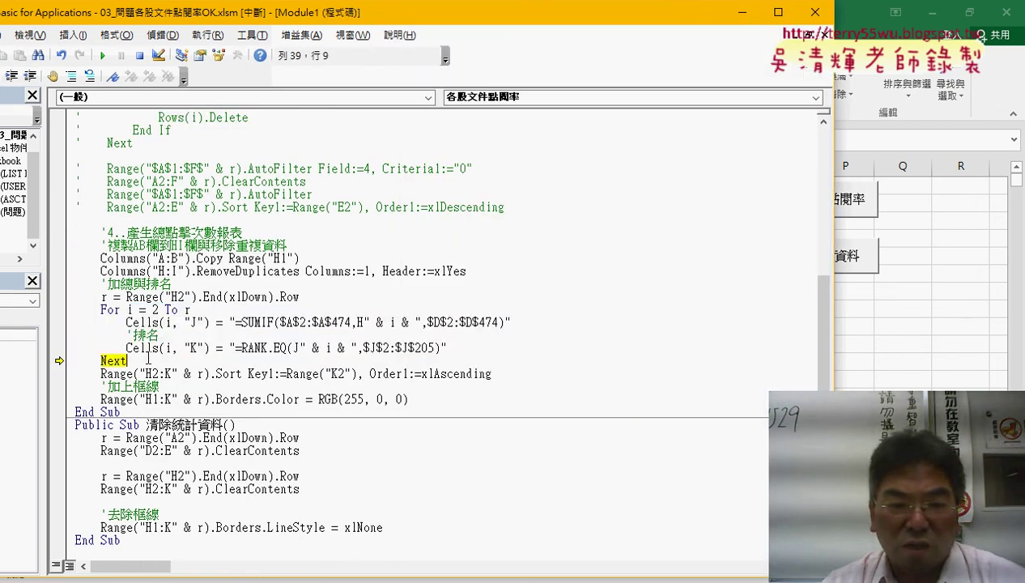
{"action": "left_click_drag", "start_coordinate": [148, 357], "coordinate": [45, 307]}
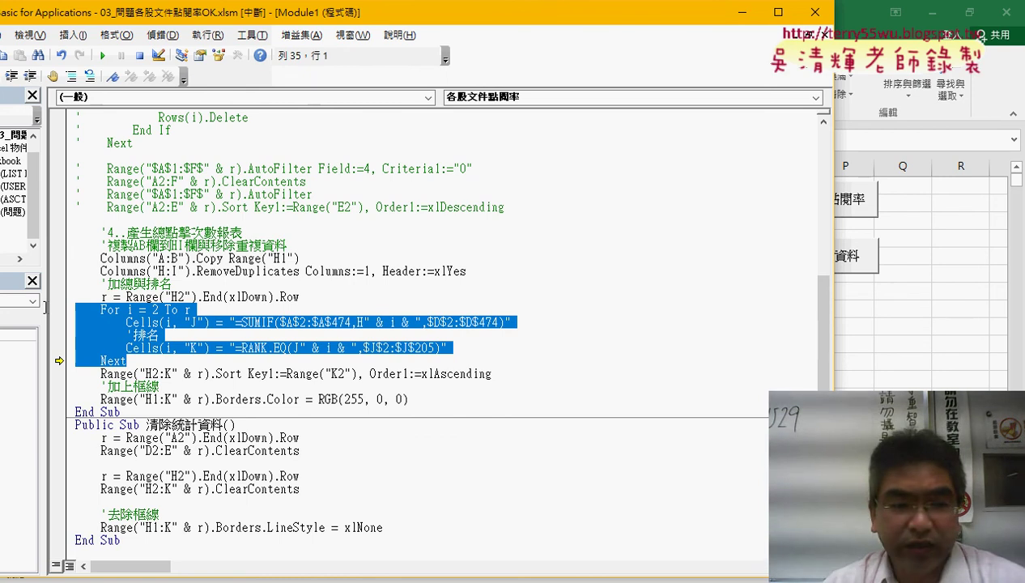
{"action": "left_click", "coordinate": [71, 75]}
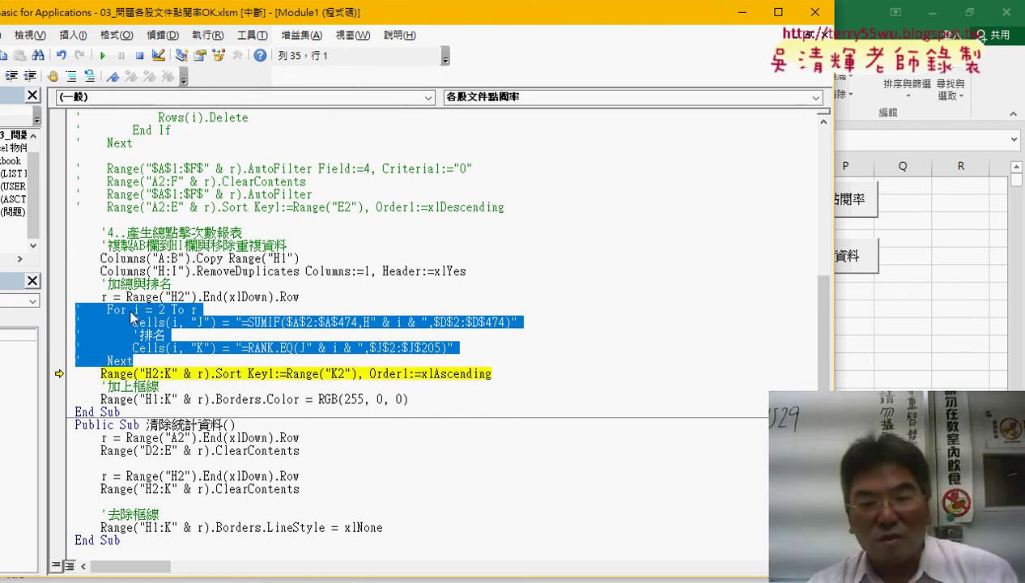
Add a new line after Next and begin typing range("J1")=.
{"action": "left_click", "coordinate": [146, 360]}
{"action": "key", "text": "Return"}
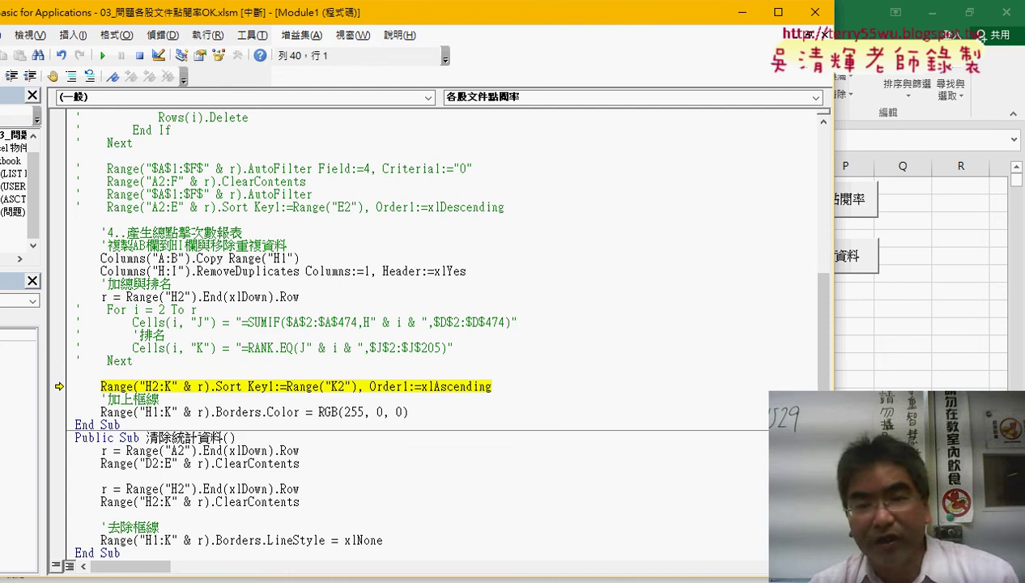
{"action": "left_click_drag", "start_coordinate": [833, 377], "coordinate": [542, 382]}
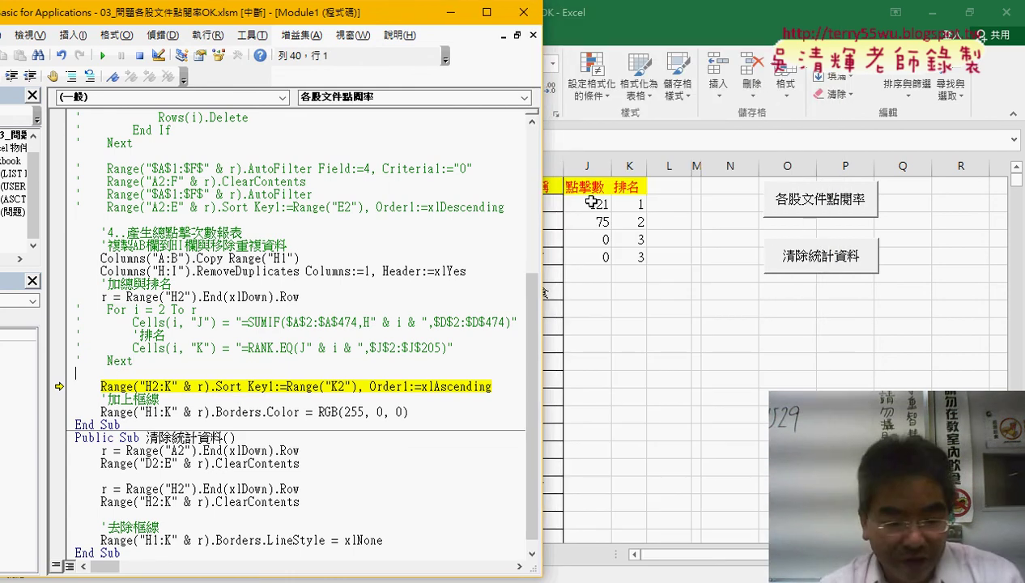
{"action": "left_click", "coordinate": [167, 379]}
{"action": "type", "text": "ra"}
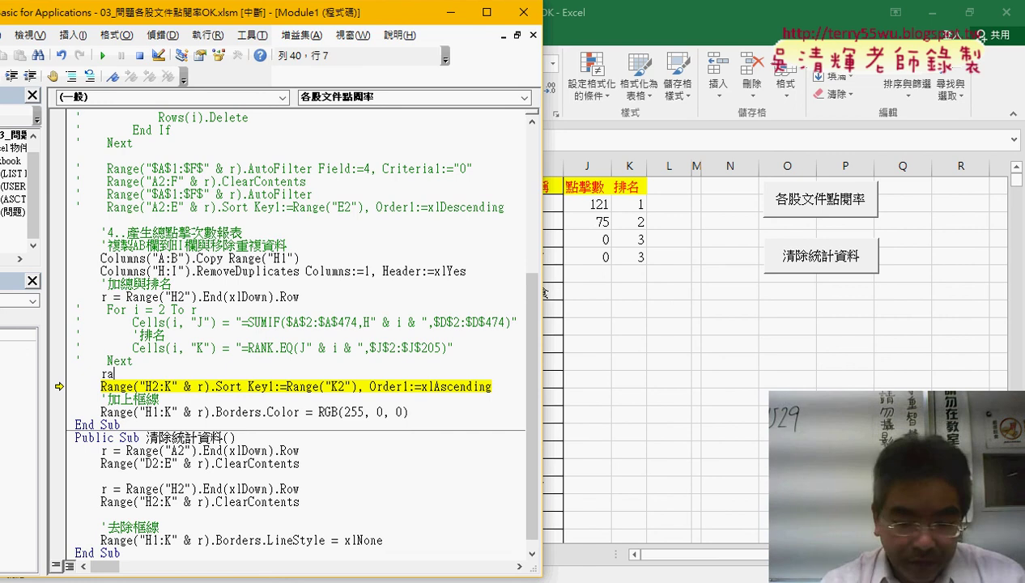
{"action": "type", "text": "nge(\"J"}
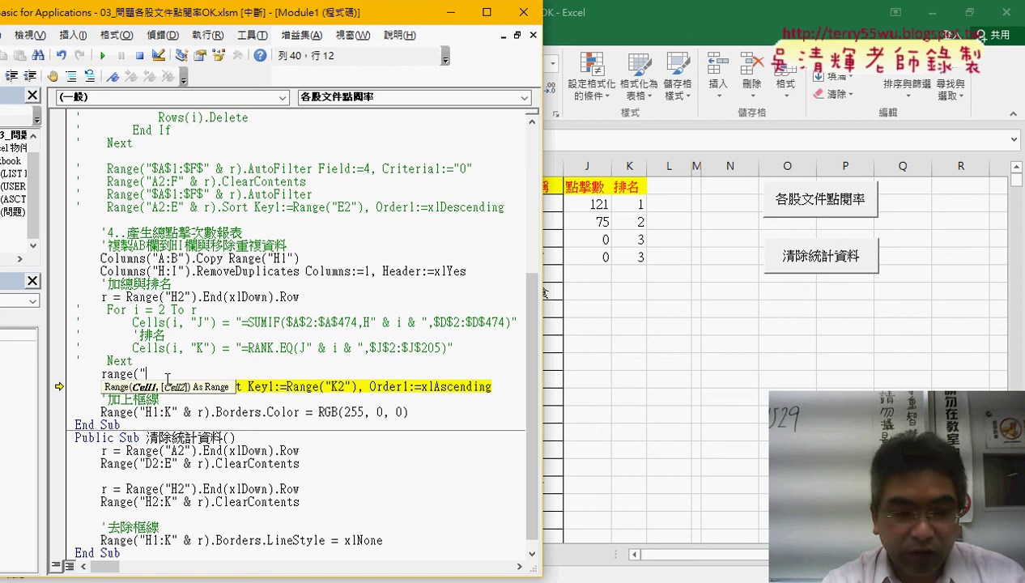
{"action": "type", "text": "1"}
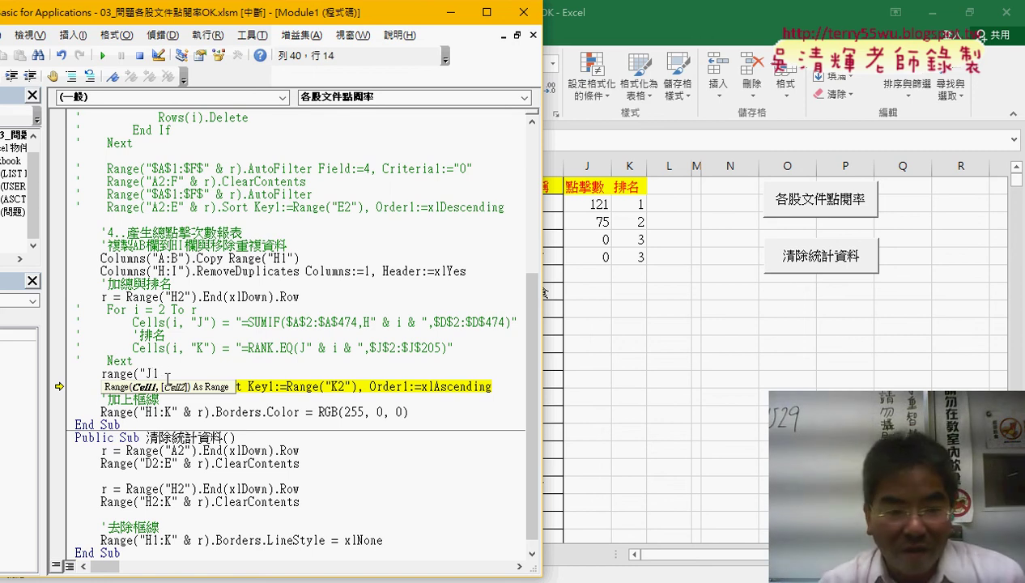
{"action": "type", "text": "\")="}
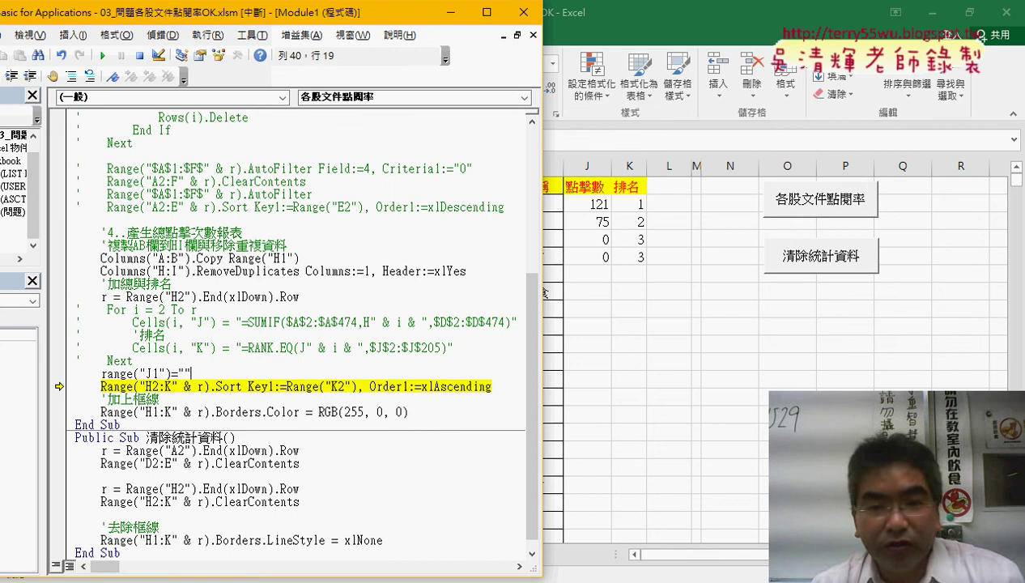
Copy J2's =SUMIF($A$2:$A$474,H2,$D$2:$D$474) from the formula bar and paste it into range("J1")="".
{"action": "key", "text": "Left"}
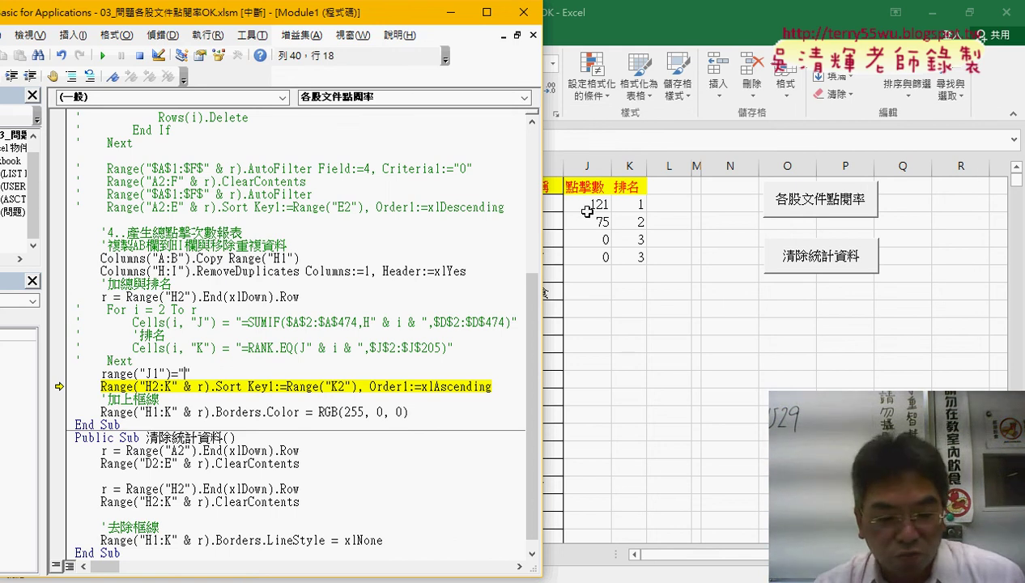
{"action": "left_click", "coordinate": [576, 206]}
{"action": "left_click_drag", "start_coordinate": [448, 140], "coordinate": [113, 142]}
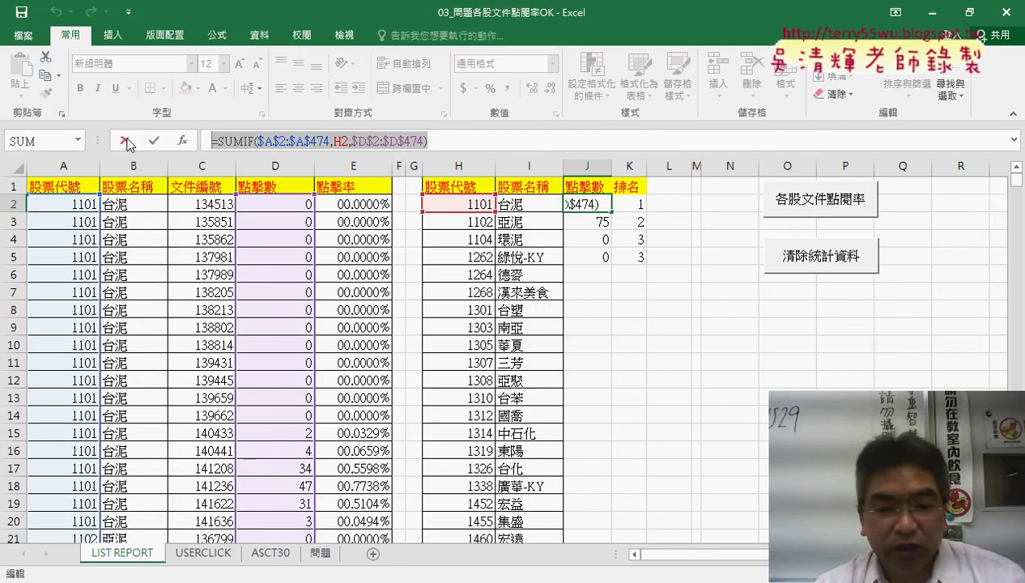
{"action": "key", "text": "ctrl+c"}
{"action": "key", "text": "Escape"}
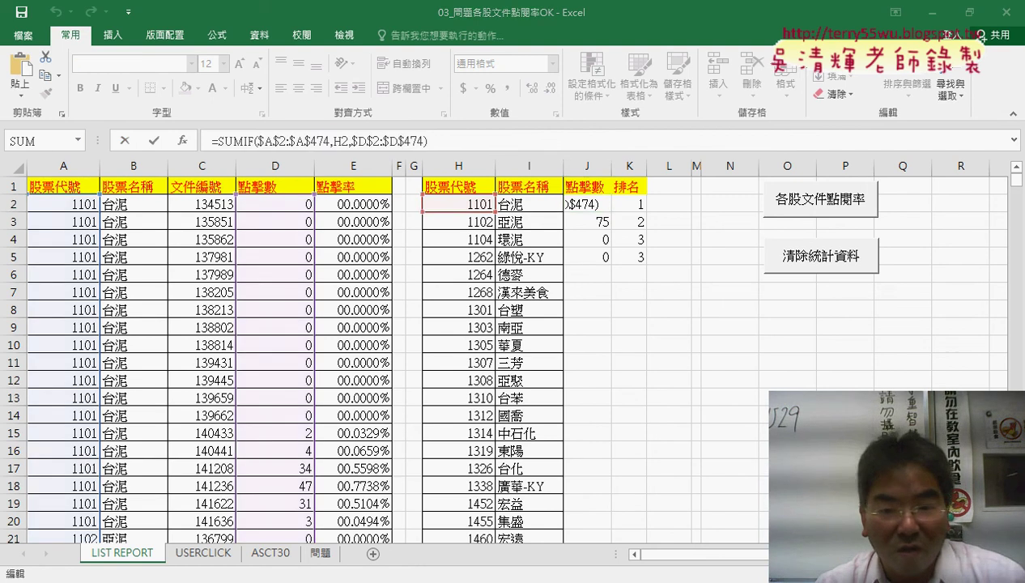
{"action": "left_click", "coordinate": [607, 514]}
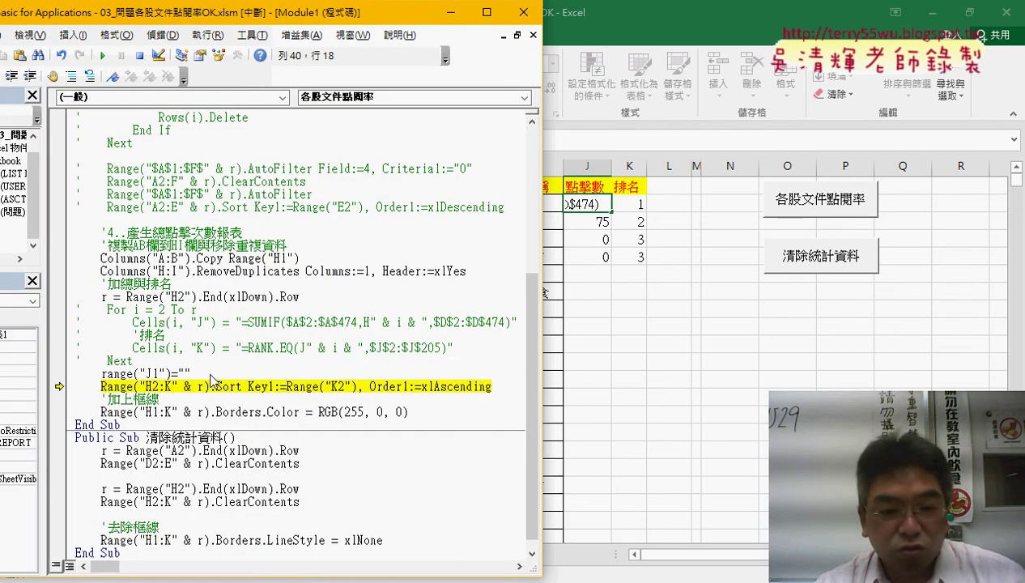
{"action": "key", "text": "alt+F11"}
{"action": "key", "text": "Escape"}
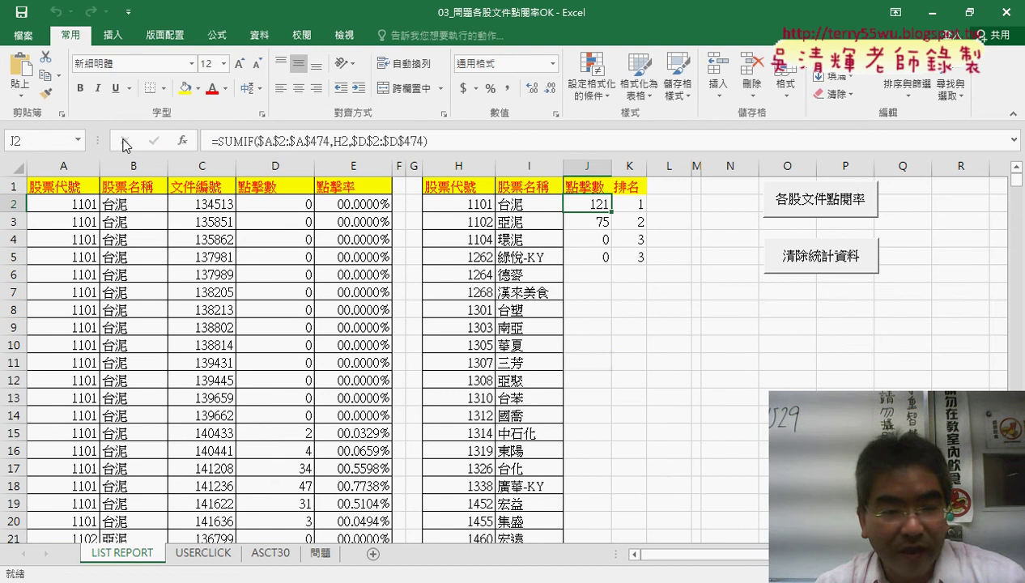
{"action": "left_click", "coordinate": [502, 514]}
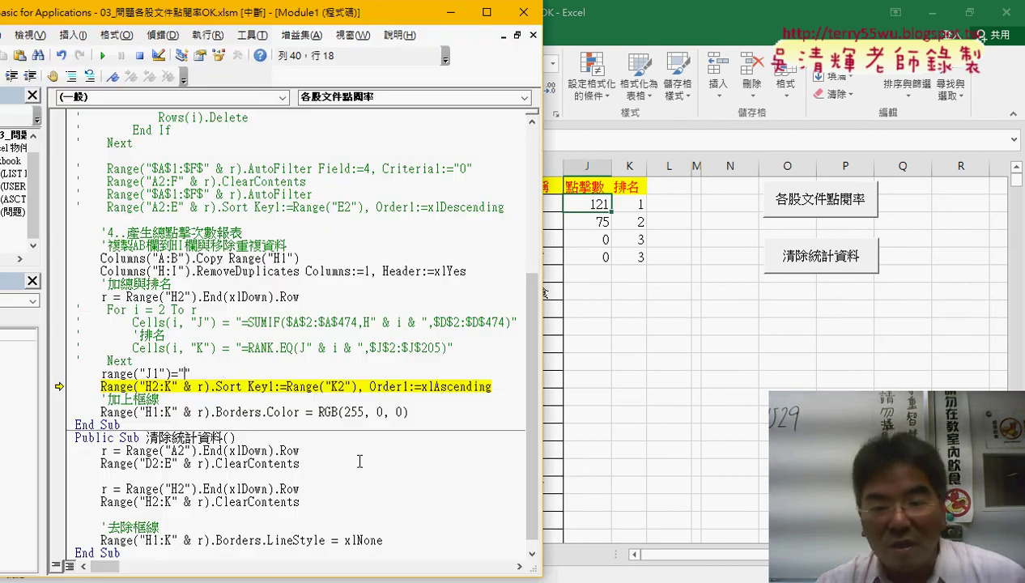
{"action": "key", "text": "ctrl+v"}
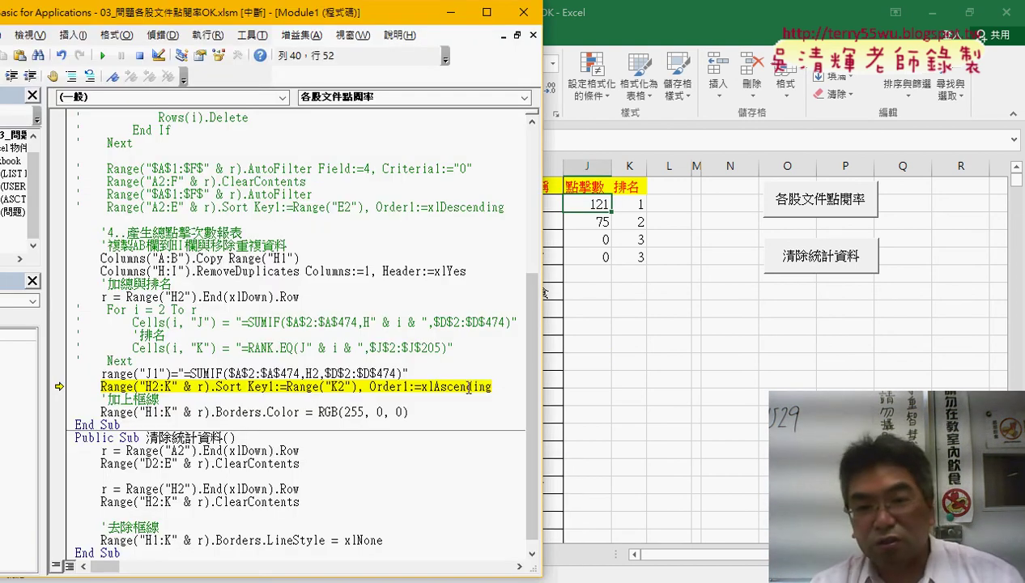
Below the J1 formula line, start a Range("J1").AutoFill statement.
{"action": "key", "text": "Return"}
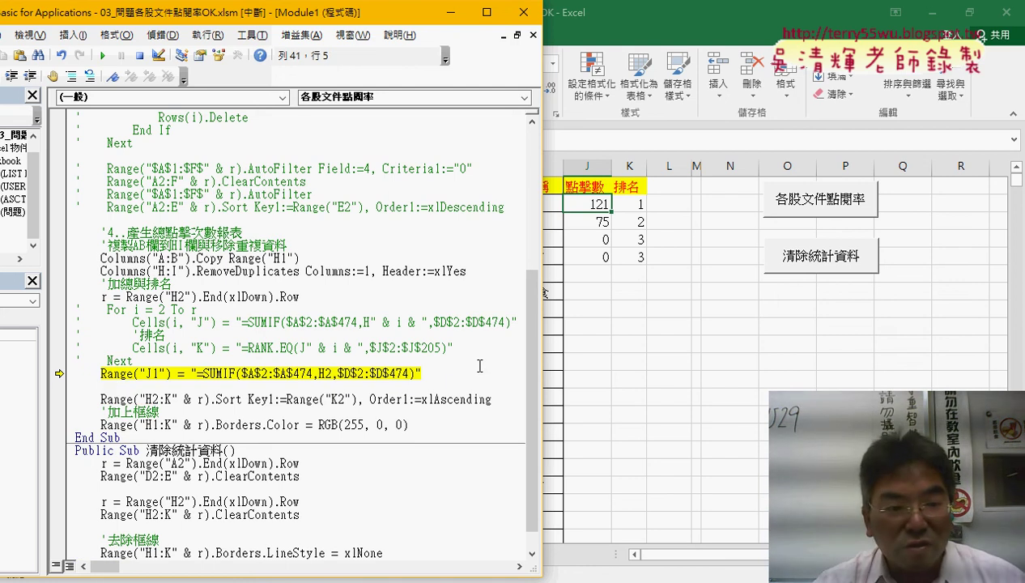
{"action": "key", "text": "Return"}
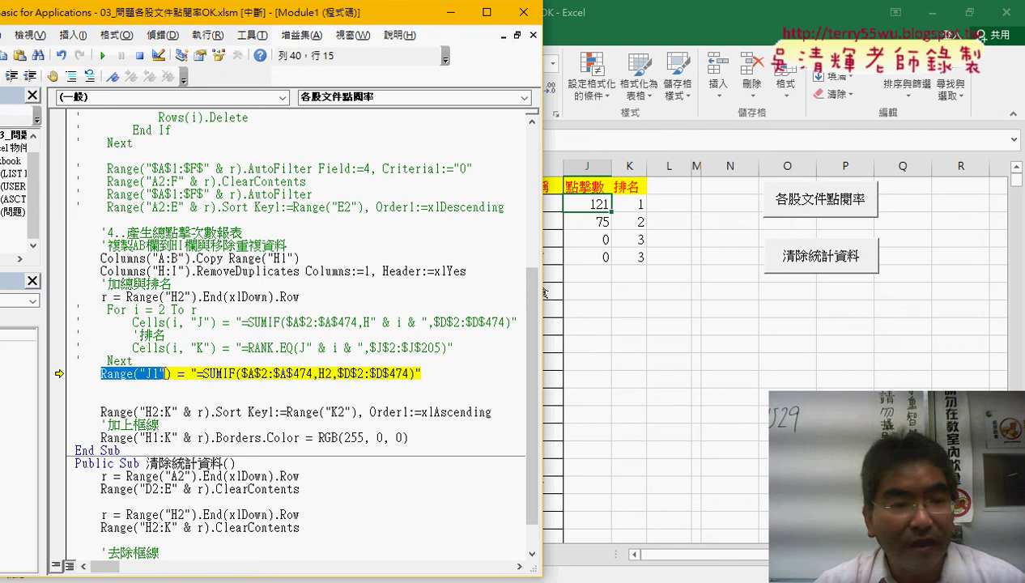
{"action": "left_click_drag", "start_coordinate": [99, 373], "coordinate": [171, 373]}
{"action": "scroll", "coordinate": [192, 362], "scroll_direction": "up", "scroll_amount": 2}
{"action": "scroll", "coordinate": [193, 362], "scroll_direction": "up", "scroll_amount": 1}
{"action": "scroll", "coordinate": [178, 268], "scroll_direction": "up", "scroll_amount": 1}
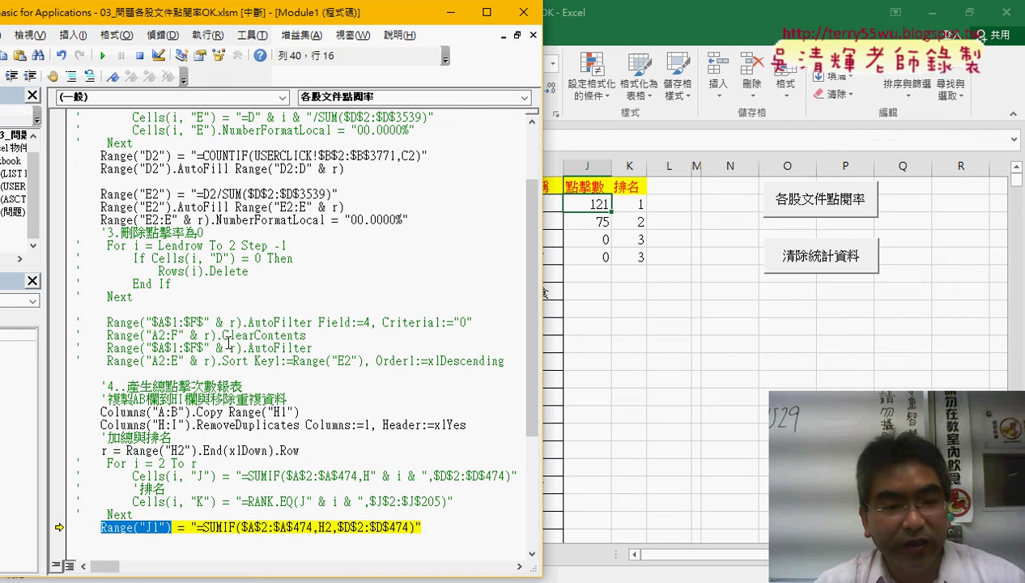
{"action": "scroll", "coordinate": [187, 384], "scroll_direction": "down", "scroll_amount": 1}
{"action": "scroll", "coordinate": [187, 384], "scroll_direction": "down", "scroll_amount": 3}
{"action": "left_click_drag", "start_coordinate": [153, 373], "coordinate": [149, 388]}
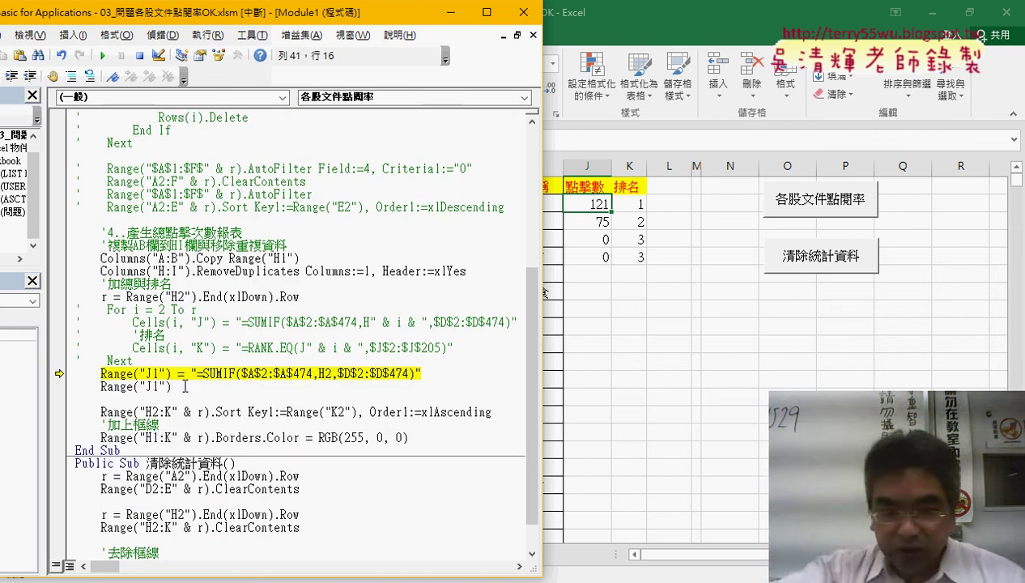
{"action": "type", "text": "."}
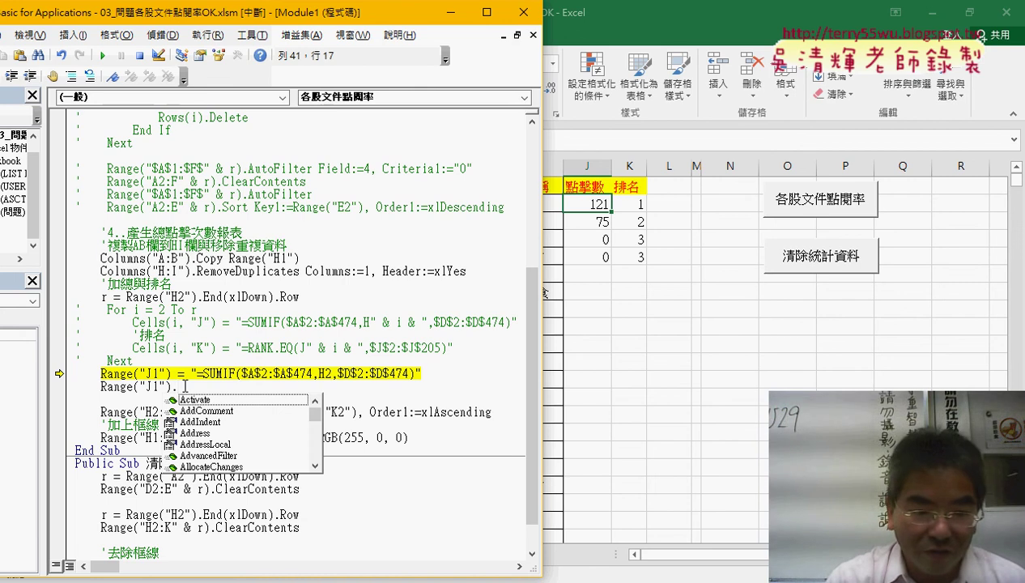
{"action": "type", "text": "a"}
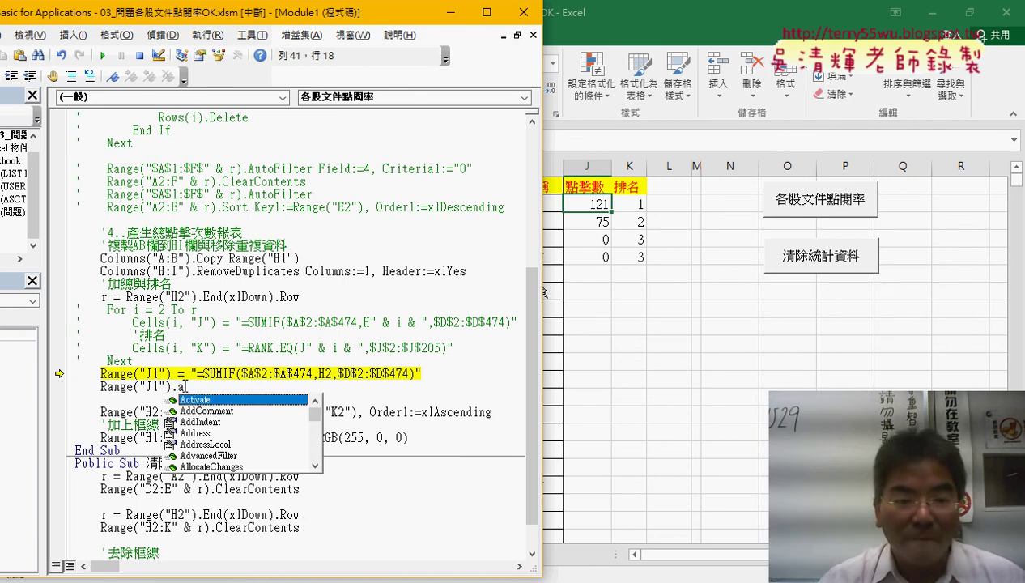
{"action": "type", "text": "u"}
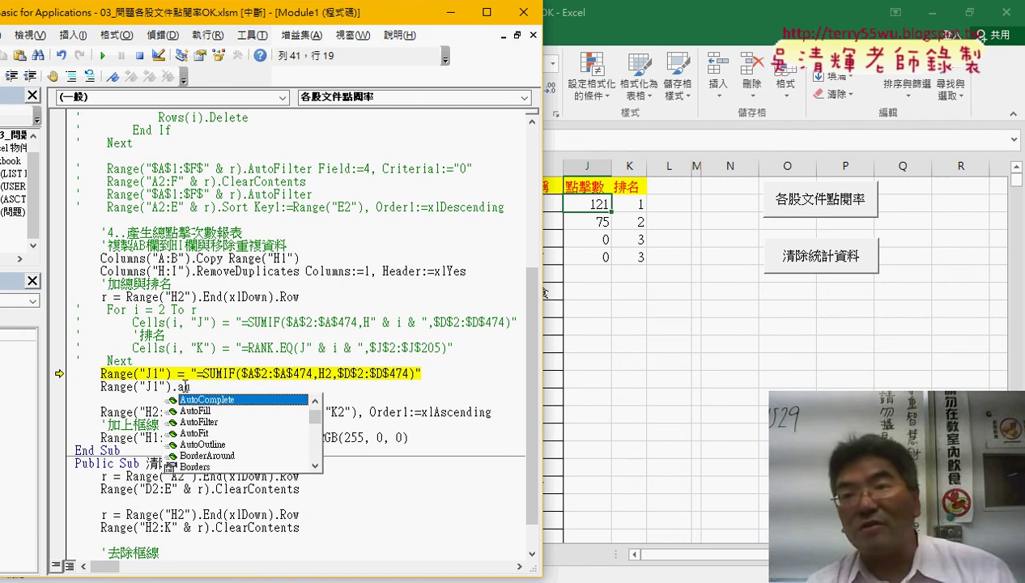
{"action": "key", "text": "Down"}
{"action": "key", "text": "space"}
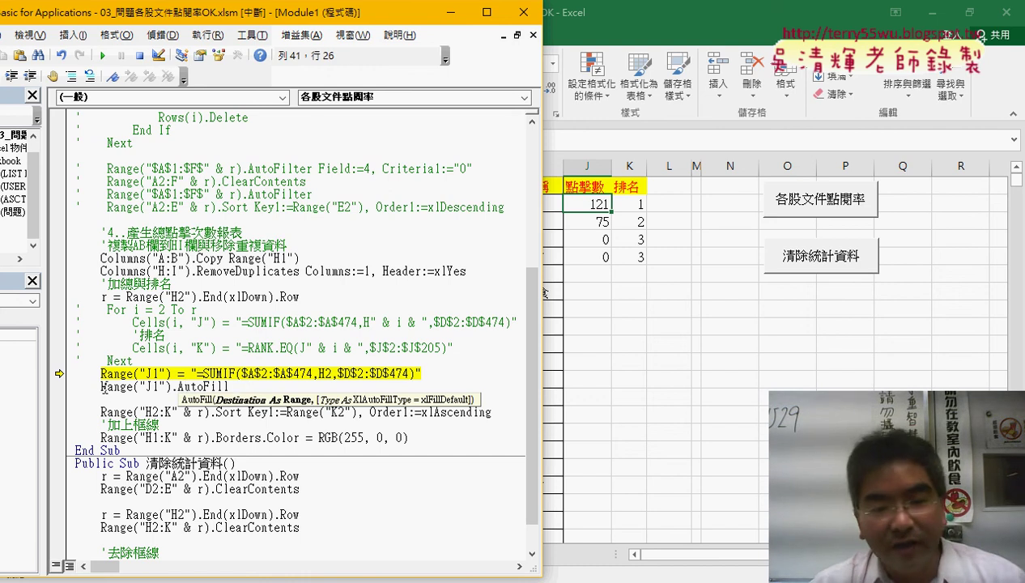
Complete the AutoFill destination as Range("J1:J" & r) using the row-count variable r.
{"action": "left_click_drag", "start_coordinate": [102, 386], "coordinate": [153, 387]}
{"action": "key", "text": "ctrl+c"}
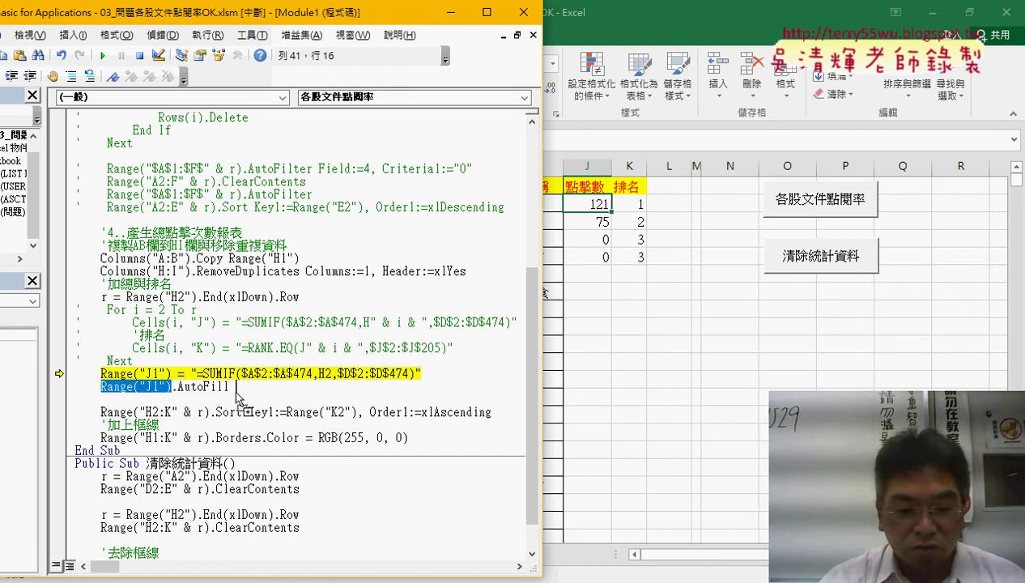
{"action": "left_click", "coordinate": [236, 386]}
{"action": "key", "text": "ctrl+v"}
{"action": "type", "text": ")"}
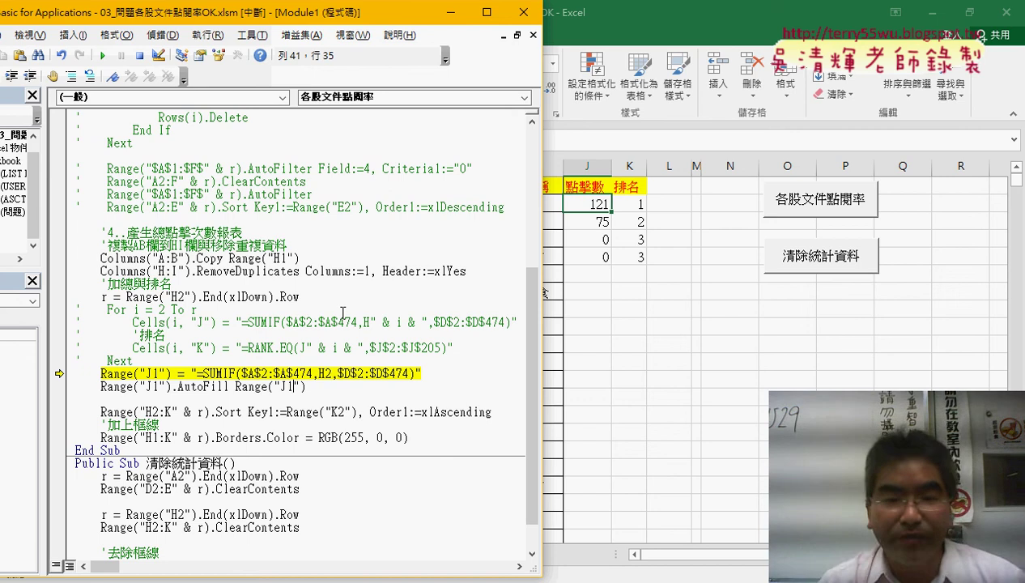
{"action": "type", "text": ":J"}
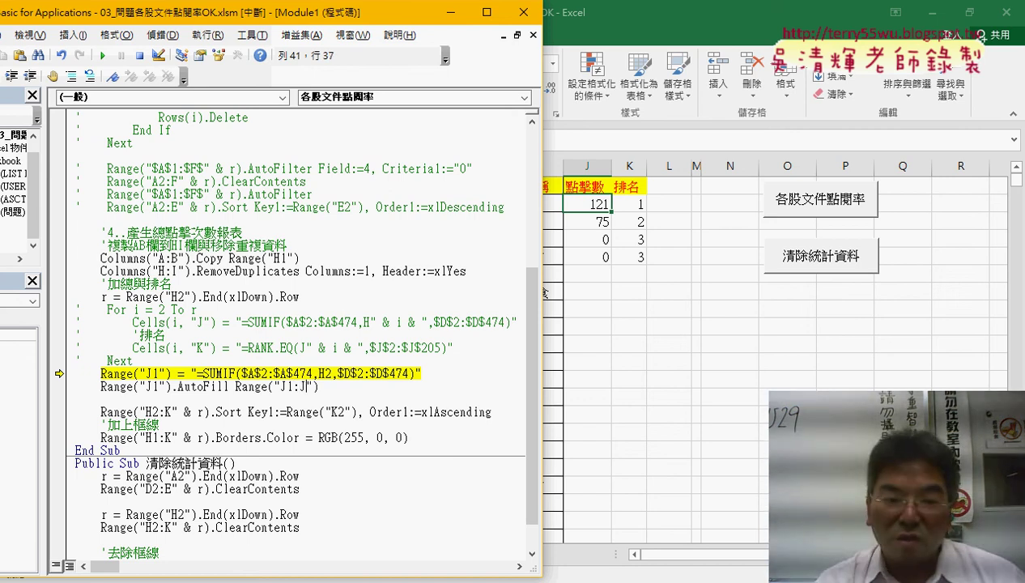
{"action": "left_click", "coordinate": [309, 386]}
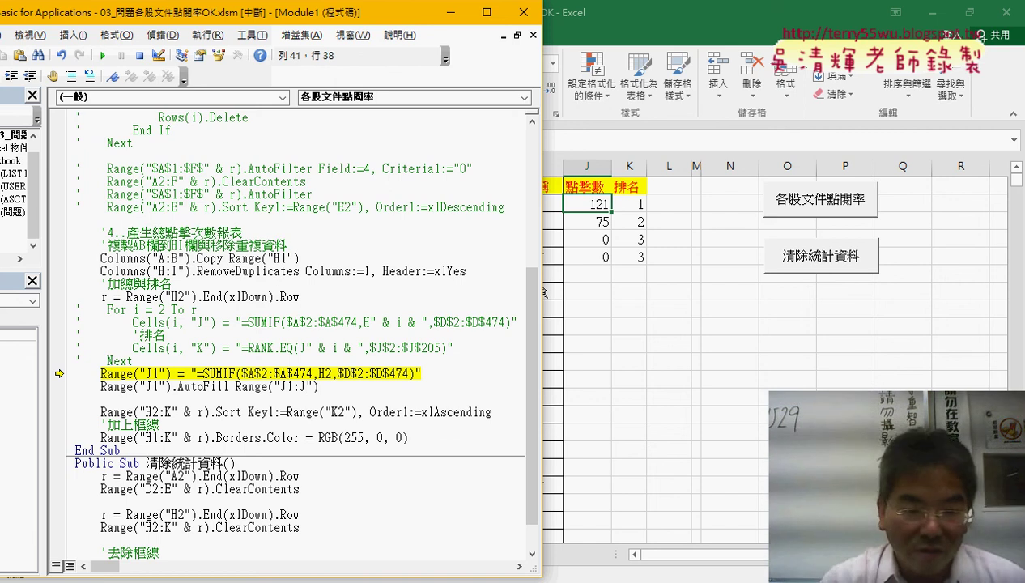
{"action": "type", "text": "\" "}
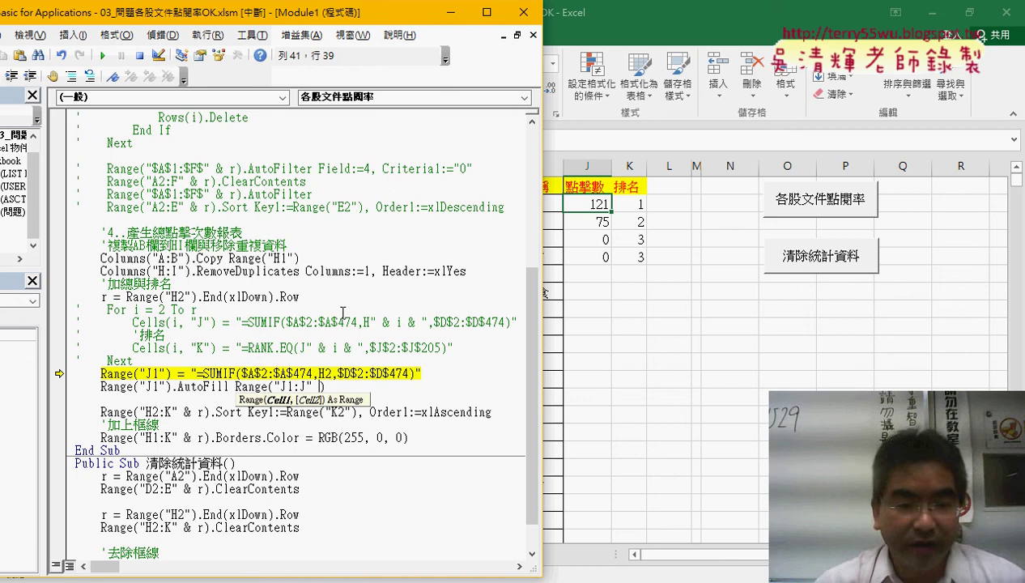
{"action": "type", "text": "& r"}
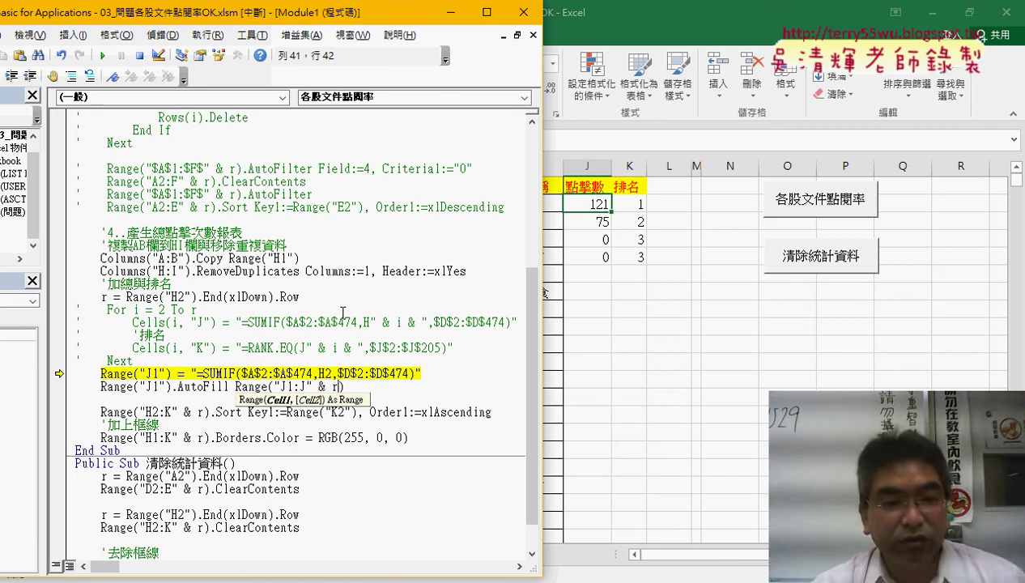
{"action": "key", "text": "Up"}
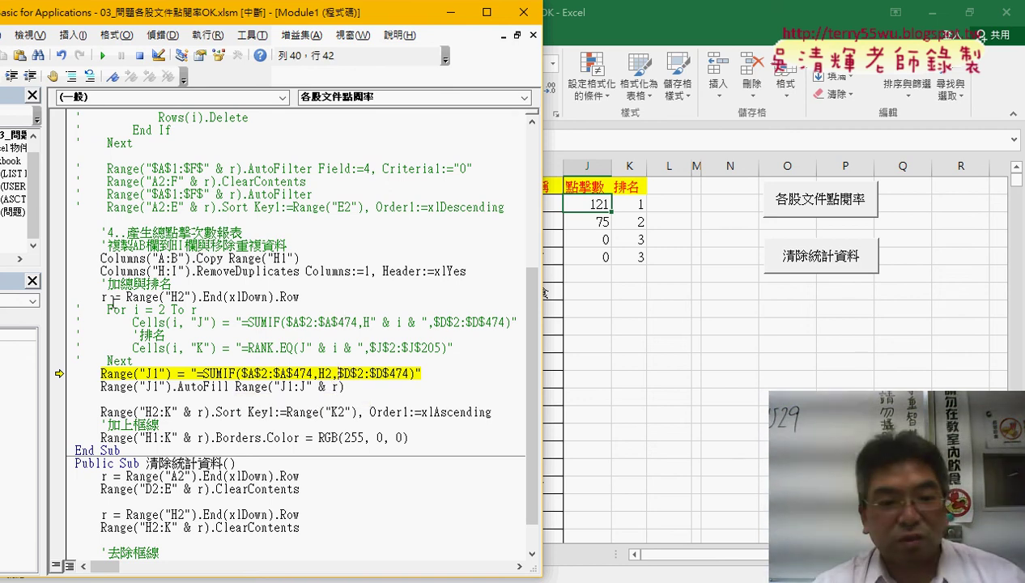
{"action": "double_click", "coordinate": [112, 297]}
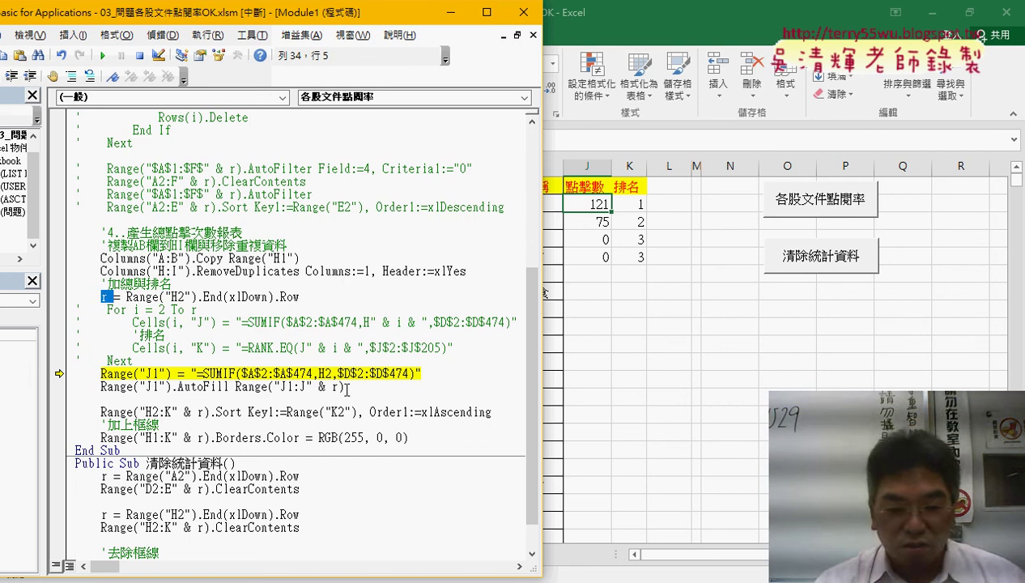
{"action": "left_click", "coordinate": [342, 386]}
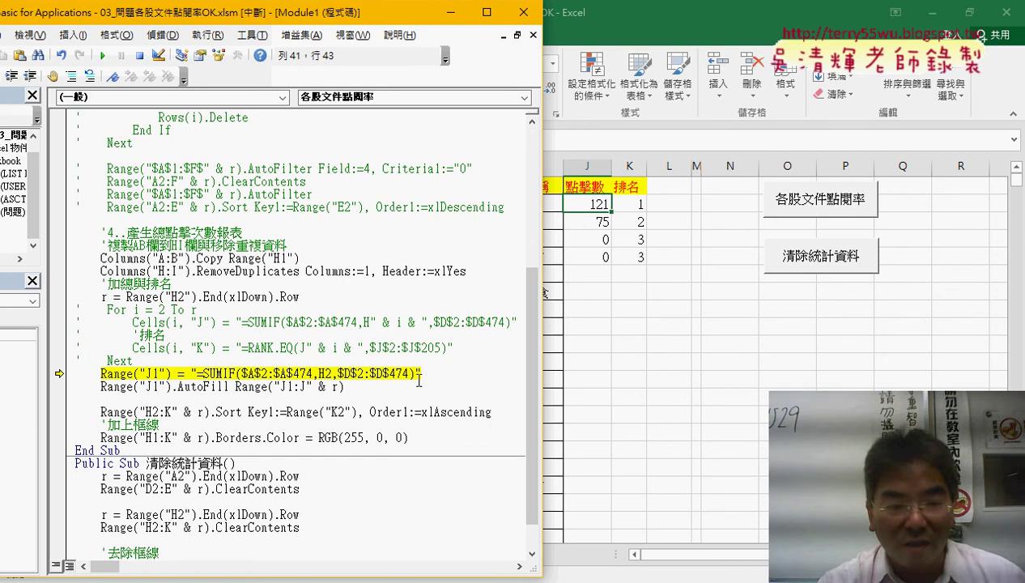
{"action": "left_click", "coordinate": [419, 382]}
Run the J1 SUMIF and AutoFill lines with F8 so J1 shows 121, then add a blank line below.
{"action": "key", "text": "F8"}
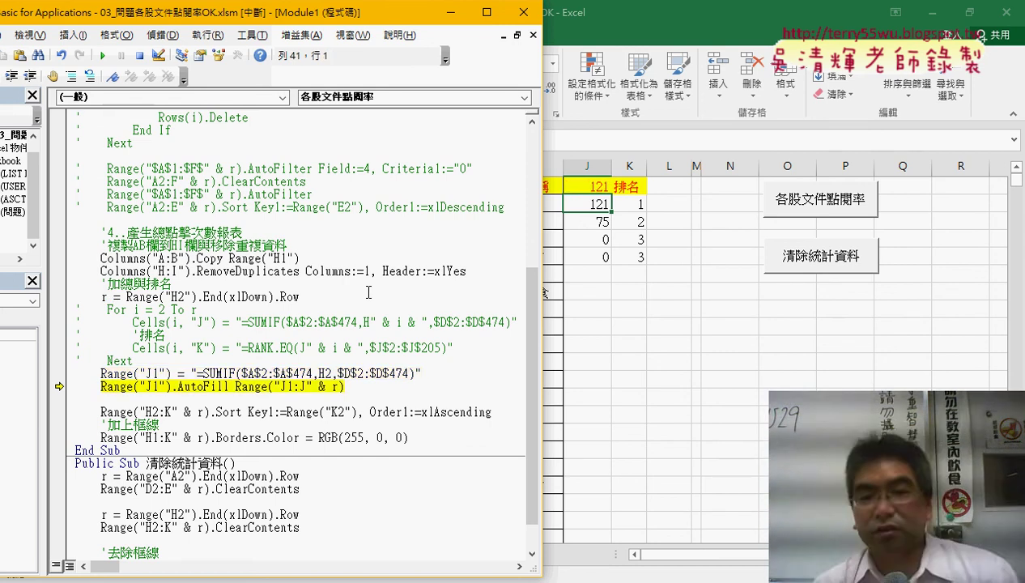
{"action": "key", "text": "F8"}
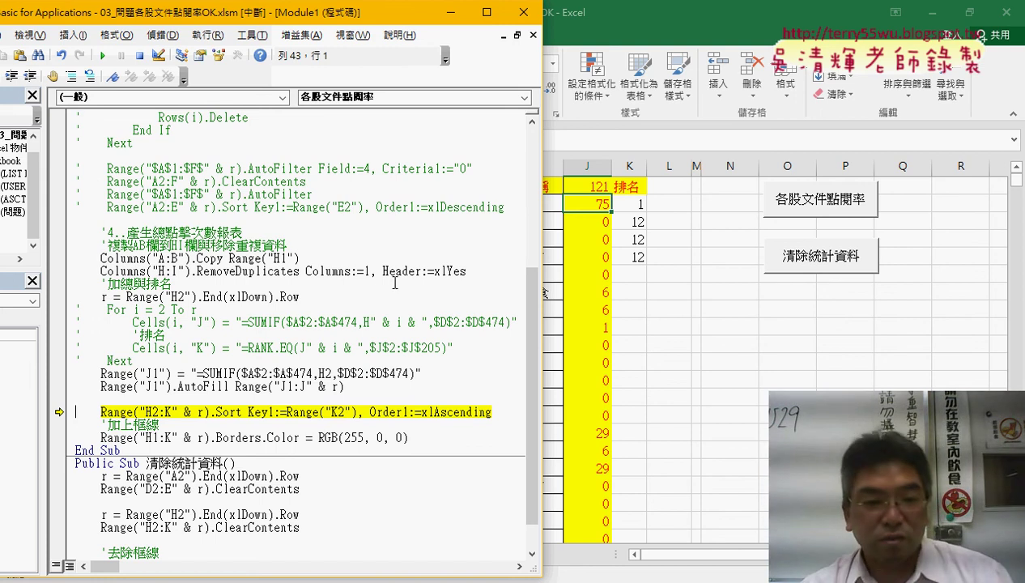
{"action": "left_click", "coordinate": [369, 386]}
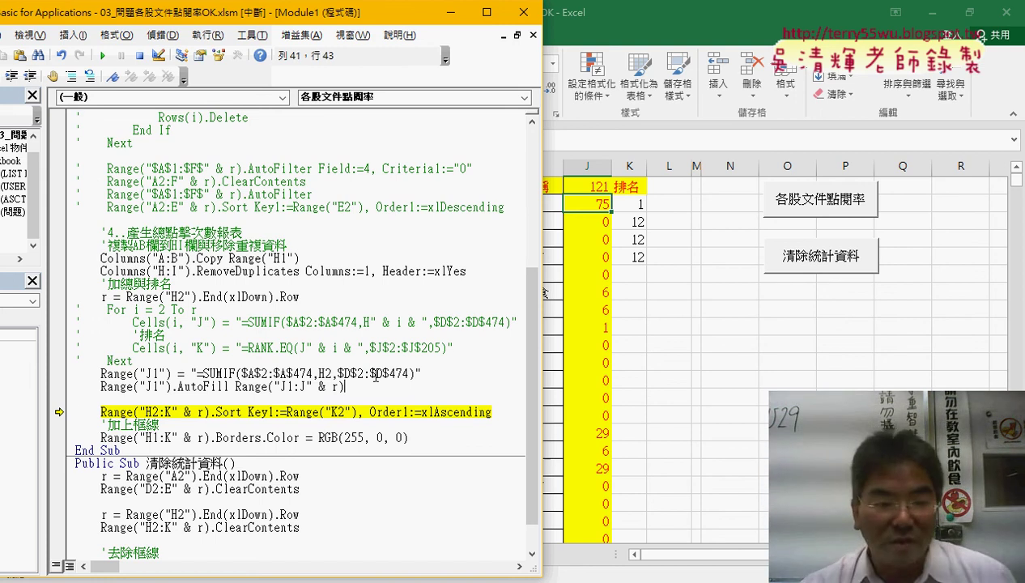
{"action": "key", "text": "Return"}
{"action": "type", "text": "."}
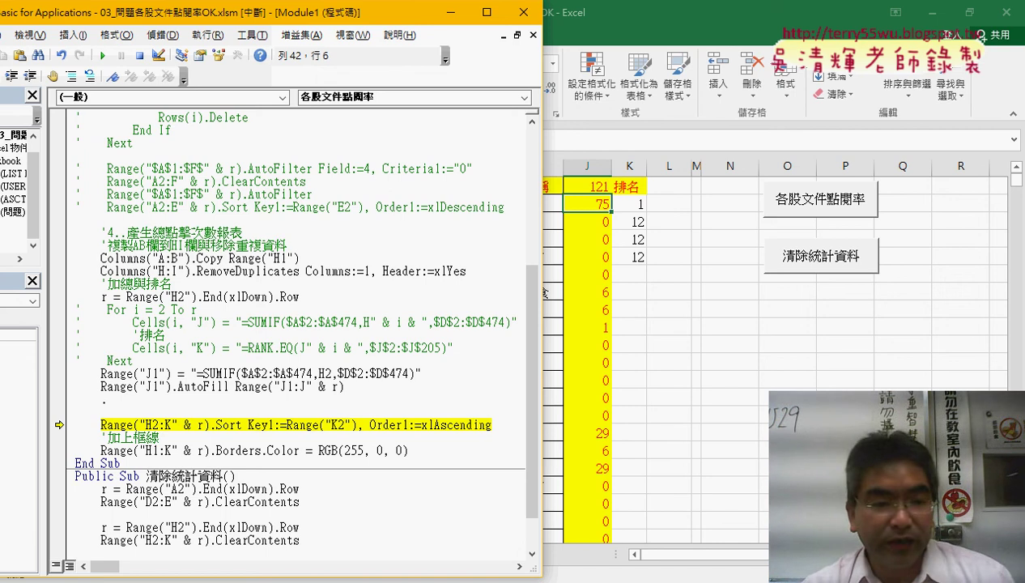
{"action": "key", "text": "BackSpace"}
{"action": "key", "text": "Return"}
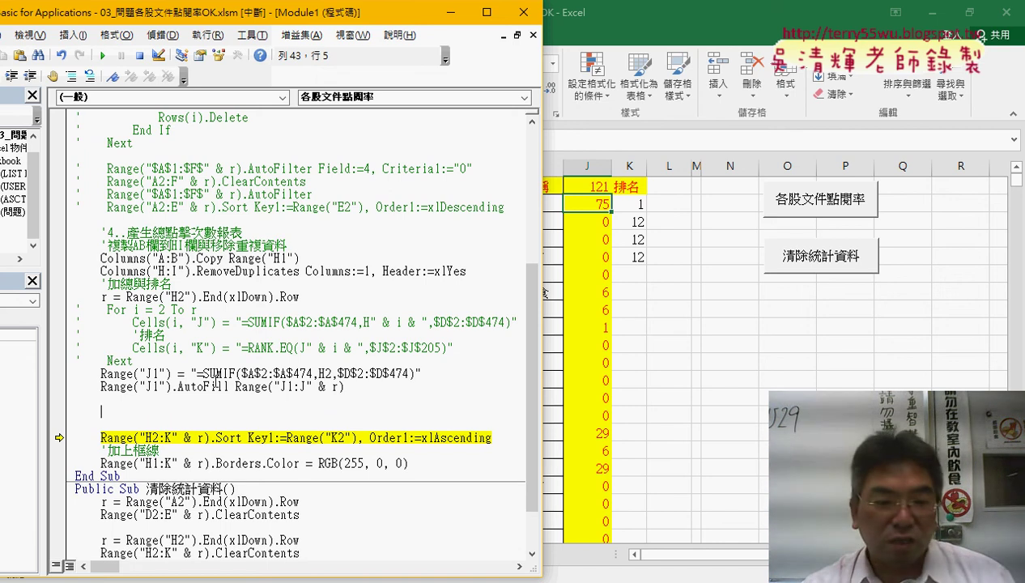
Duplicate the J1 formula and AutoFill lines and change every J to K.
{"action": "mouse_move", "coordinate": [102, 374]}
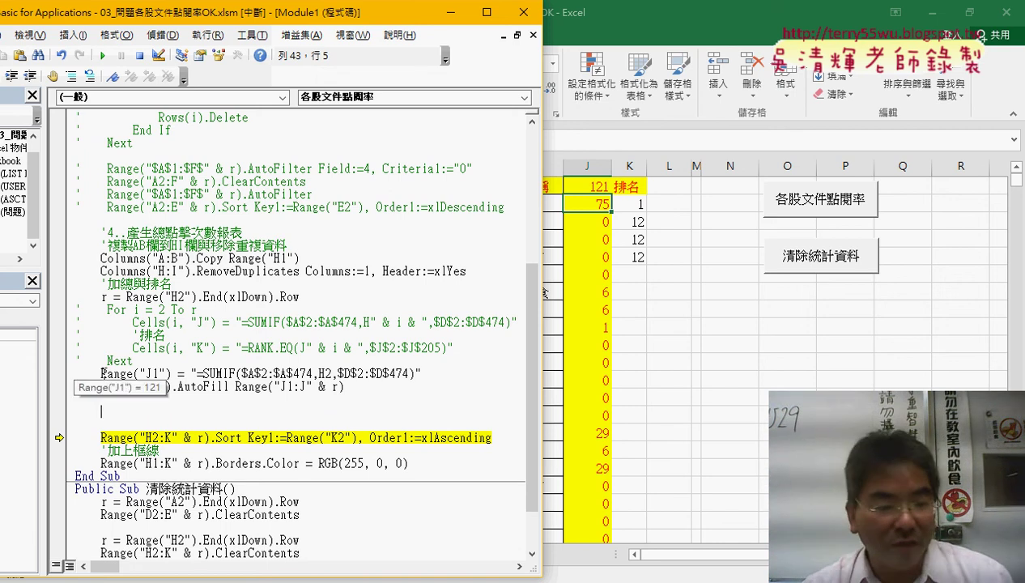
{"action": "left_click_drag", "start_coordinate": [100, 374], "coordinate": [424, 387]}
{"action": "left_click_drag", "start_coordinate": [346, 387], "coordinate": [9, 374]}
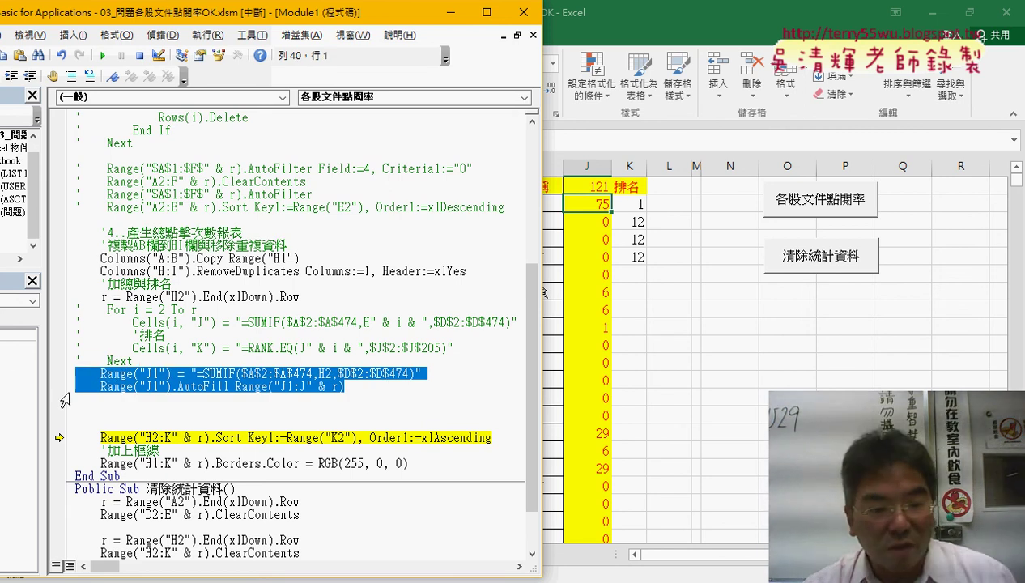
{"action": "key", "text": "ctrl+c"}
{"action": "left_click", "coordinate": [81, 399]}
{"action": "key", "text": "ctrl+v"}
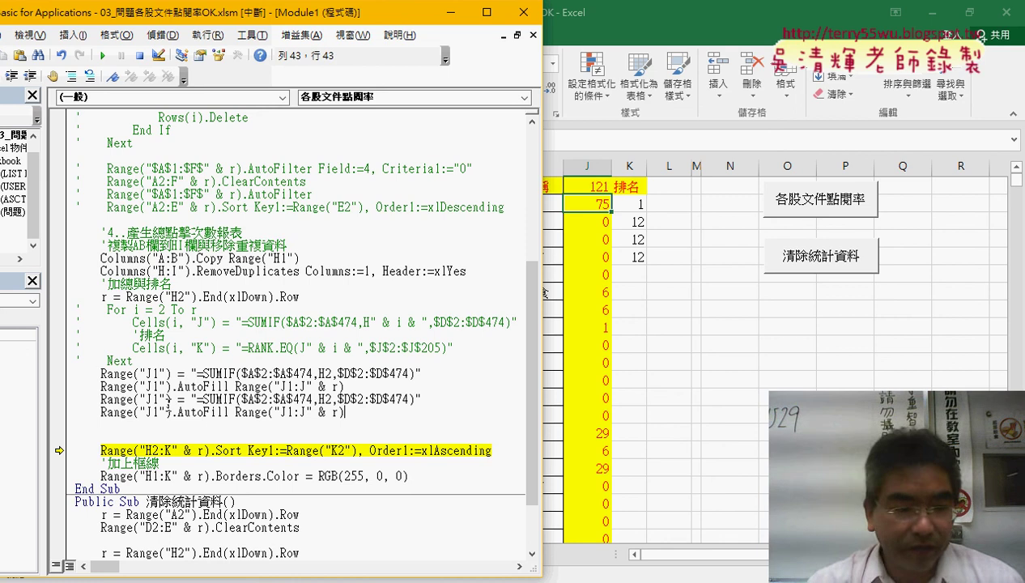
{"action": "left_click_drag", "start_coordinate": [156, 399], "coordinate": [145, 399]}
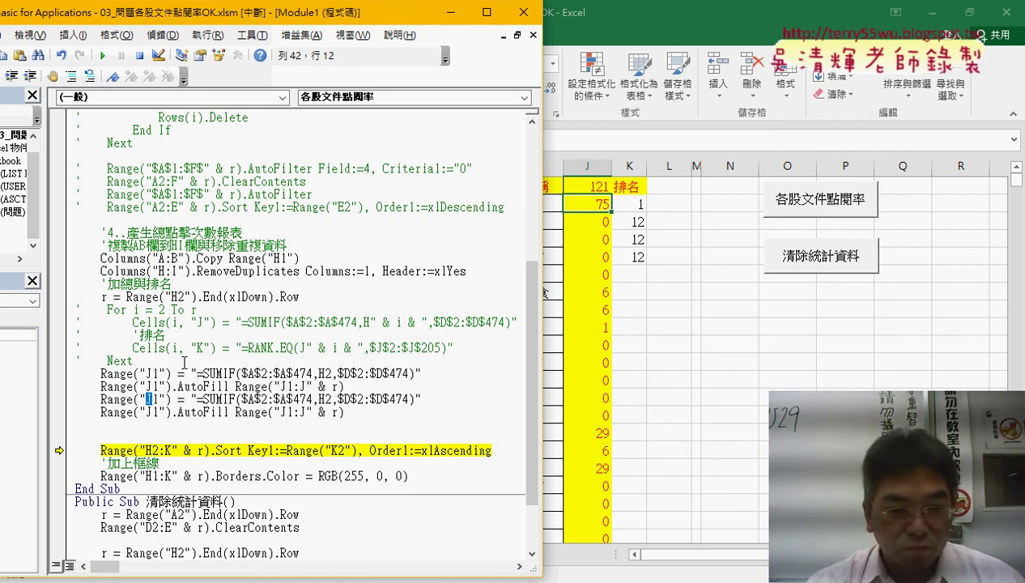
{"action": "type", "text": "K"}
{"action": "left_click_drag", "start_coordinate": [152, 412], "coordinate": [146, 412]}
{"action": "type", "text": "K"}
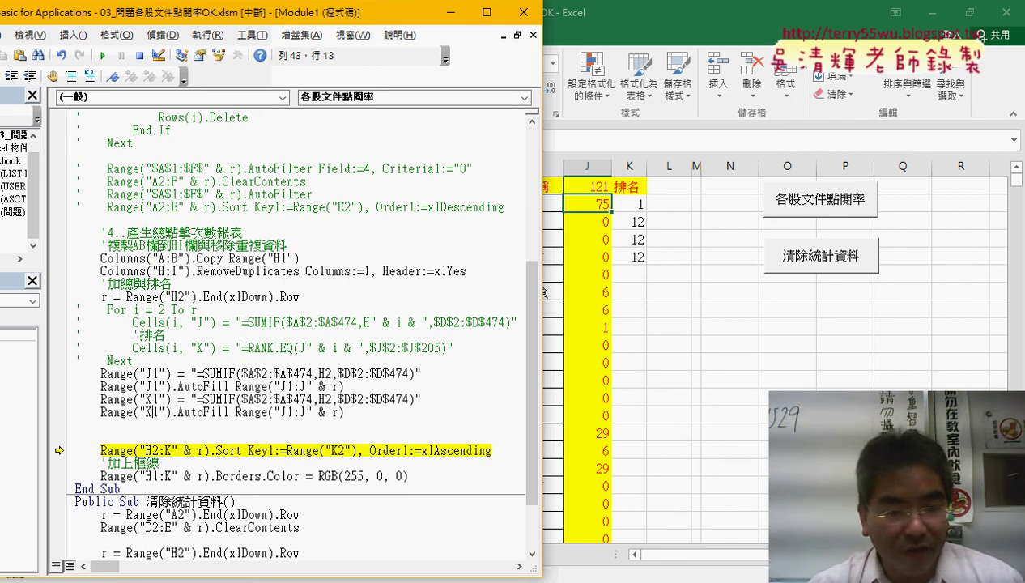
{"action": "left_click", "coordinate": [285, 413]}
{"action": "key", "text": "BackSpace"}
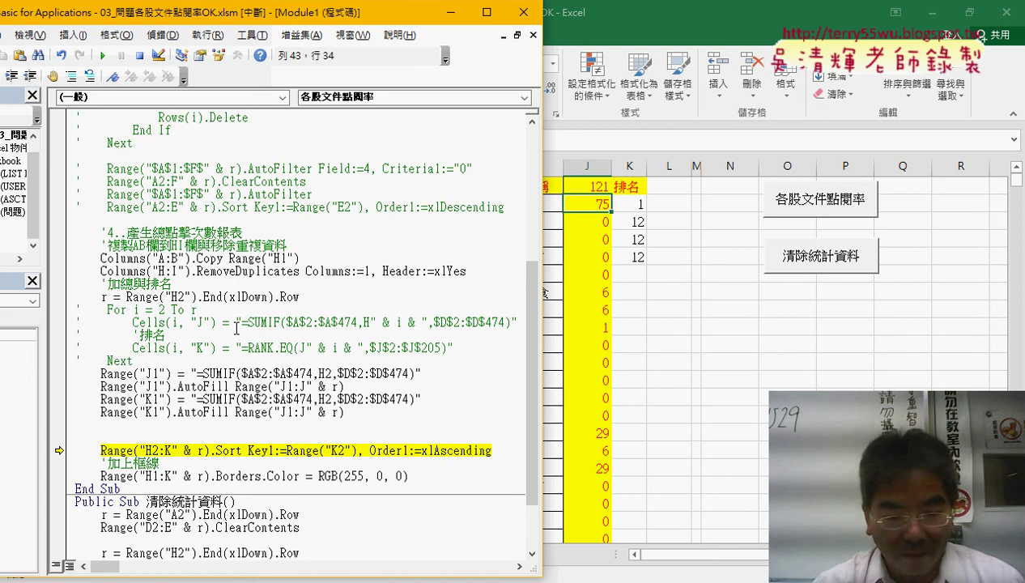
{"action": "type", "text": "K"}
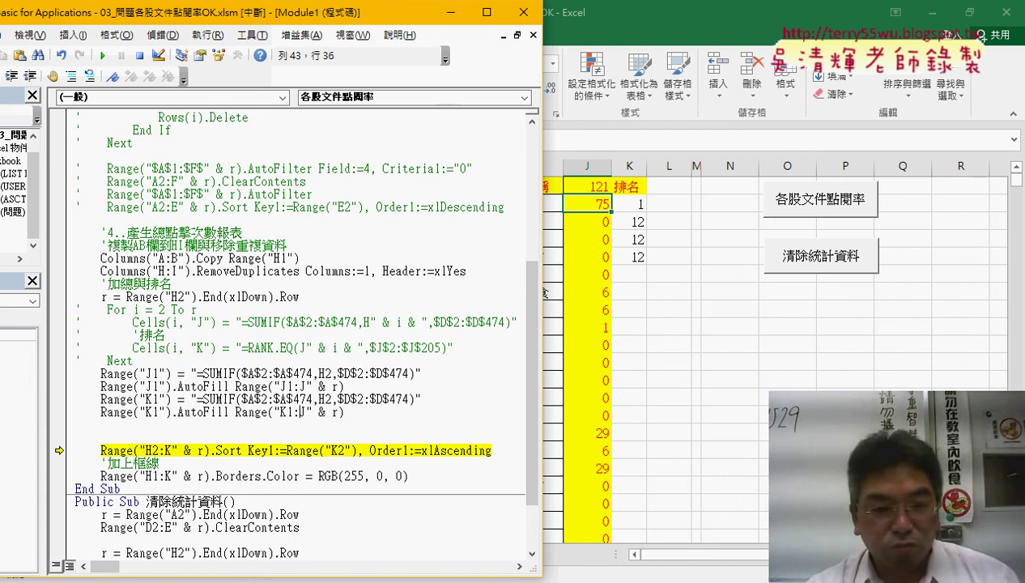
{"action": "left_click", "coordinate": [309, 413]}
{"action": "key", "text": "BackSpace"}
{"action": "type", "text": "K"}
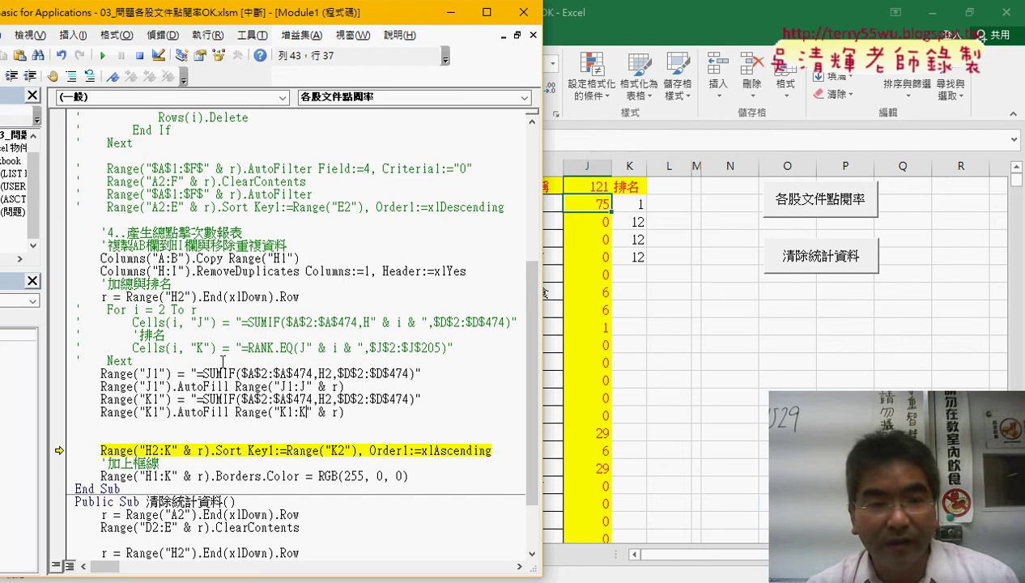
Replace the K1 line's SUMIF with K2's formula =RANK.EQ(J2,$J$2:$J$205).
{"action": "left_click", "coordinate": [629, 204]}
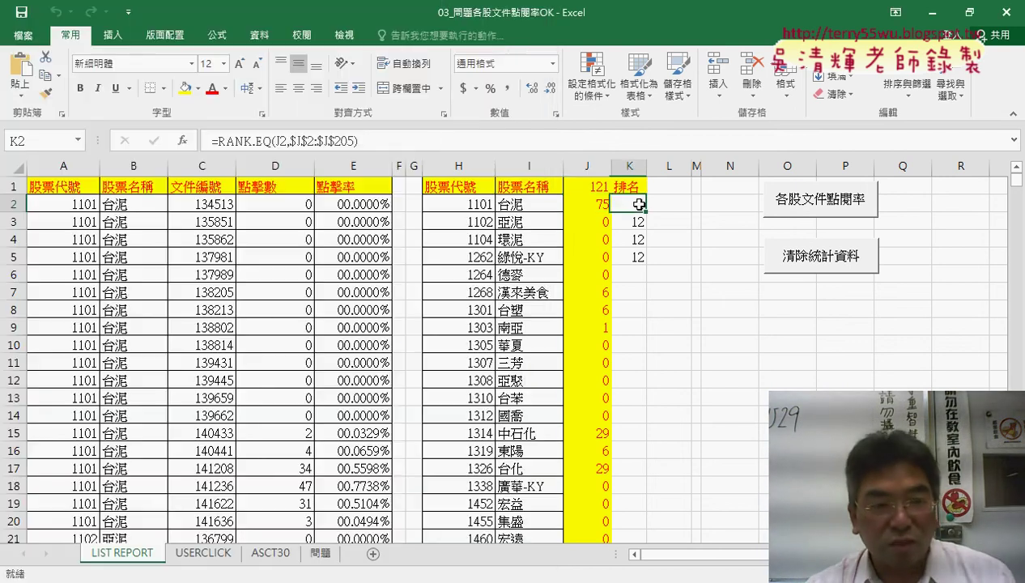
{"action": "key", "text": "F2"}
{"action": "left_click", "coordinate": [153, 140]}
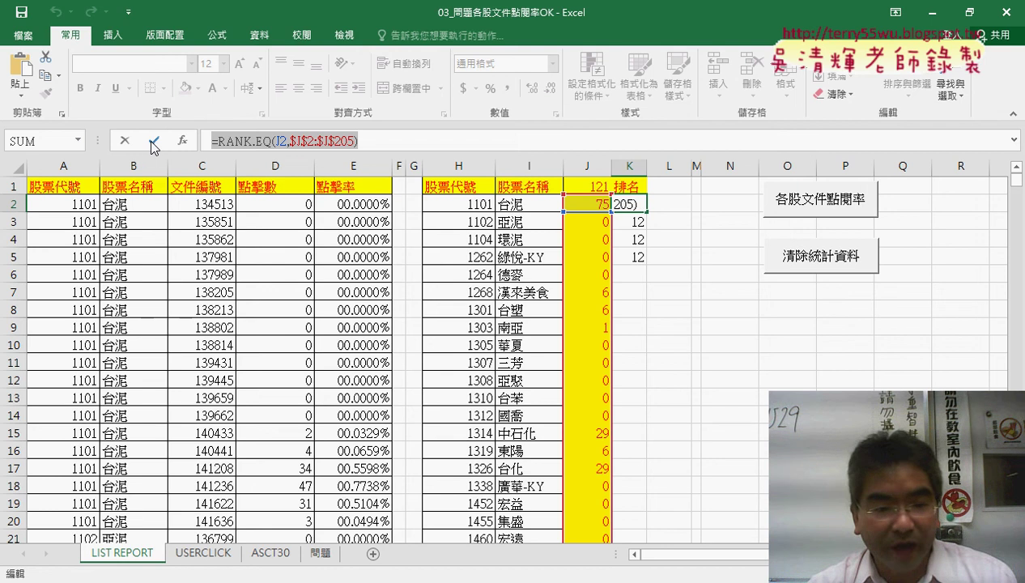
{"action": "mouse_move", "coordinate": [351, 579]}
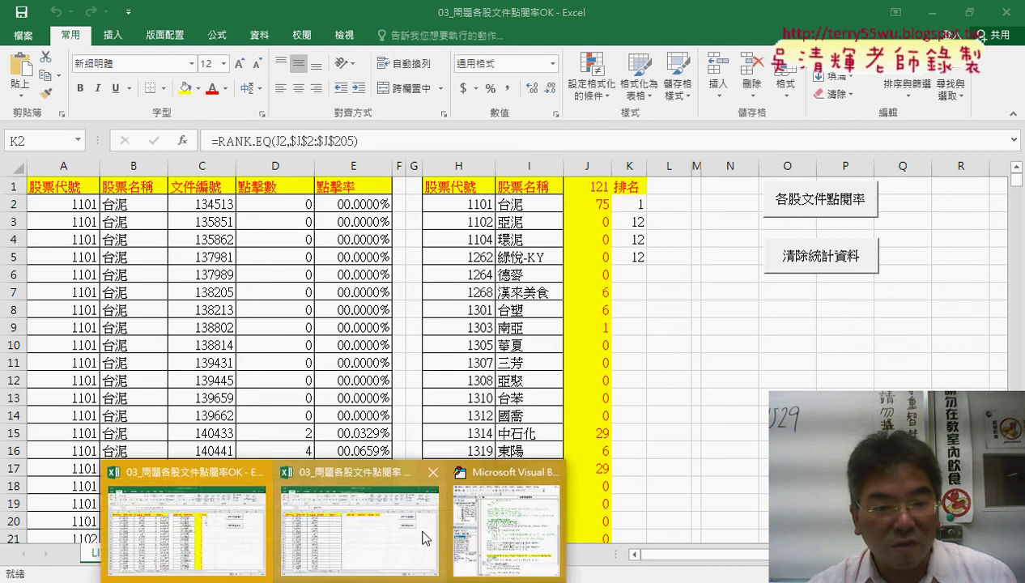
{"action": "left_click", "coordinate": [368, 478]}
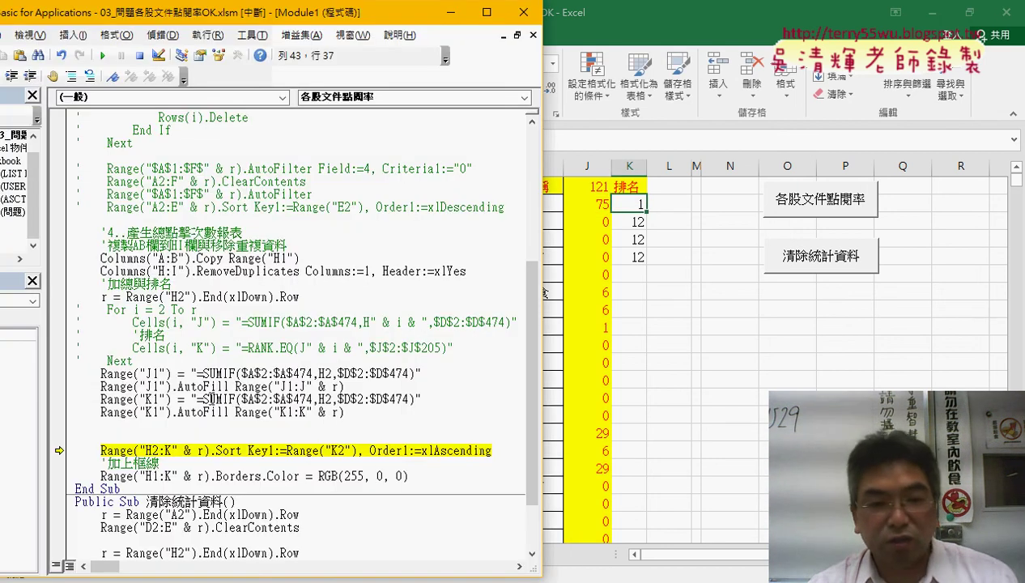
{"action": "left_click_drag", "start_coordinate": [196, 399], "coordinate": [417, 399]}
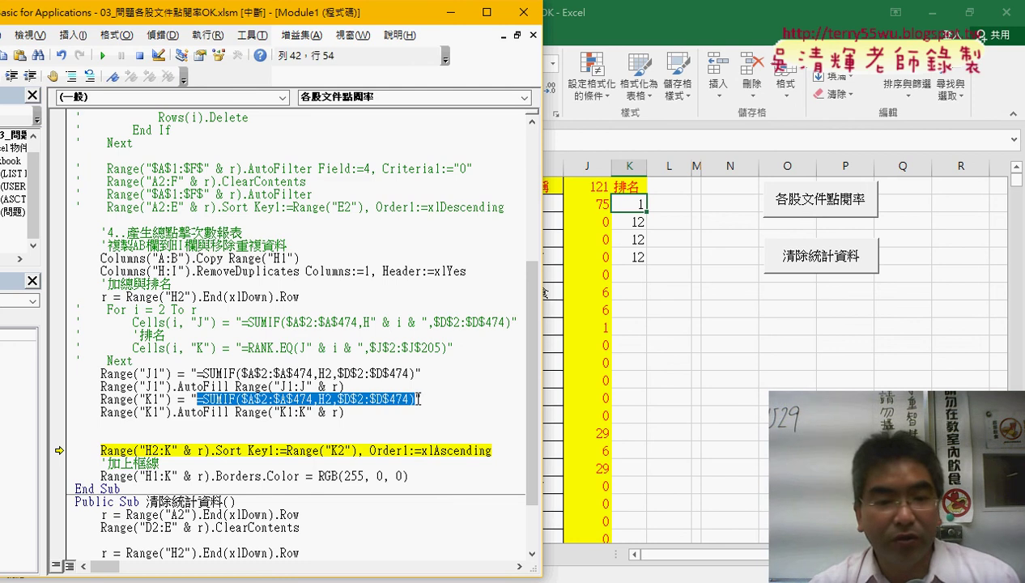
{"action": "key", "text": "ctrl+v"}
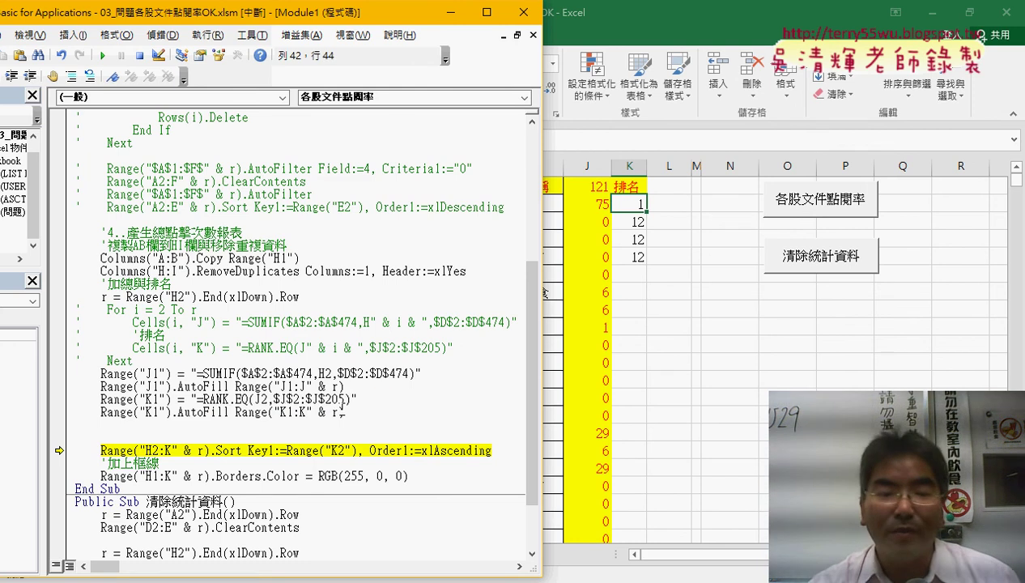
Fix the fill range to K1:K, move execution back to the K1 line and run it with F8.
{"action": "left_click_drag", "start_coordinate": [349, 400], "coordinate": [196, 400]}
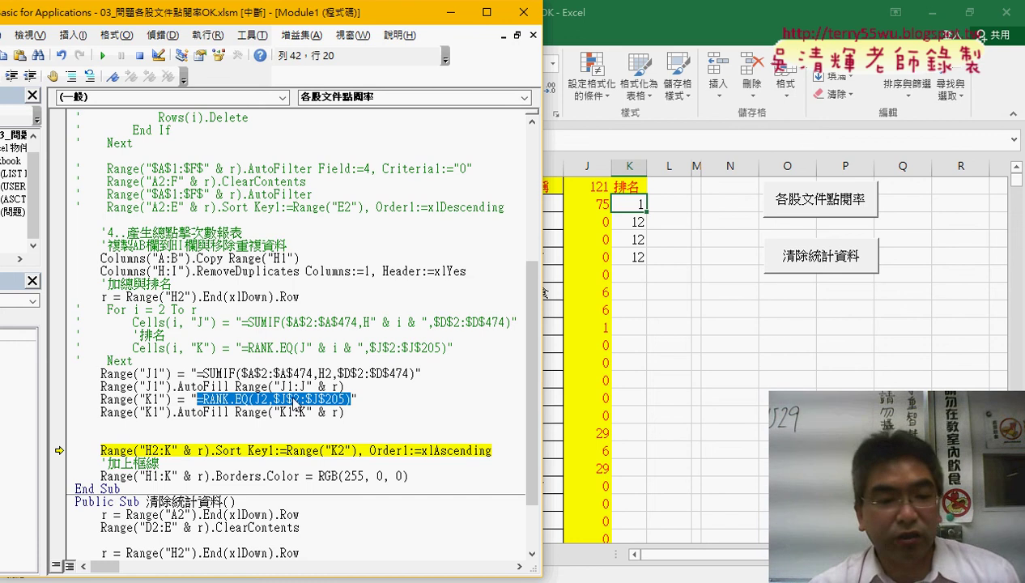
{"action": "left_click", "coordinate": [285, 412]}
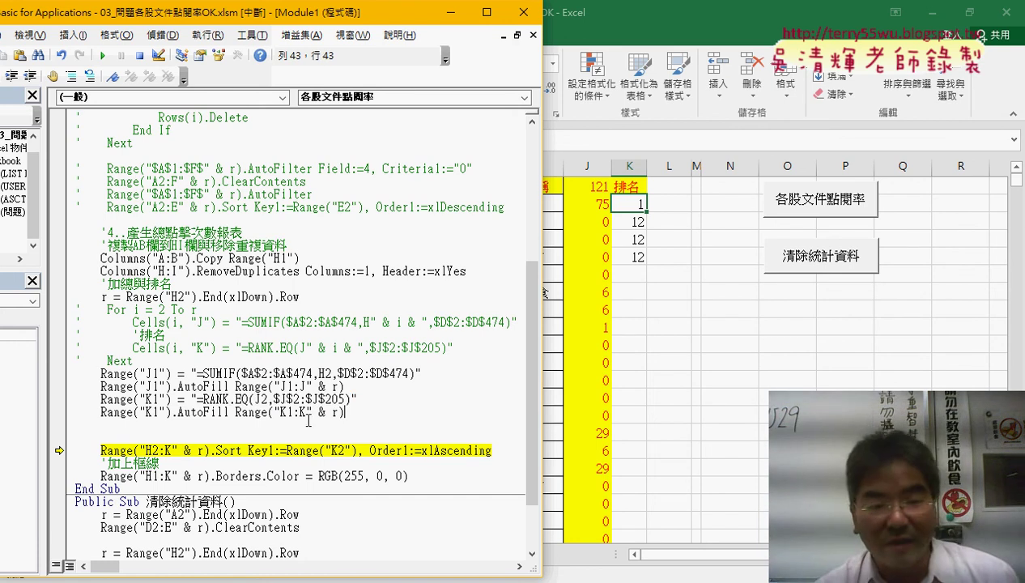
{"action": "type", "text": "1"}
{"action": "left_click_drag", "start_coordinate": [60, 413], "coordinate": [60, 399]}
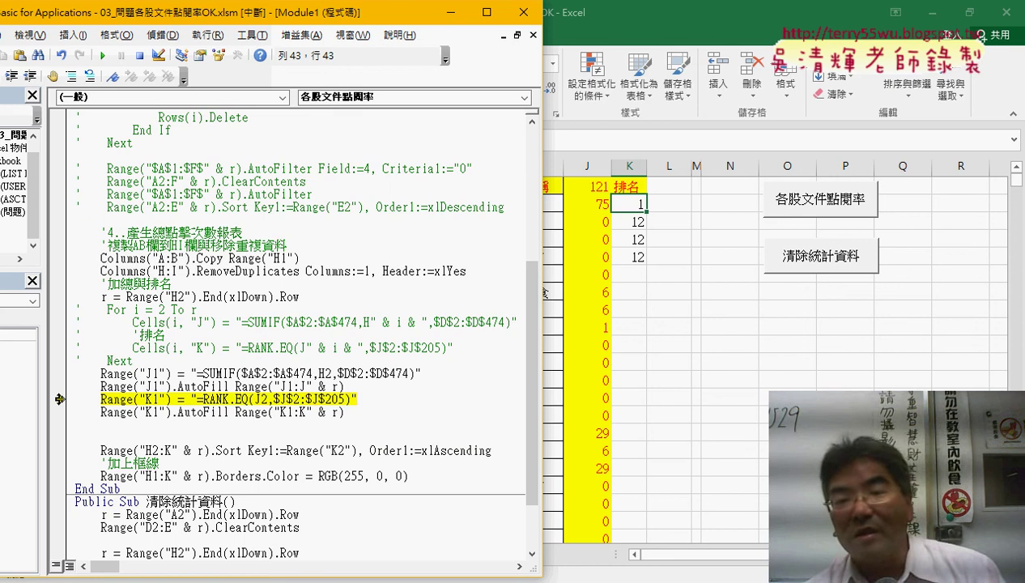
{"action": "key", "text": "F8"}
{"action": "key", "text": "F8"}
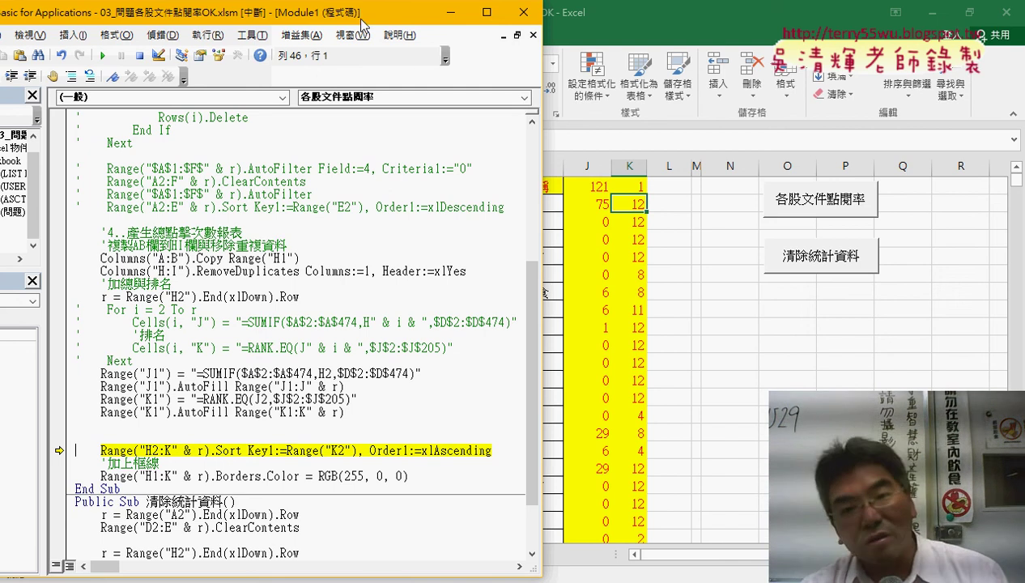
{"action": "mouse_move", "coordinate": [359, 23]}
{"action": "left_mouse_down"}
{"action": "mouse_move", "coordinate": [295, 26]}
{"action": "mouse_move", "coordinate": [329, 42]}
{"action": "left_mouse_up"}
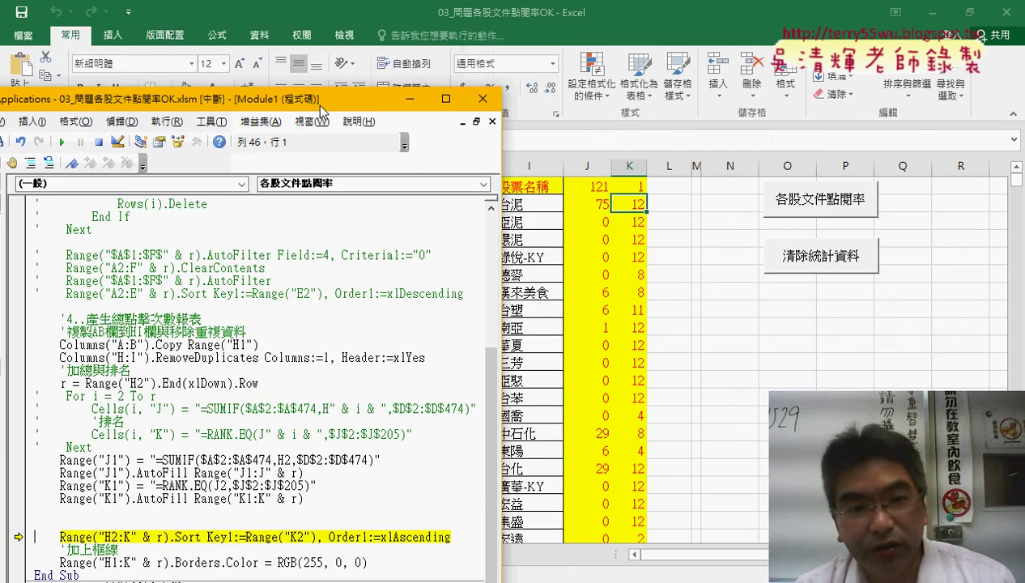
{"action": "left_click", "coordinate": [623, 280]}
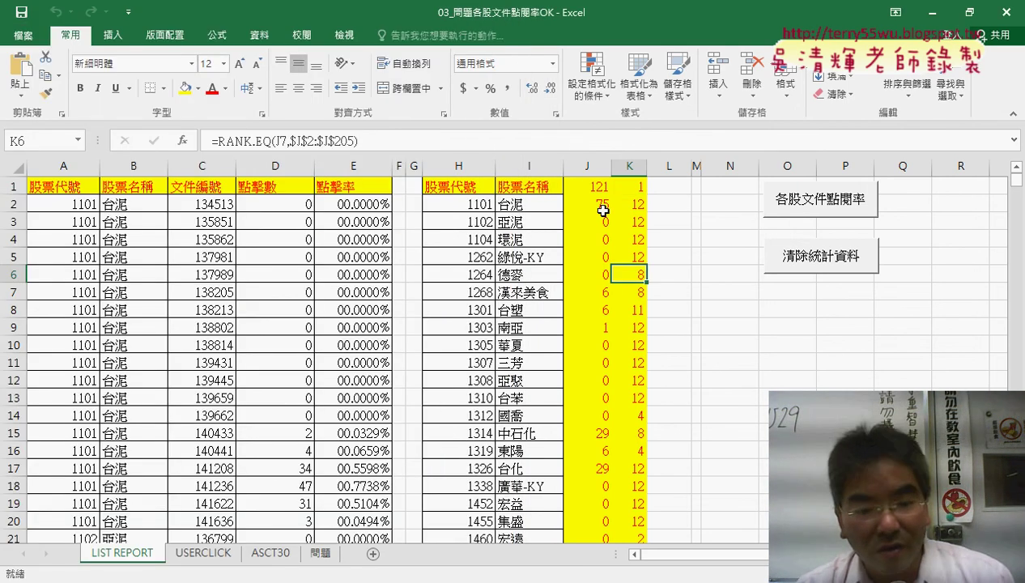
{"action": "left_click", "coordinate": [576, 187]}
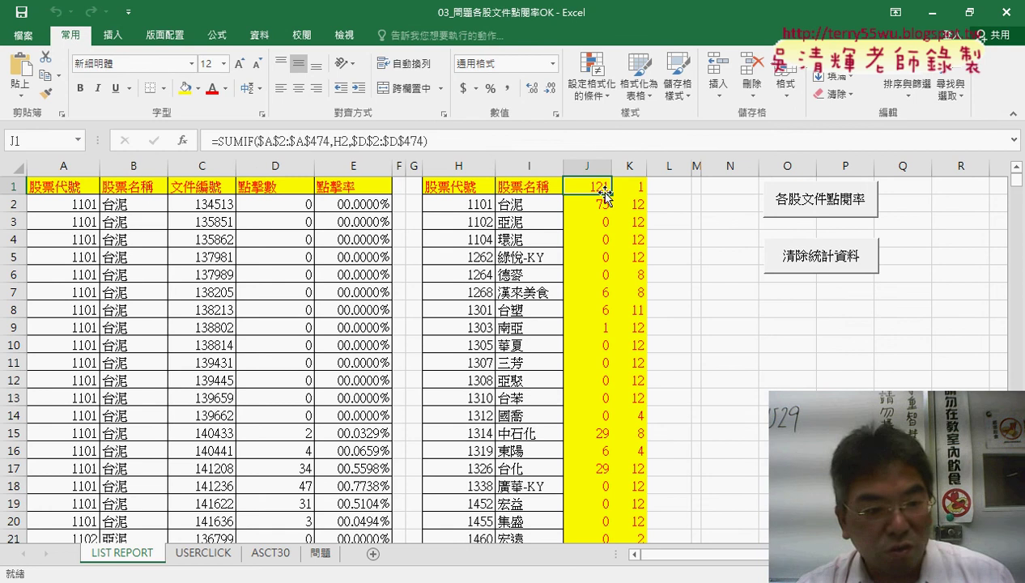
{"action": "left_click", "coordinate": [521, 530]}
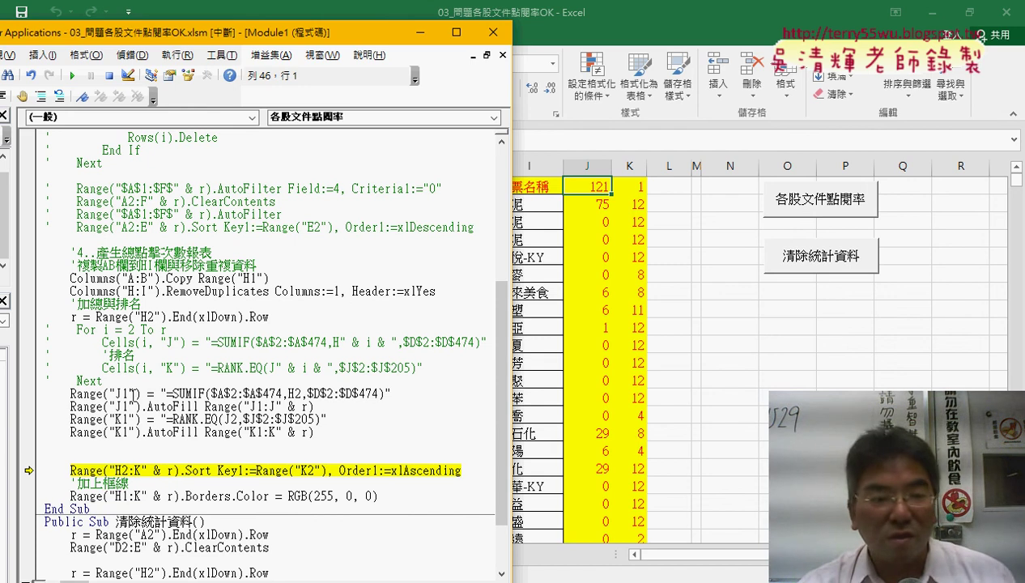
Change J1 and K1 to J2 and K2 in all four lines, with fill ranges J2:J and K2:K.
{"action": "left_click_drag", "start_coordinate": [128, 394], "coordinate": [122, 393]}
{"action": "type", "text": "2"}
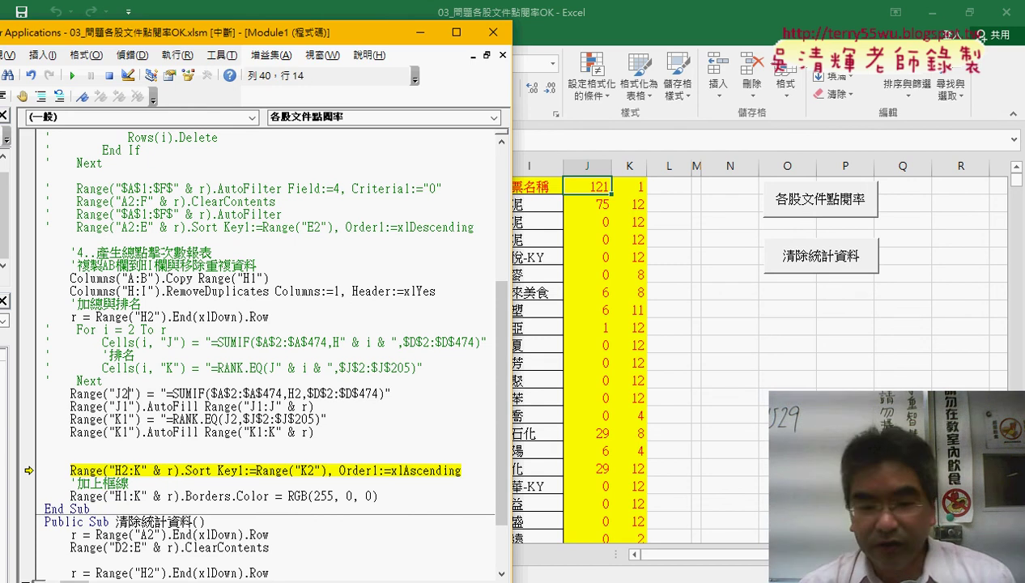
{"action": "left_click_drag", "start_coordinate": [128, 406], "coordinate": [122, 407]}
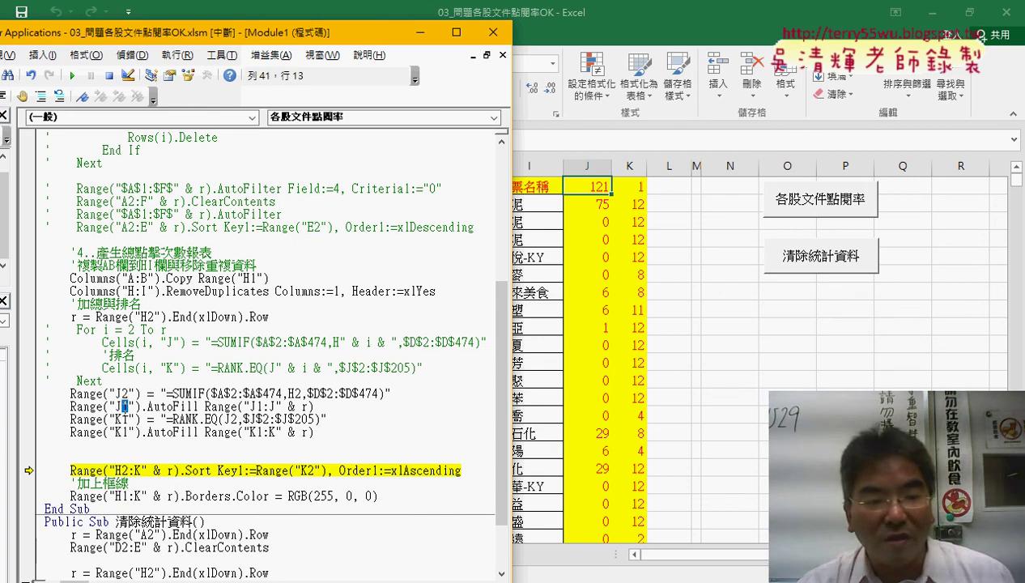
{"action": "type", "text": "2"}
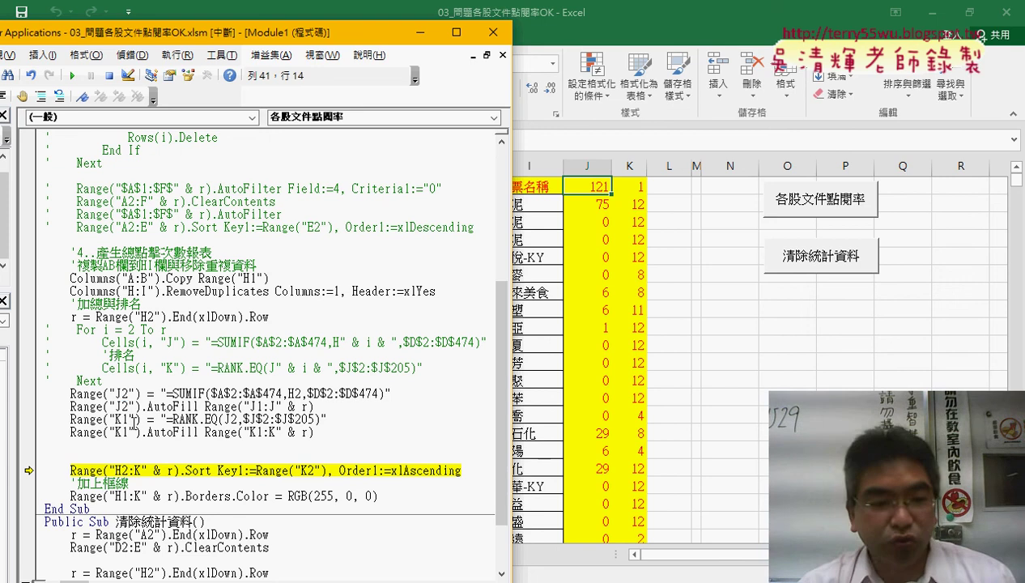
{"action": "left_click_drag", "start_coordinate": [134, 419], "coordinate": [128, 419]}
{"action": "type", "text": "2"}
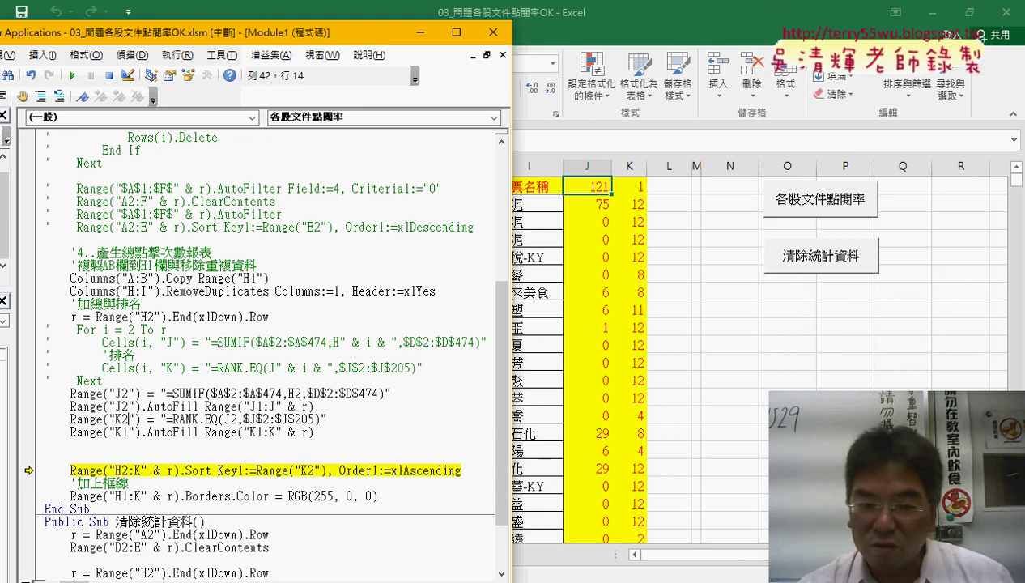
{"action": "left_click_drag", "start_coordinate": [131, 432], "coordinate": [125, 433]}
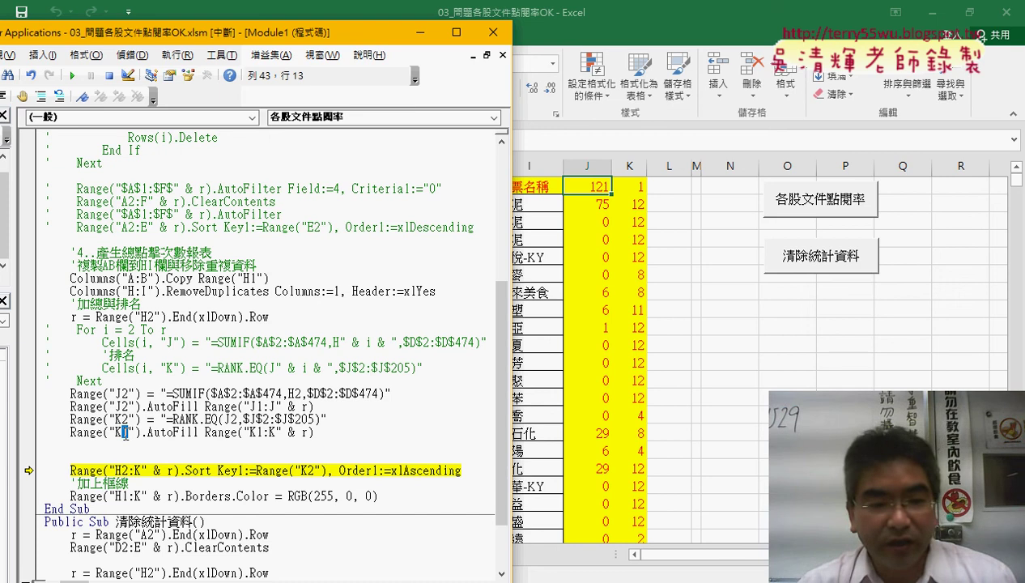
{"action": "type", "text": "2"}
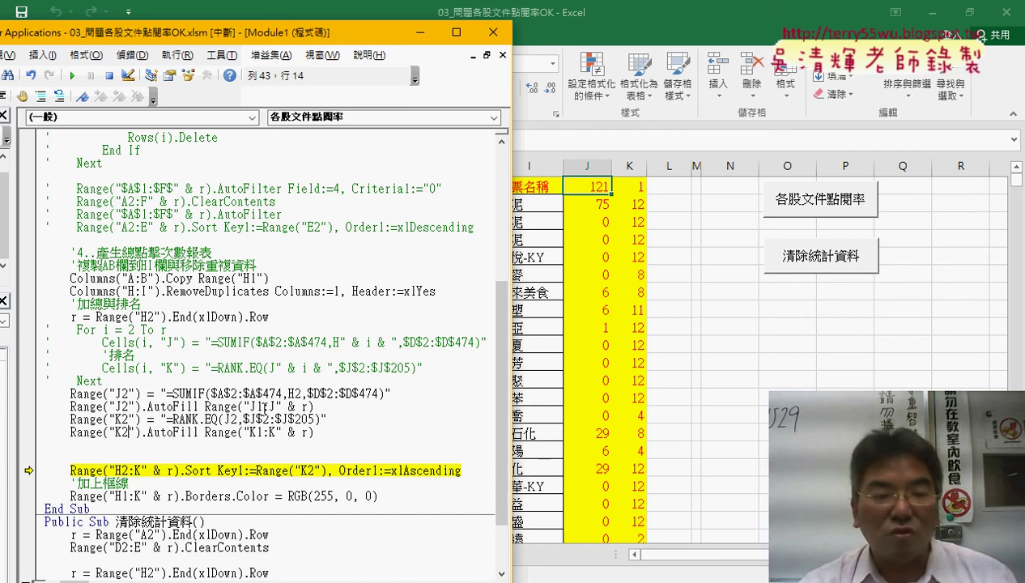
{"action": "left_click_drag", "start_coordinate": [264, 407], "coordinate": [258, 406]}
{"action": "type", "text": "2"}
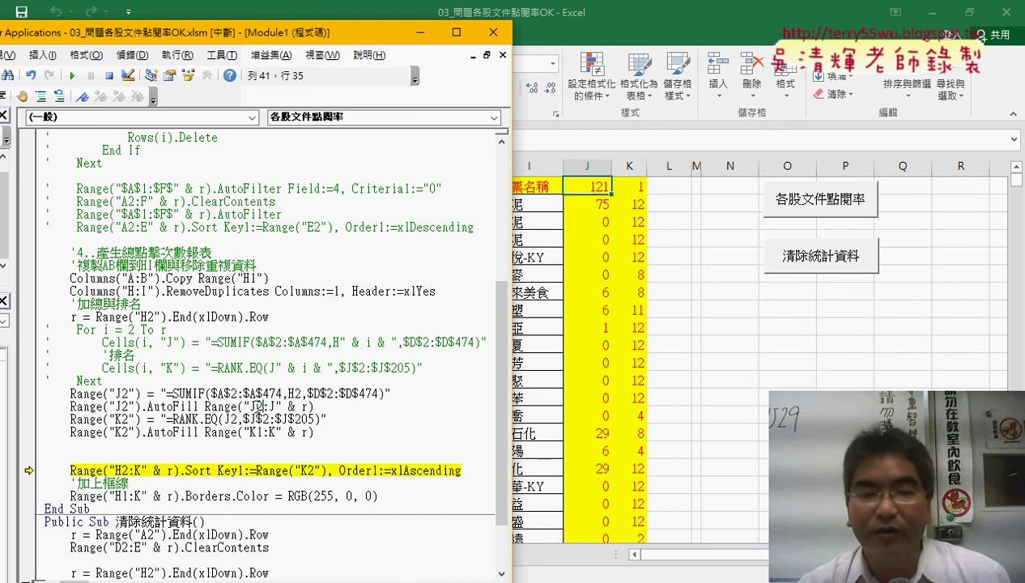
{"action": "left_click_drag", "start_coordinate": [263, 432], "coordinate": [257, 433]}
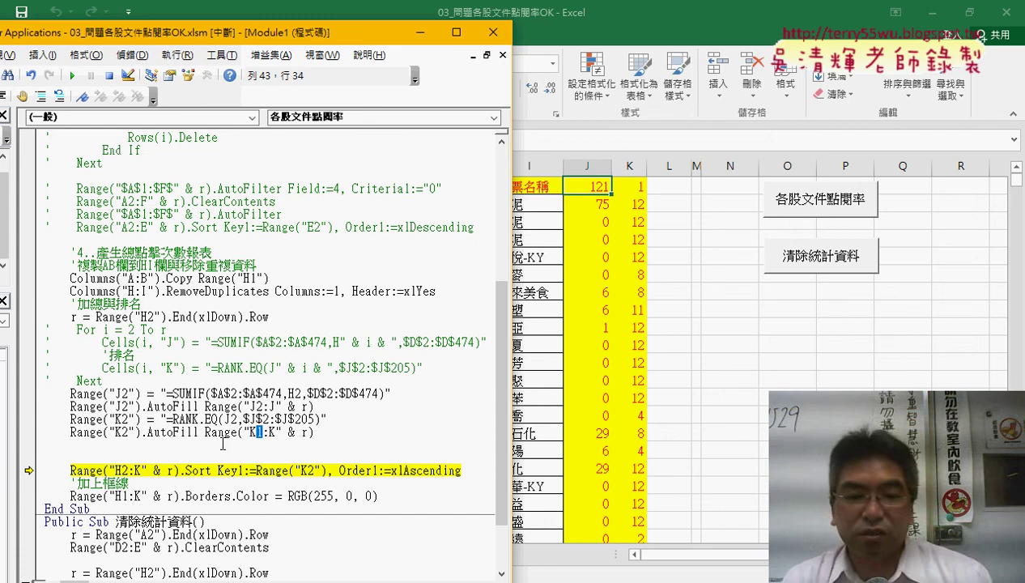
{"action": "type", "text": "2"}
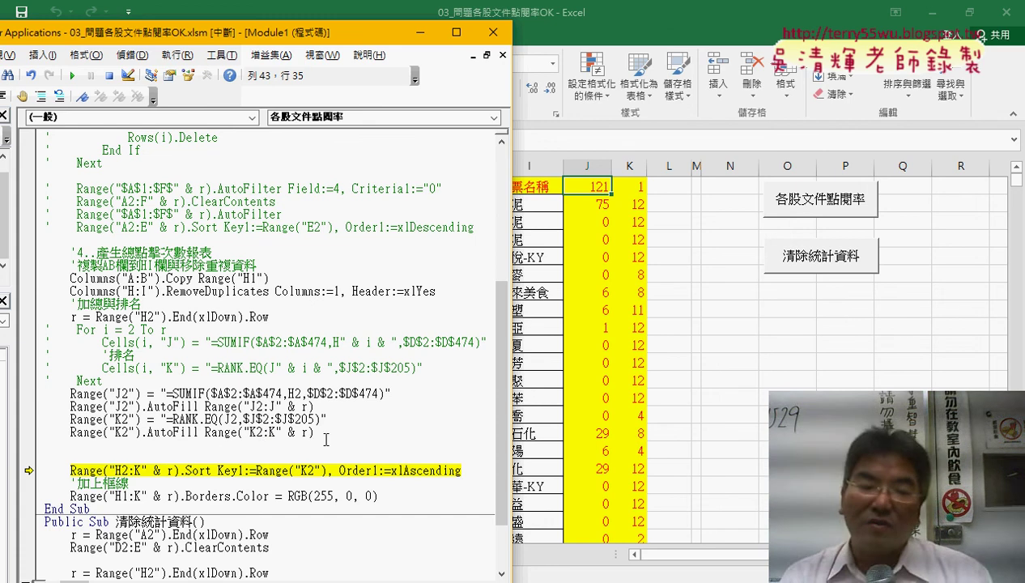
Open the 03_問題各股文件點閱率 Google Doc, then return to the _雲端白板畫面 folder.
{"action": "left_click", "coordinate": [331, 502]}
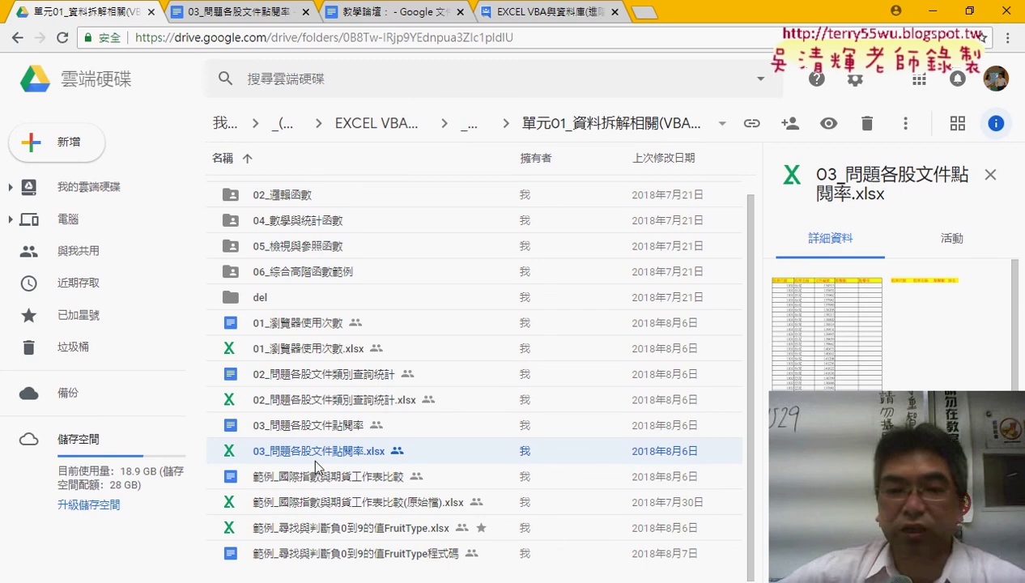
{"action": "double_click", "coordinate": [306, 425]}
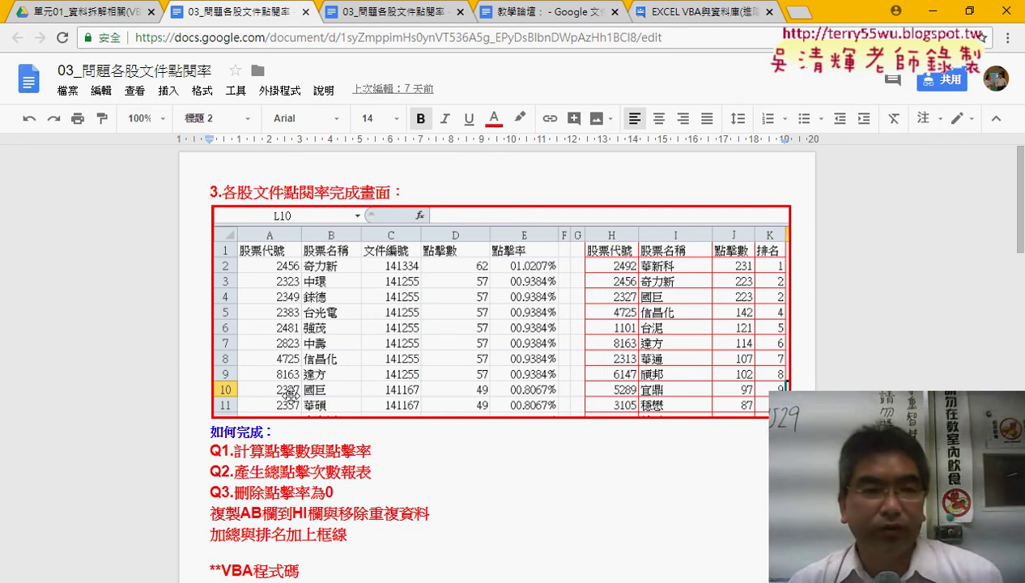
{"action": "left_click", "coordinate": [101, 15]}
{"action": "left_click", "coordinate": [18, 38]}
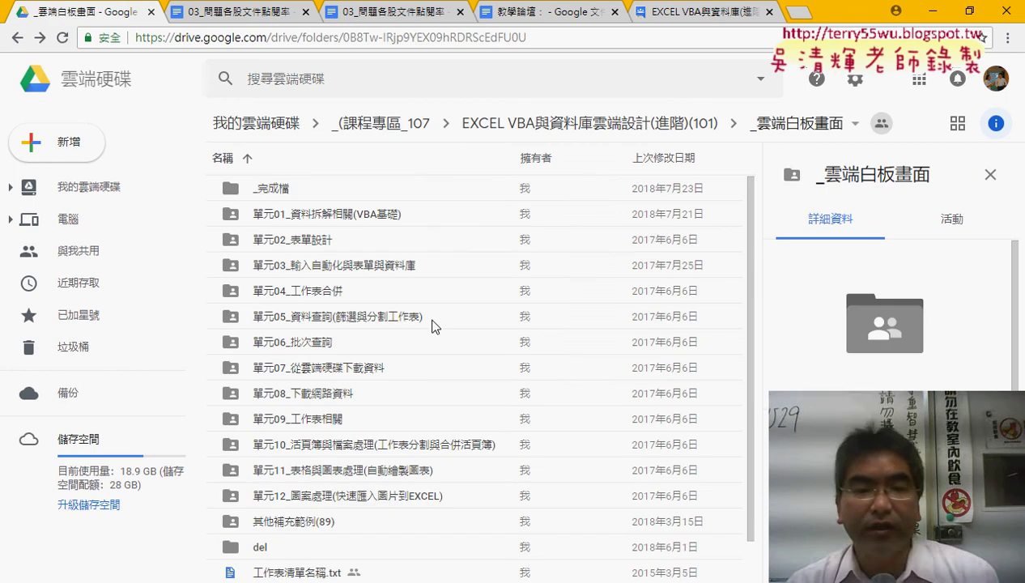
Go to 單元04_工作表合併 > 範例:104捐款明細, download the xlsx and open it in Excel.
{"action": "double_click", "coordinate": [316, 293]}
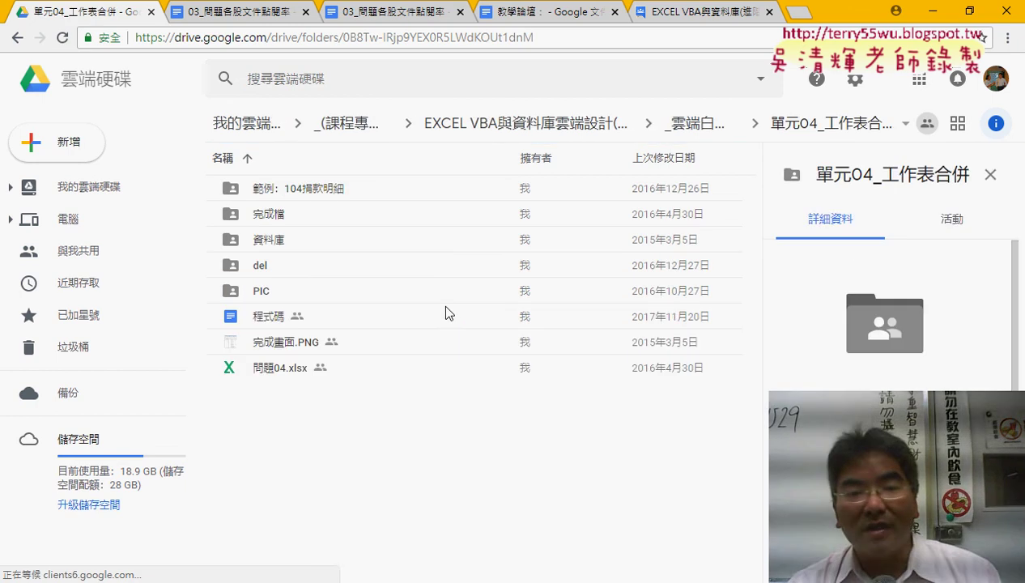
{"action": "double_click", "coordinate": [318, 188]}
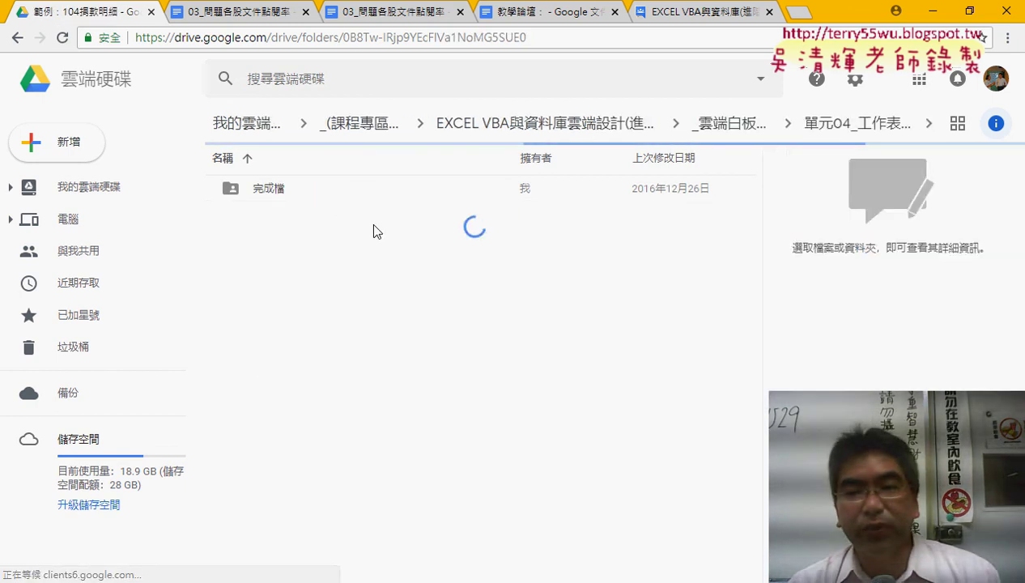
{"action": "double_click", "coordinate": [334, 241]}
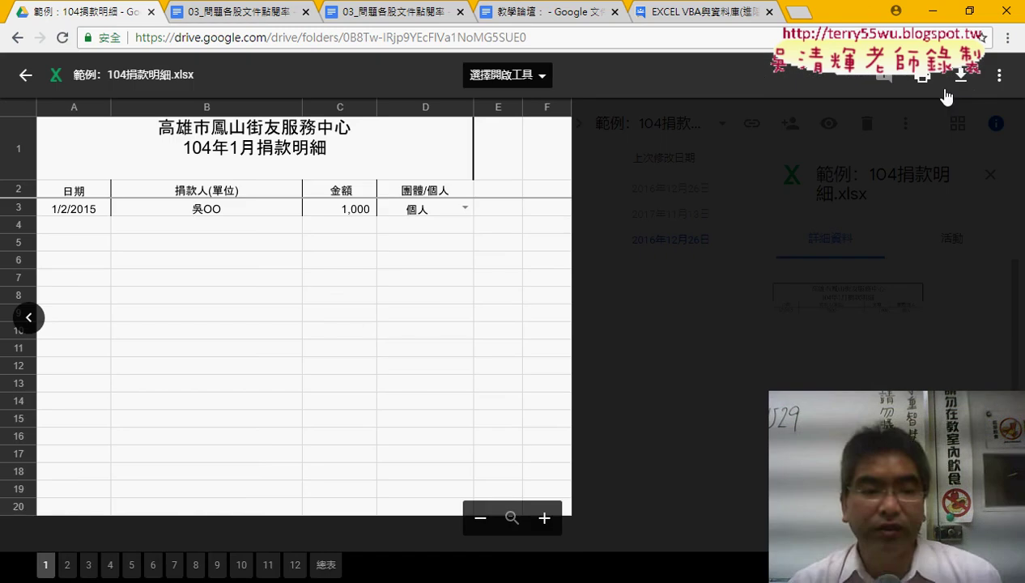
{"action": "left_click", "coordinate": [945, 93]}
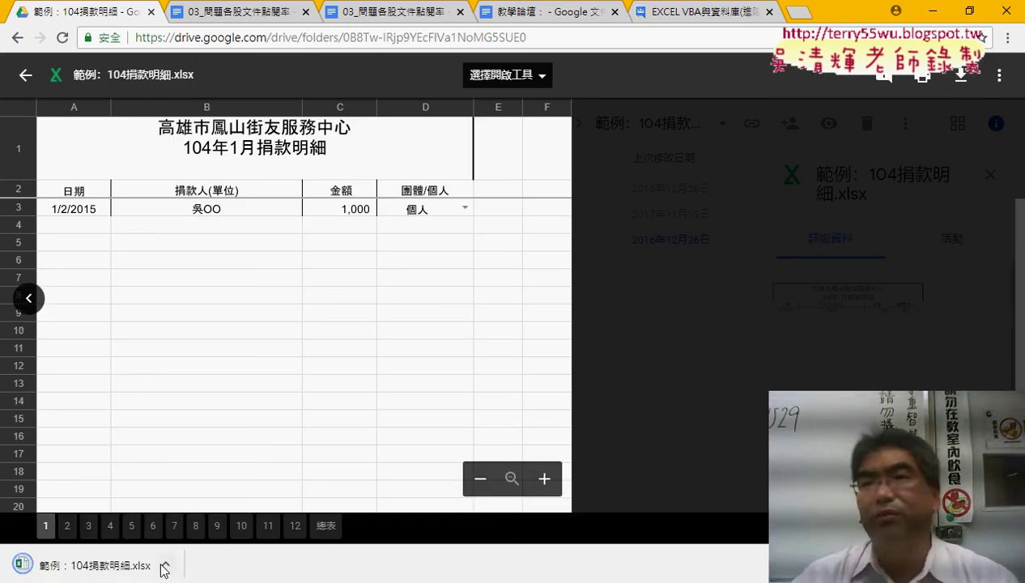
{"action": "left_click", "coordinate": [165, 564]}
{"action": "left_click", "coordinate": [208, 480]}
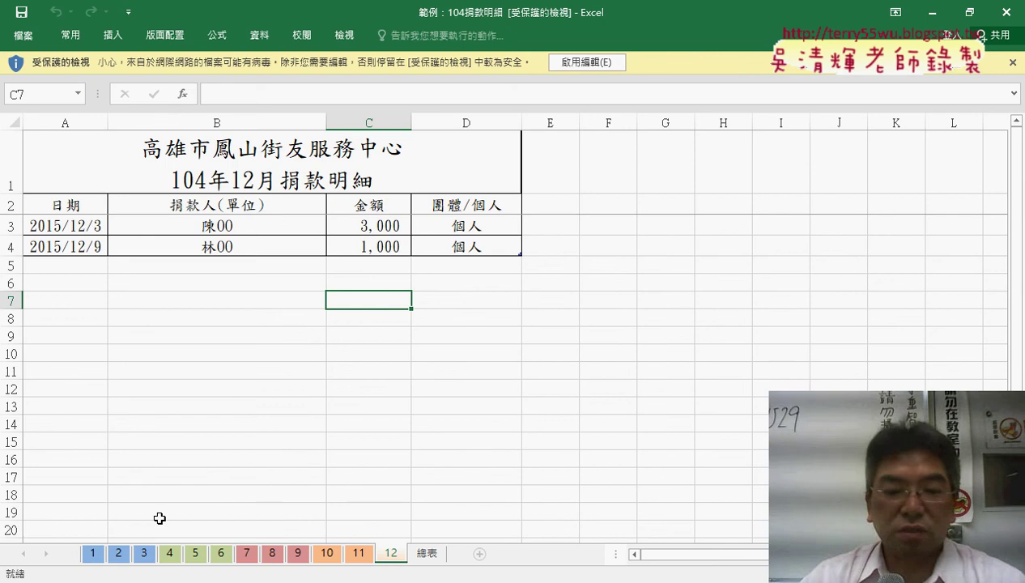
Flip between donation sheets 1, 2 and 3 and the empty 總表 sheet, ending on 總表.
{"action": "left_click", "coordinate": [99, 553]}
{"action": "left_click_drag", "start_coordinate": [63, 225], "coordinate": [372, 225]}
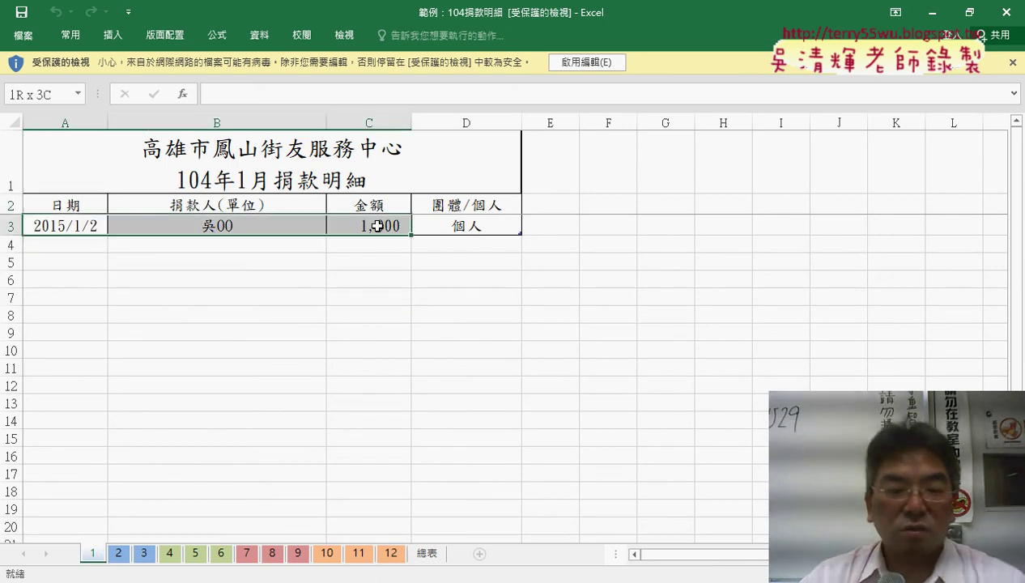
{"action": "left_click", "coordinate": [427, 553]}
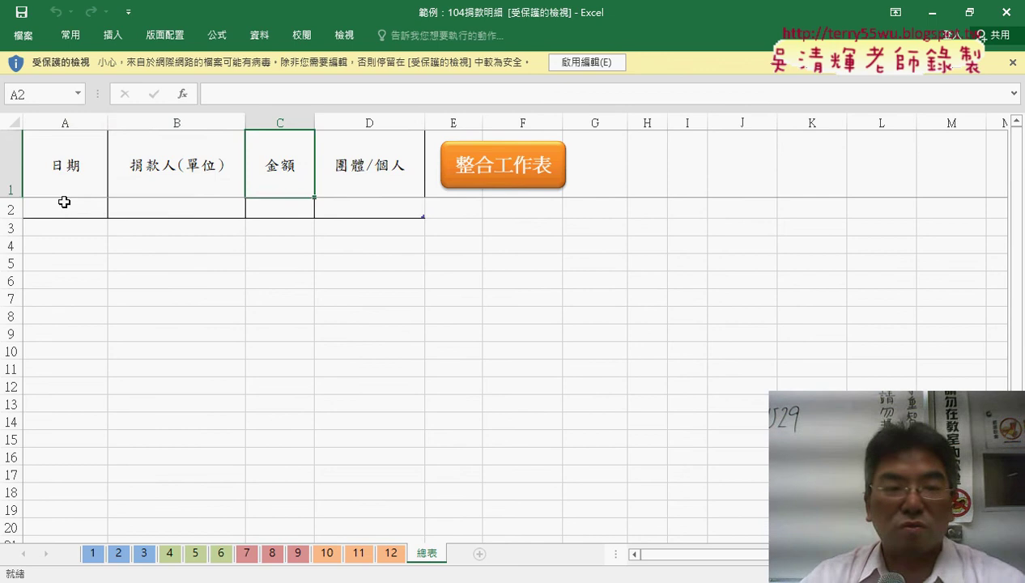
{"action": "left_click_drag", "start_coordinate": [87, 206], "coordinate": [428, 207]}
{"action": "left_click", "coordinate": [118, 553]}
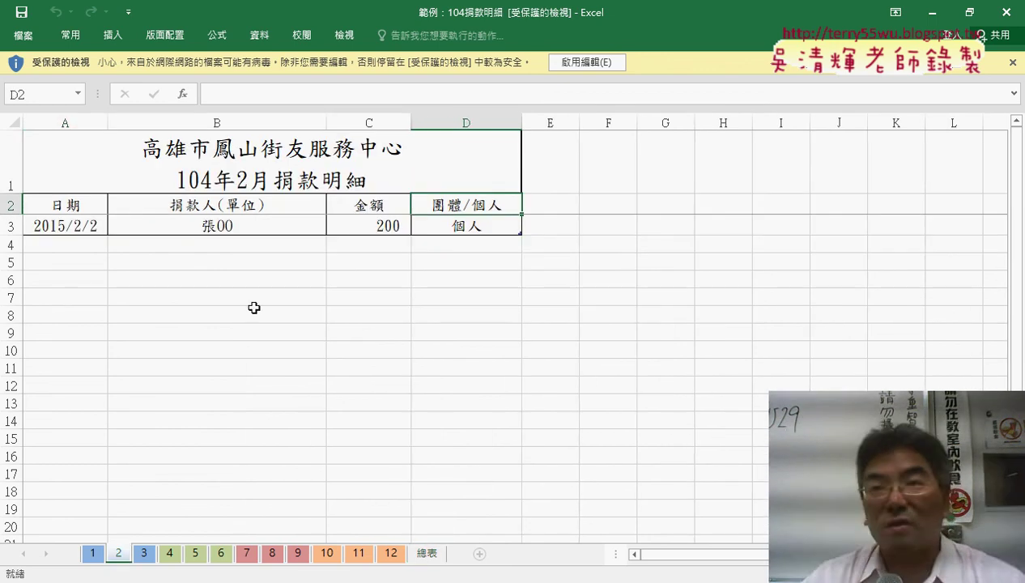
{"action": "left_click", "coordinate": [427, 553]}
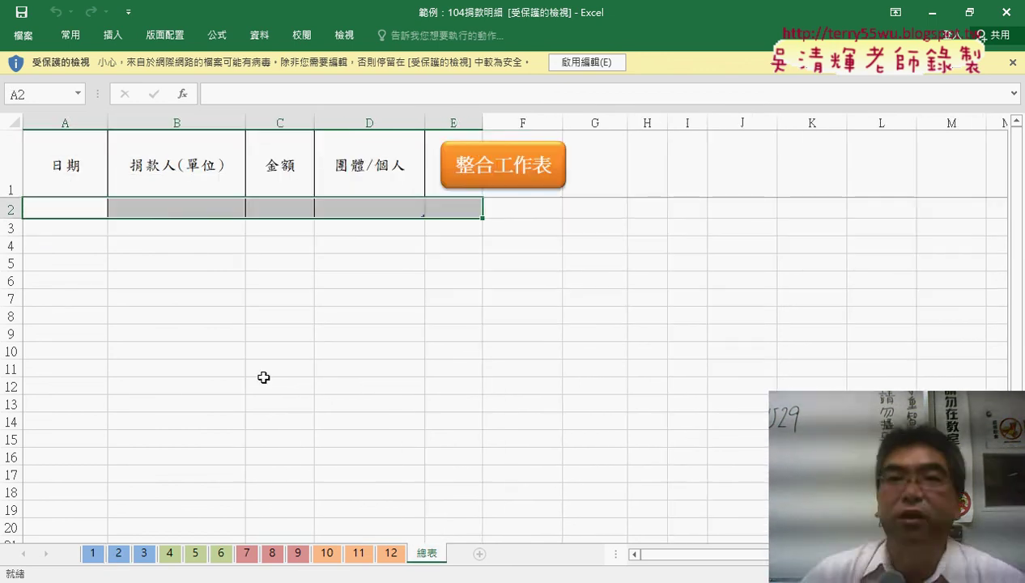
{"action": "left_click", "coordinate": [147, 553]}
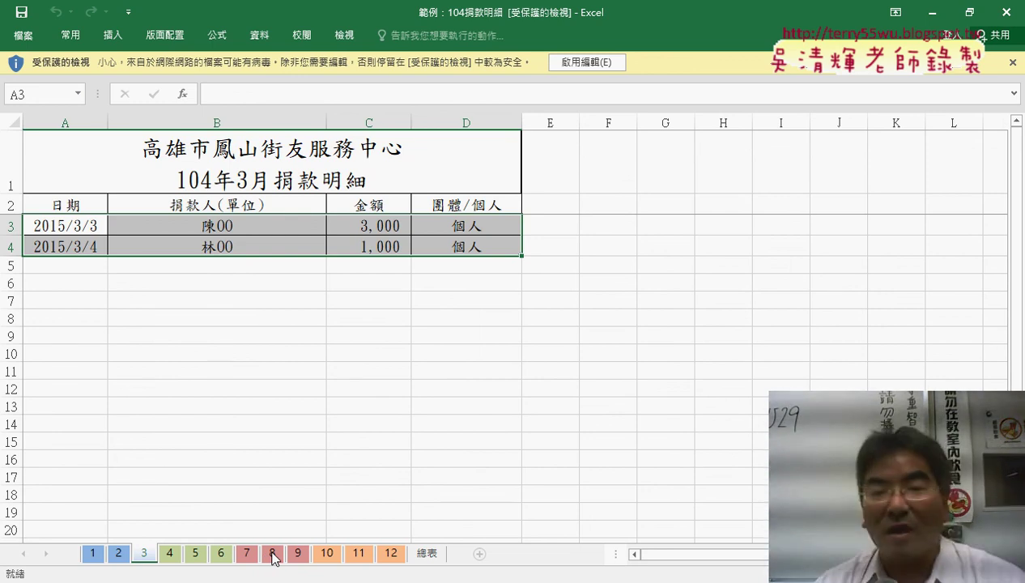
{"action": "left_click", "coordinate": [427, 553]}
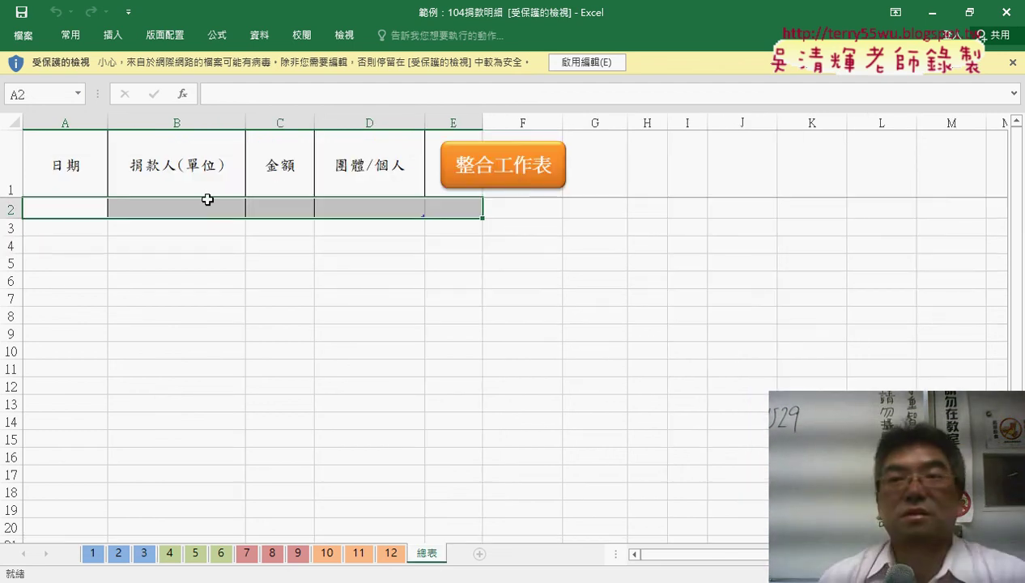